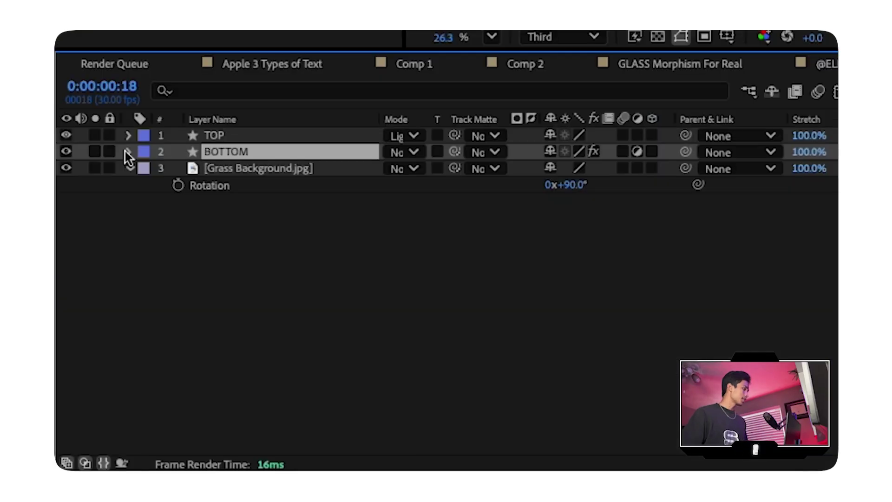
pyautogui.click(128, 152)
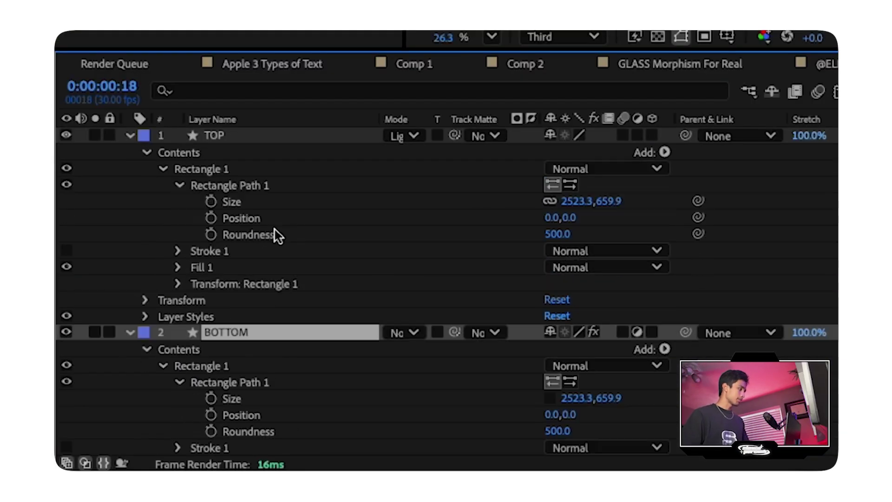
pyautogui.scroll(-2, 604, 232)
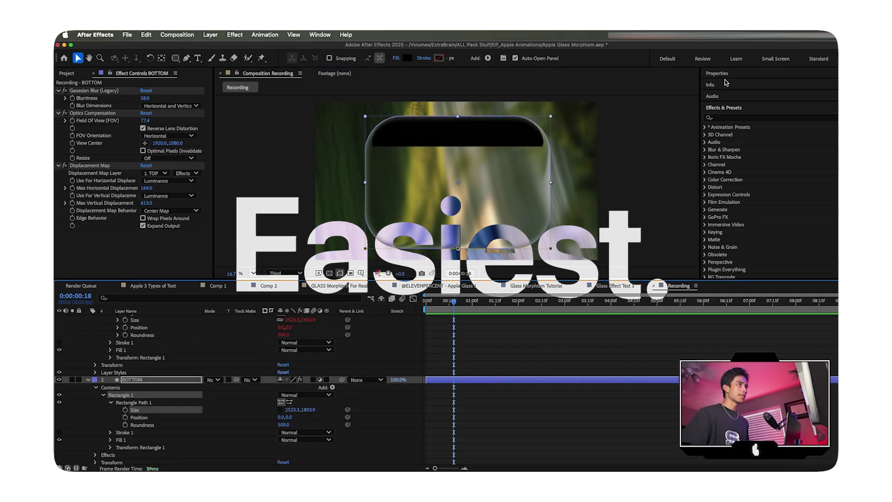
pyautogui.click(187, 190)
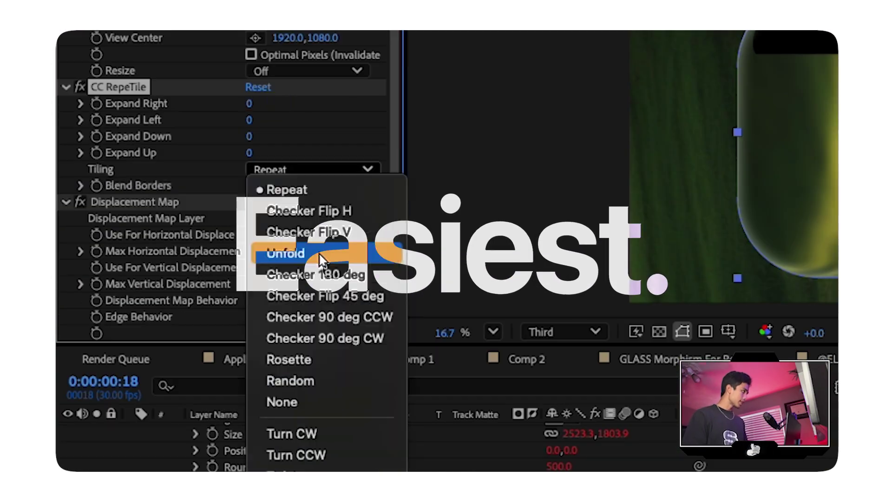
pyautogui.click(320, 255)
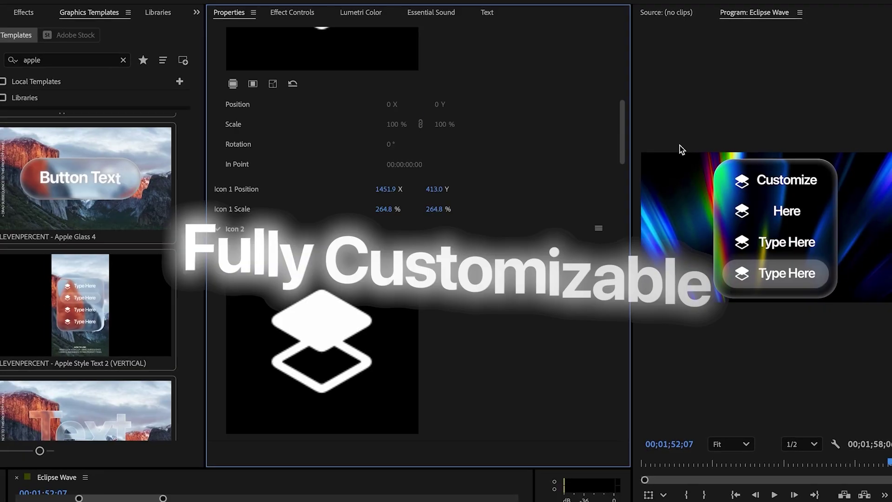
pyautogui.write('Customize')
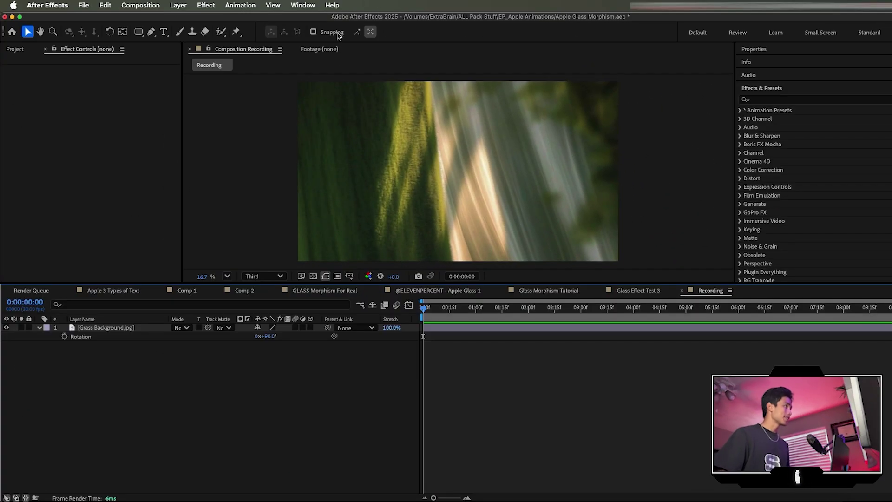
# Draw a rounded rectangle about 2523 × 660 px across the middle of the composition and set its roundness to 500
pyautogui.click(138, 32)
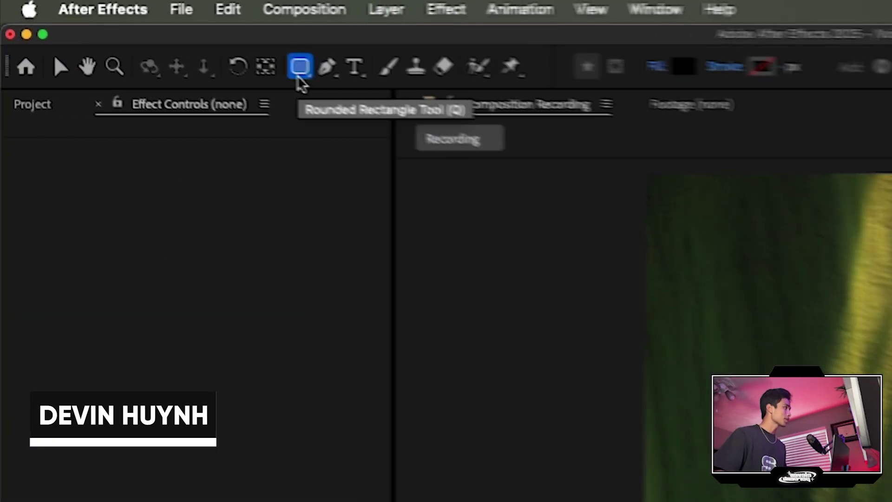
pyautogui.moveTo(305, 76); pyautogui.dragTo(378, 90)
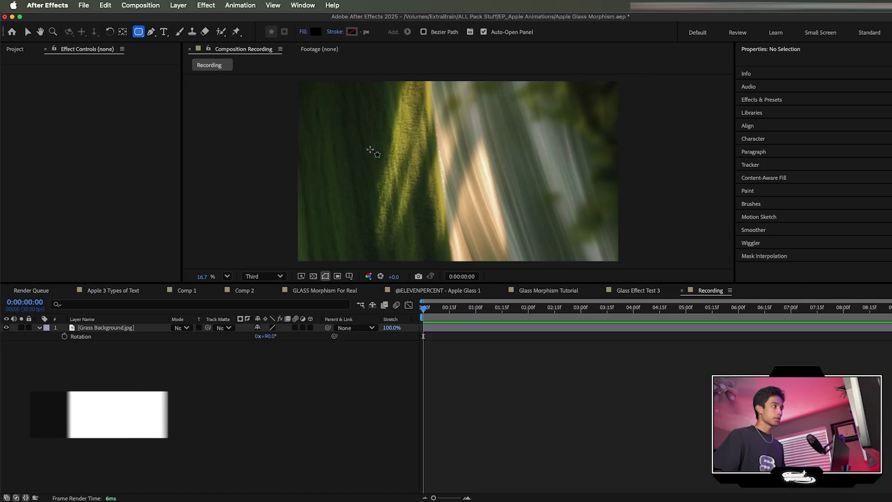
pyautogui.moveTo(354, 145); pyautogui.dragTo(568, 201)
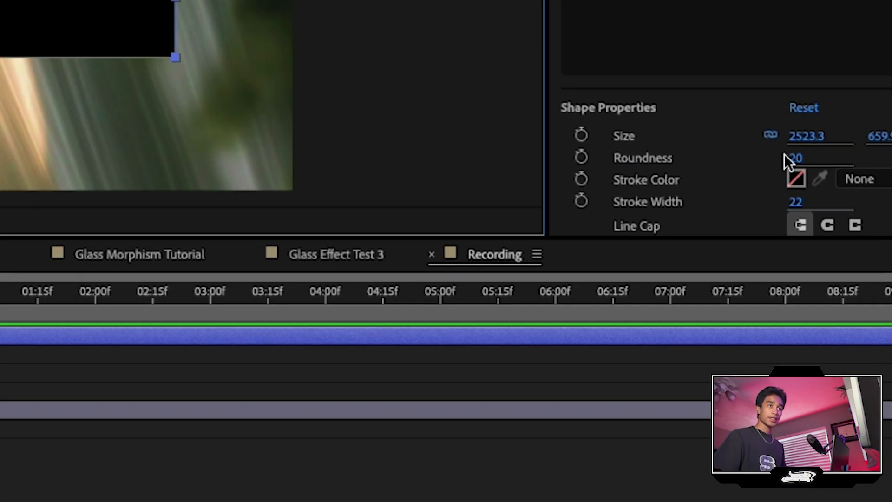
pyautogui.click(847, 246)
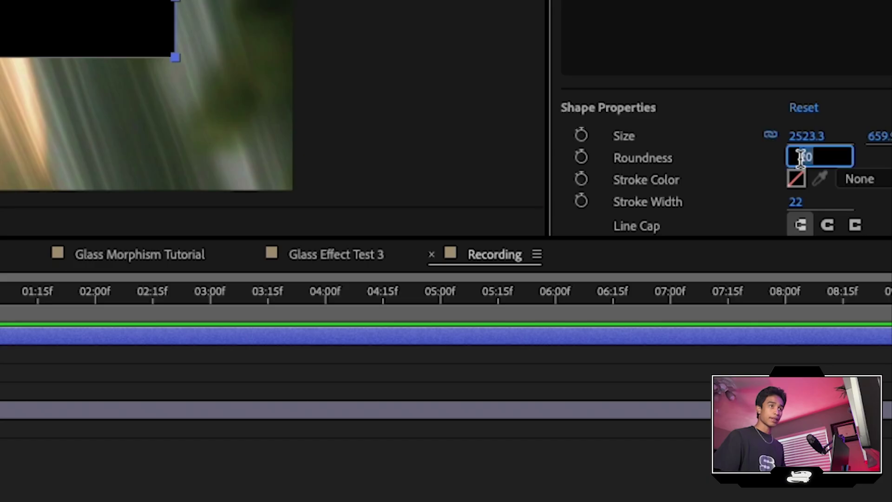
pyautogui.press('Return')
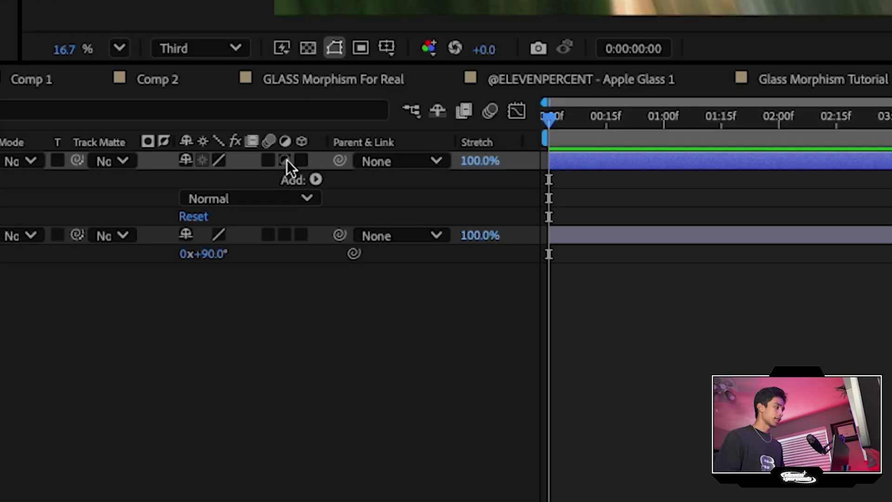
# Make Shape Layer 1 an adjustment layer and duplicate it as a copy with the adjustment option switched off
pyautogui.click(285, 161)
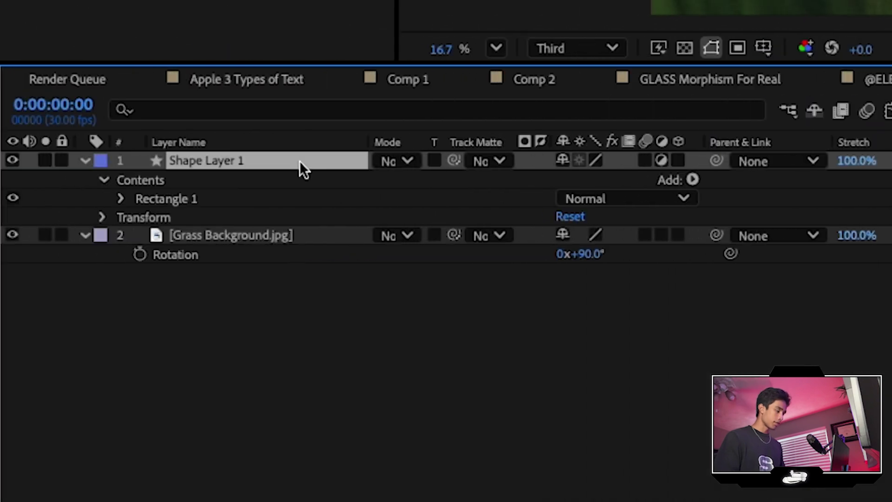
pyautogui.press('super+d')
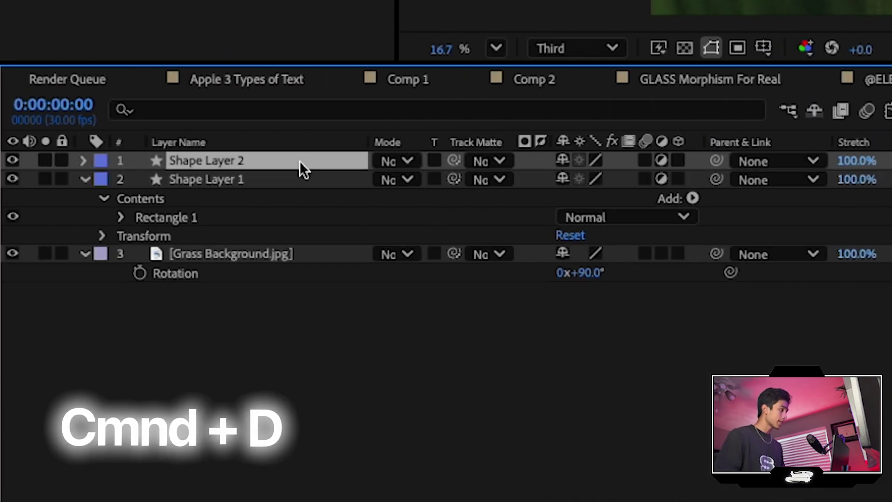
pyautogui.click(663, 160)
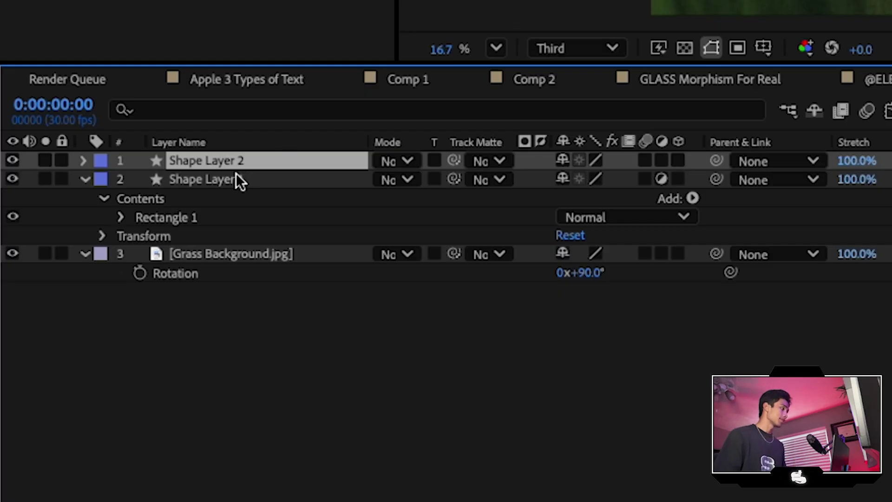
# Rename the duplicated shape layer TOP and the original shape layer BOTTOM
pyautogui.press('Return')
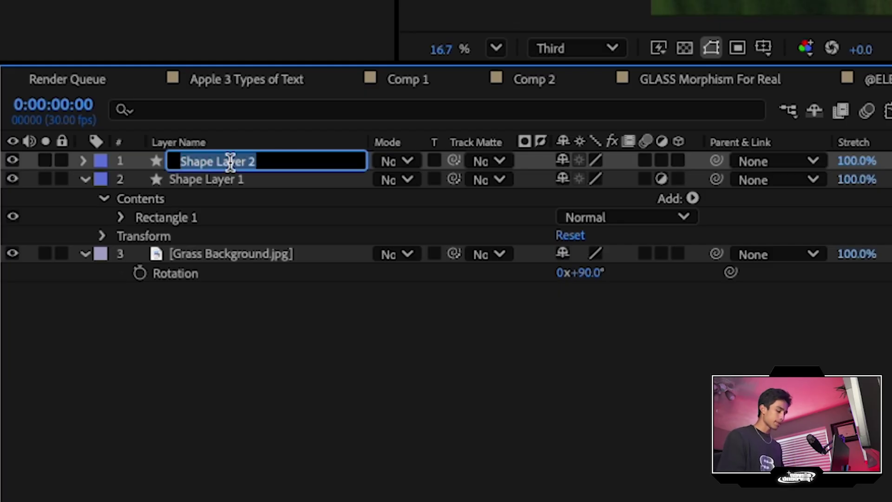
pyautogui.write('TOP')
pyautogui.click(222, 182)
pyautogui.press('Return')
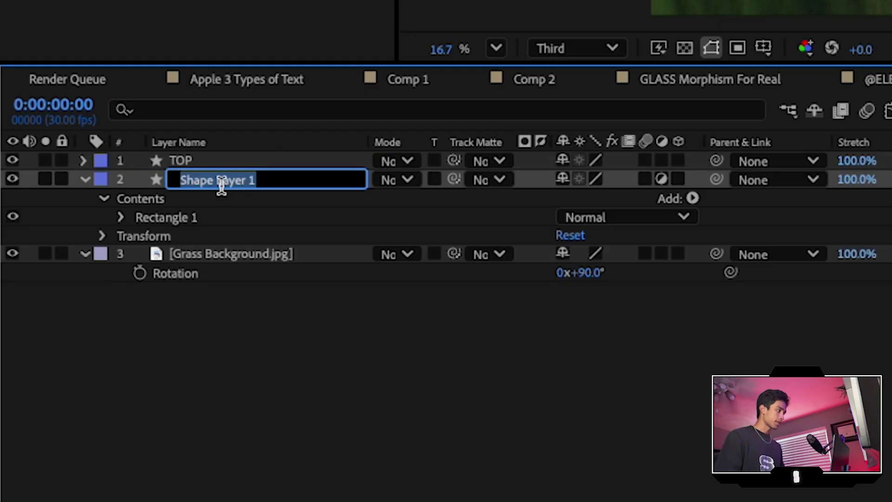
pyautogui.write('BOTTOM')
pyautogui.click(281, 197)
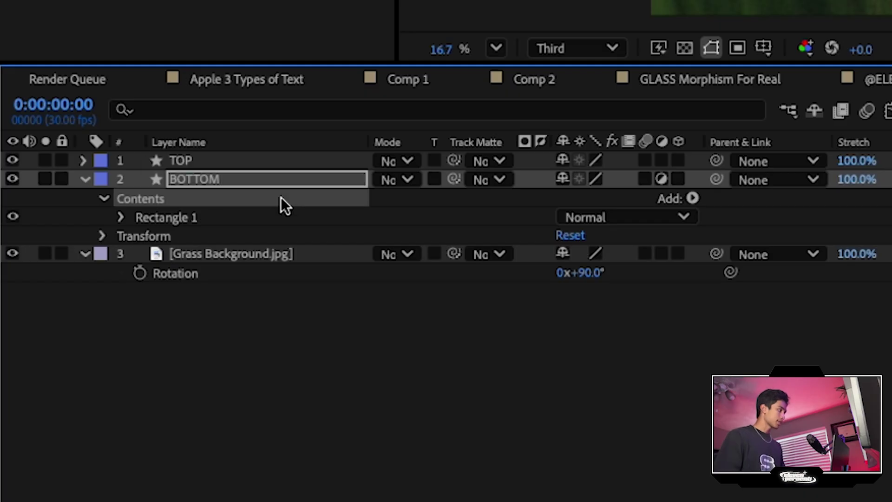
# Hide the TOP layer and apply the Gaussian Blur (Legacy) effect to the BOTTOM layer
pyautogui.click(12, 160)
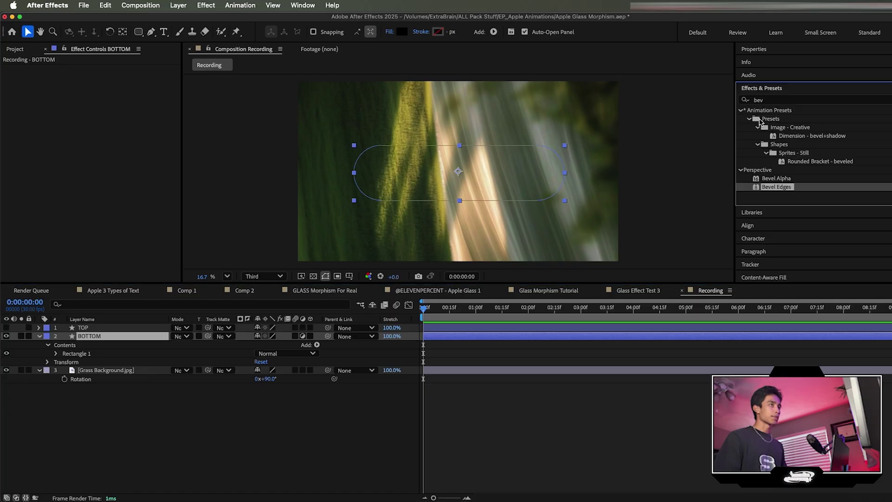
pyautogui.click(765, 100)
pyautogui.press('BackSpace')
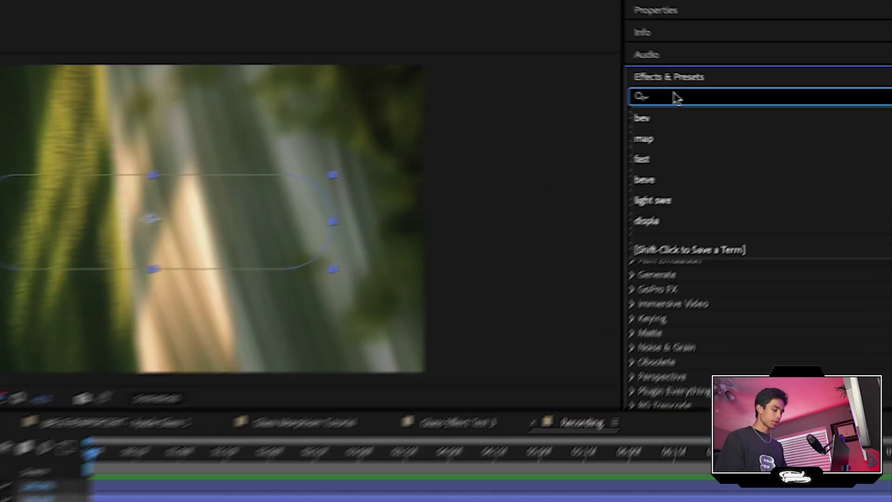
pyautogui.write('gau')
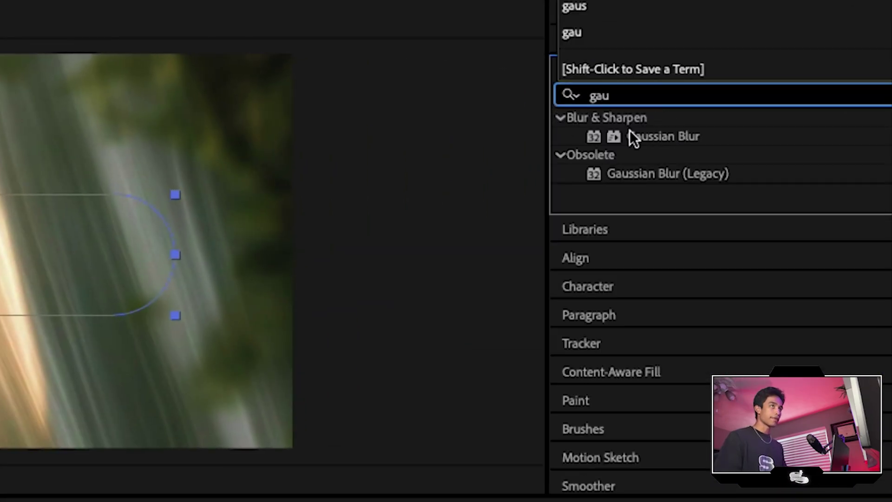
pyautogui.moveTo(662, 171); pyautogui.dragTo(468, 338)
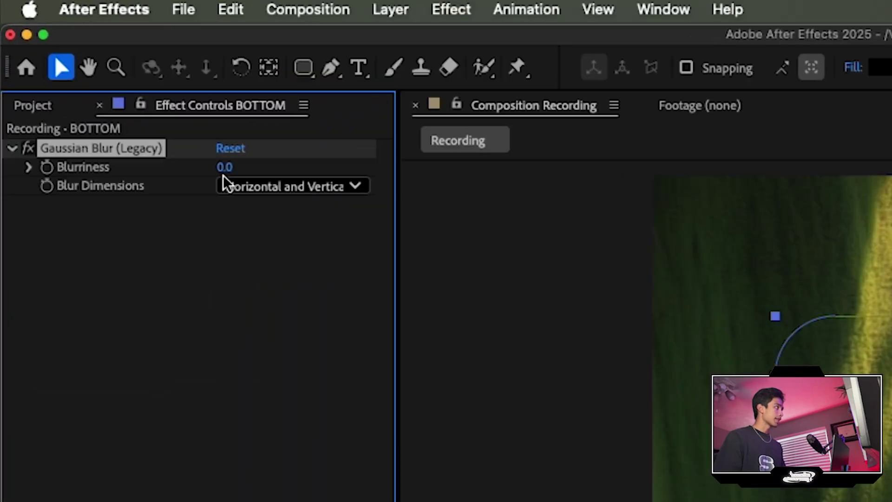
# Set the BOTTOM layer's Gaussian blurriness to 58 and inspect the blurred shape up close in the preview
pyautogui.moveTo(103, 77); pyautogui.dragTo(218, 78)
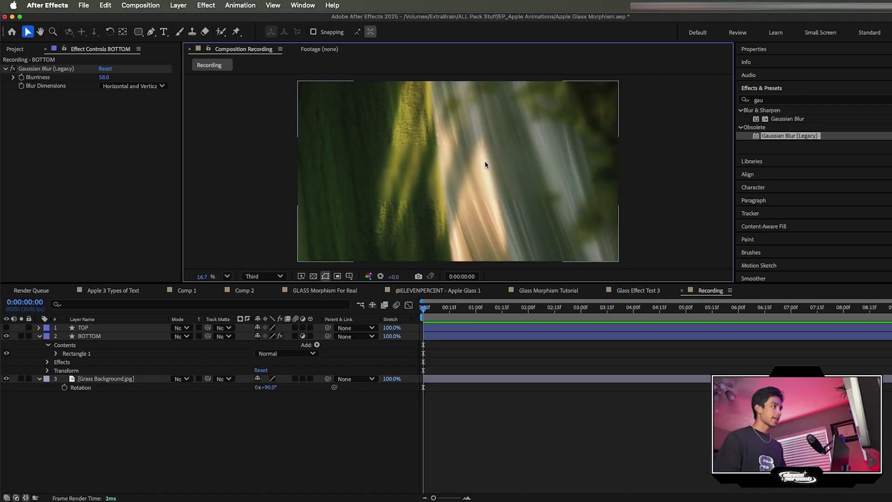
pyautogui.scroll(2, 481, 169)
pyautogui.scroll(-2, 482, 168)
pyautogui.scroll(1, 481, 169)
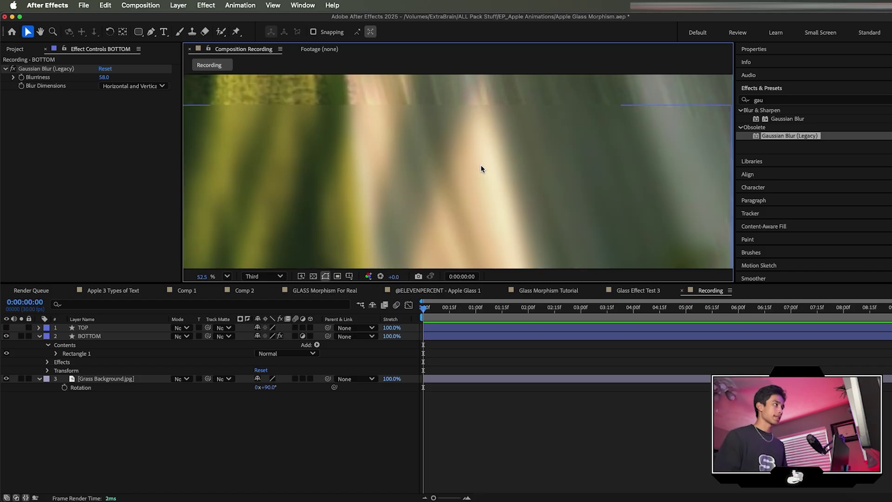
pyautogui.scroll(-3, 481, 169)
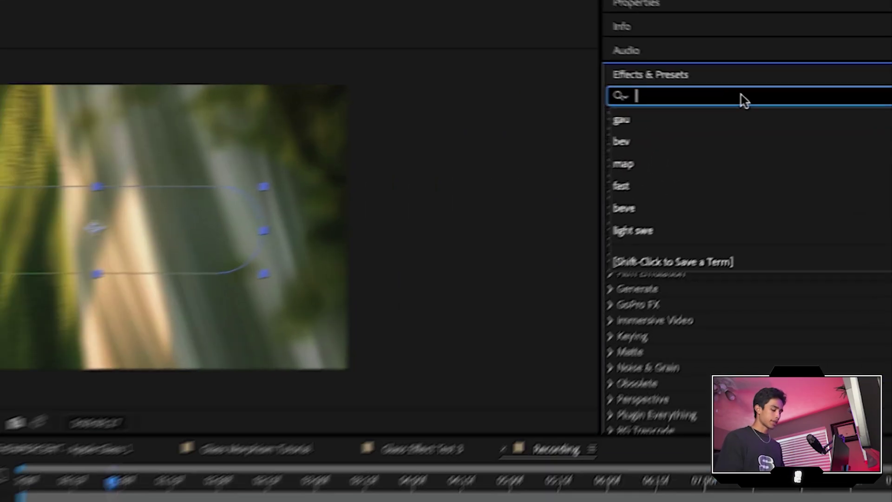
# Find the Displacement Map effect and apply it to the BOTTOM layer
pyautogui.write('map')
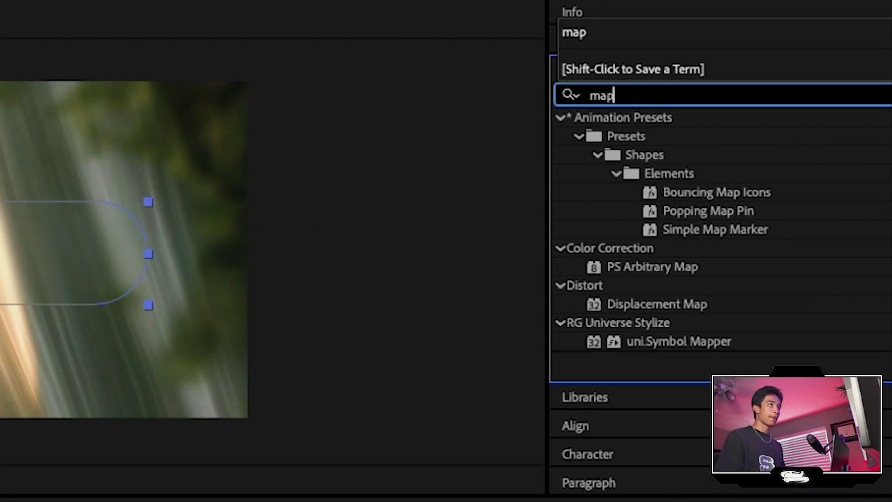
pyautogui.click(703, 300)
pyautogui.moveTo(704, 302); pyautogui.dragTo(480, 338)
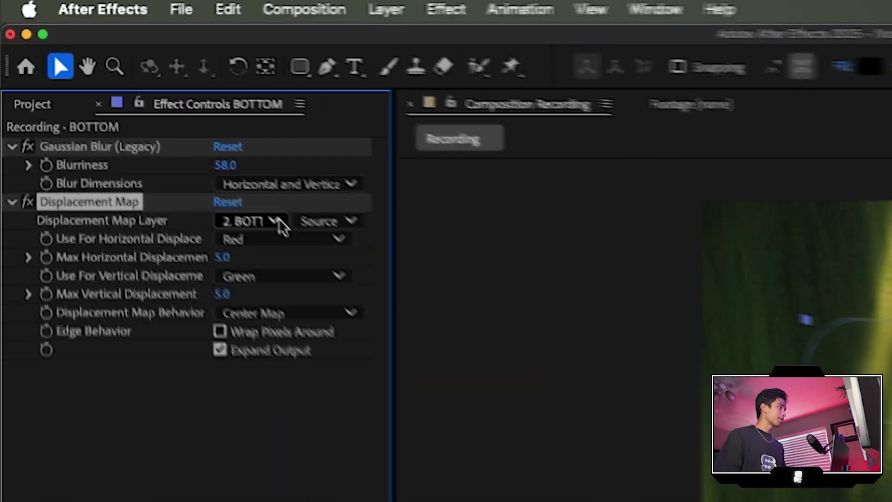
# Use the TOP layer as the displacement map layer with Effects & Masks as its source
pyautogui.click(121, 104)
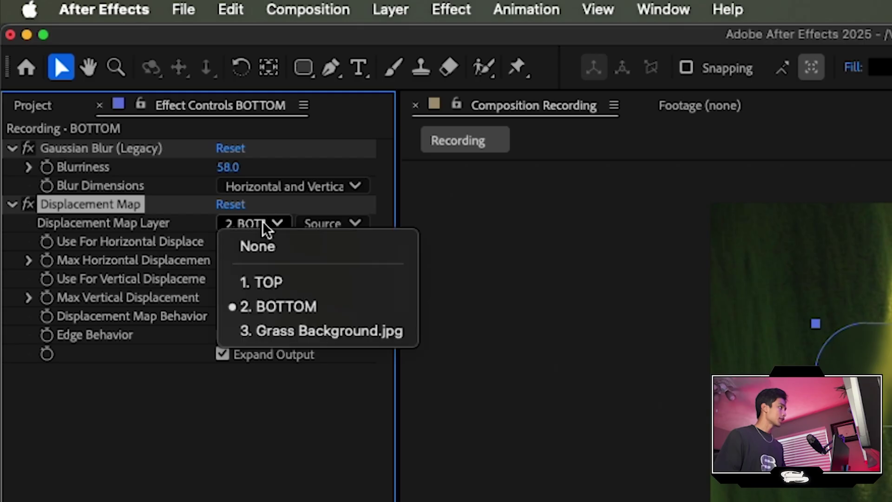
pyautogui.click(273, 283)
pyautogui.click(318, 225)
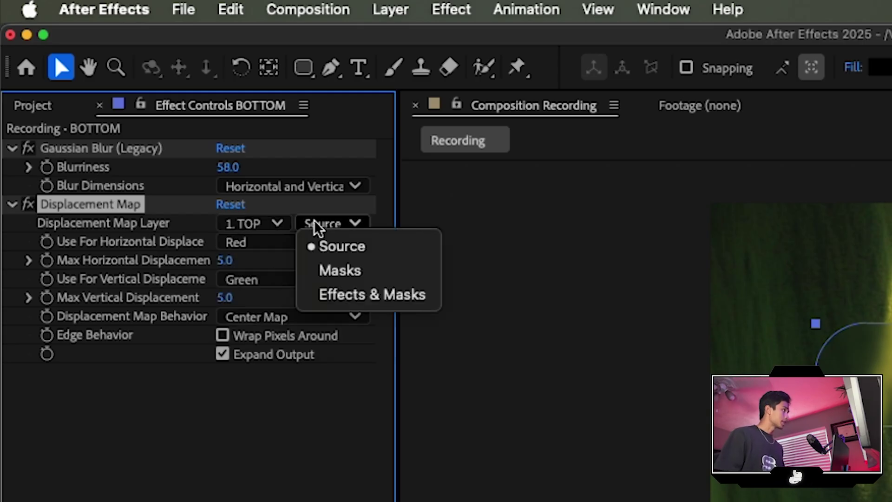
pyautogui.click(357, 292)
# Set both the maximum horizontal and maximum vertical displacement to 100
pyautogui.click(227, 261)
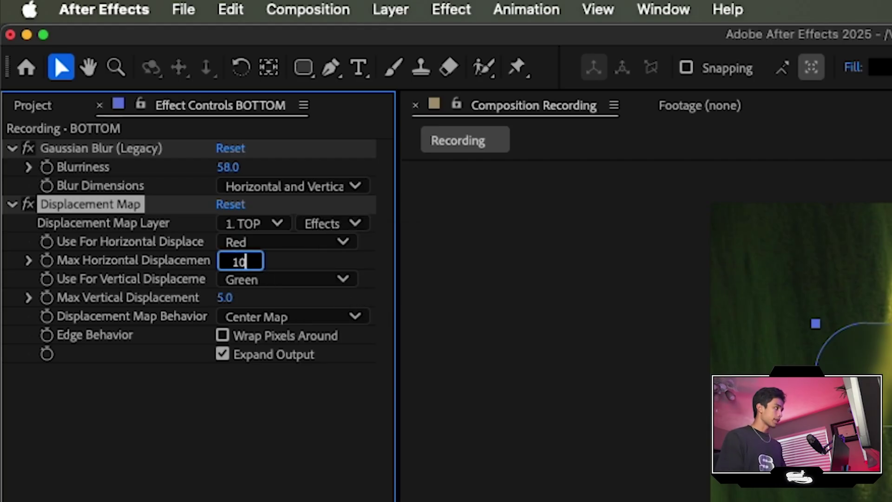
pyautogui.click(226, 298)
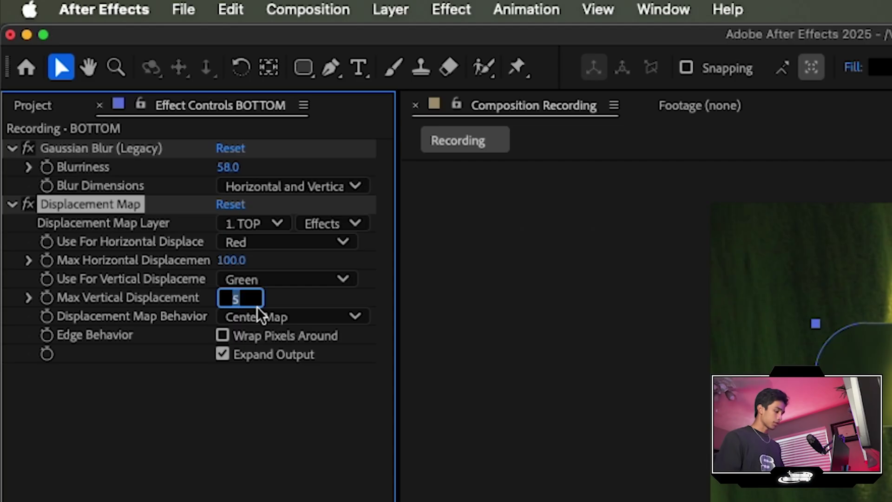
pyautogui.write('100')
pyautogui.press('Return')
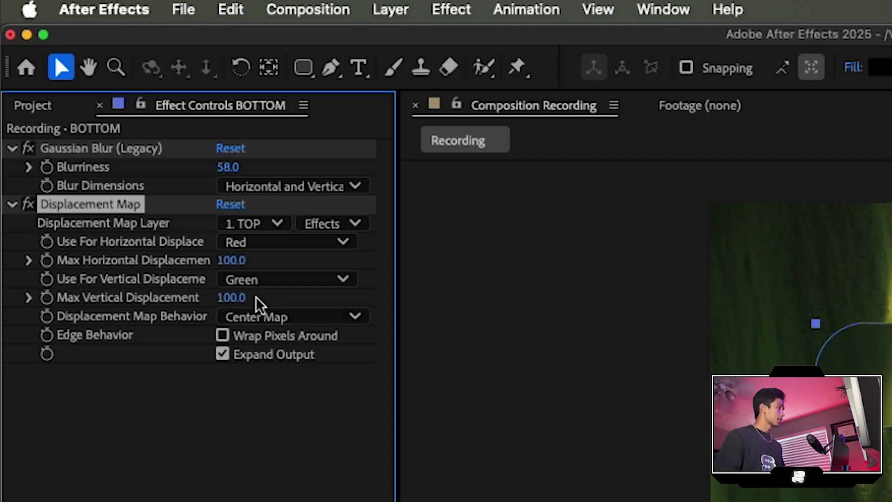
# Base both the vertical and horizontal displacement on Luminance
pyautogui.click(250, 280)
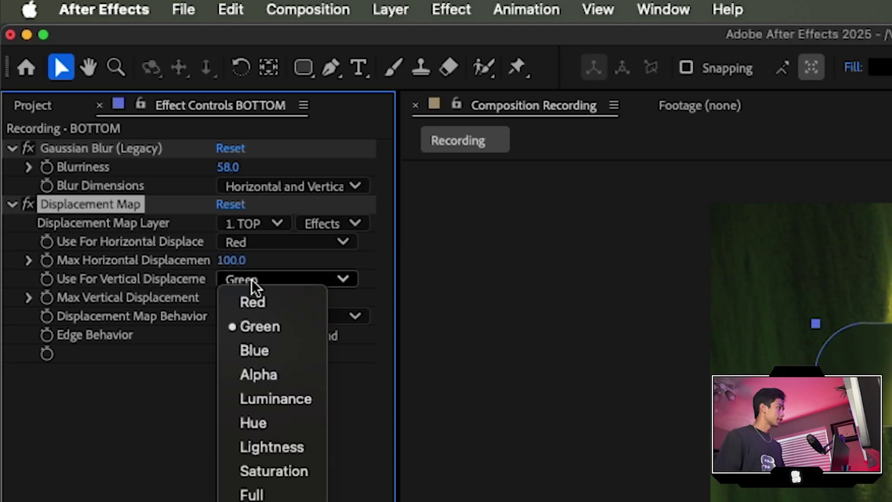
pyautogui.click(280, 401)
pyautogui.click(287, 247)
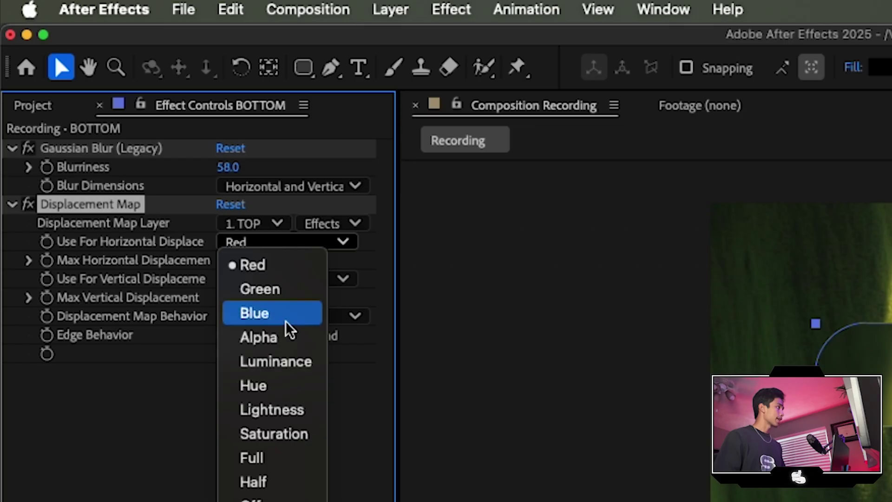
pyautogui.click(285, 362)
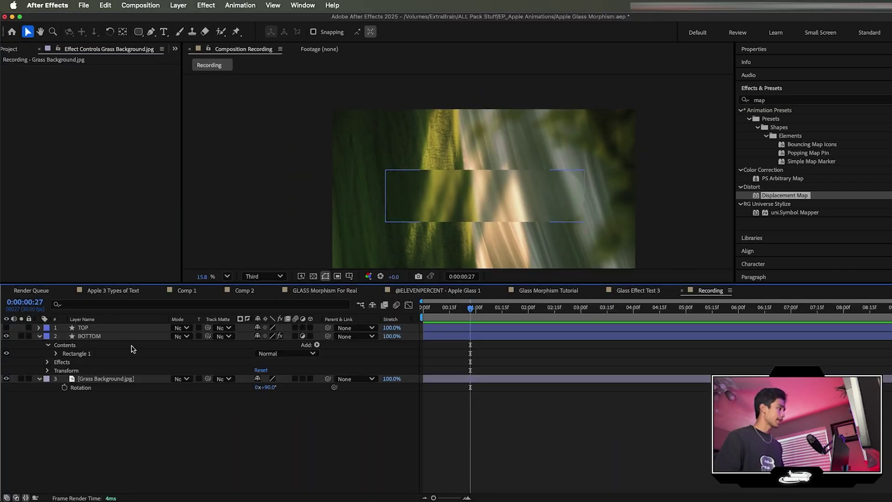
# Select the TOP layer, make it visible and hide the BOTTOM layer
pyautogui.click(132, 348)
pyautogui.click(84, 328)
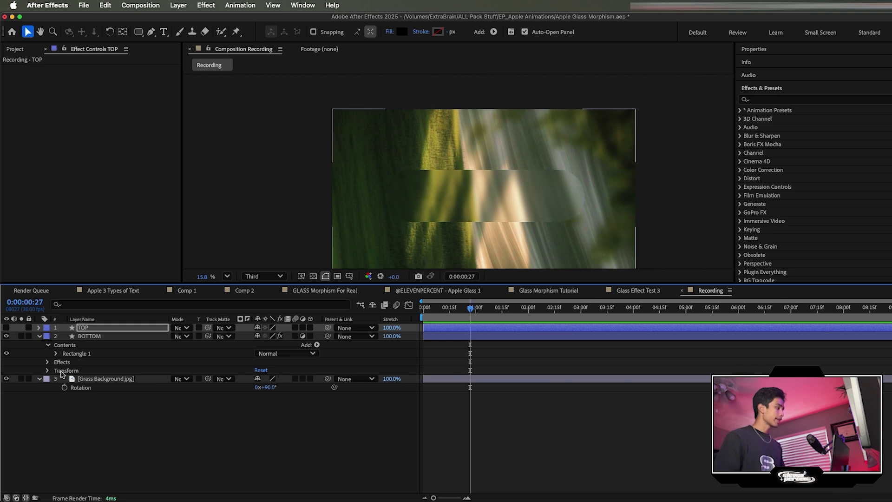
pyautogui.click(6, 328)
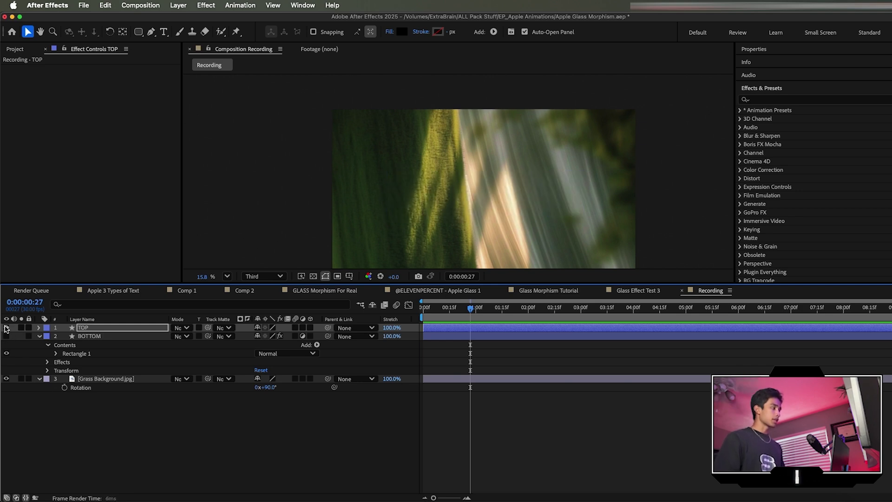
pyautogui.click(6, 328)
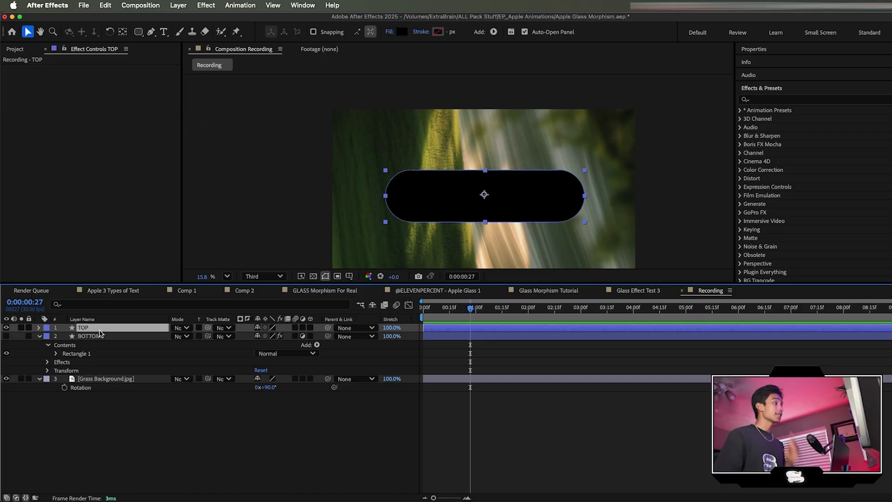
# Add Inner Glow and Inner Shadow layer styles to the TOP layer
pyautogui.click(447, 193)
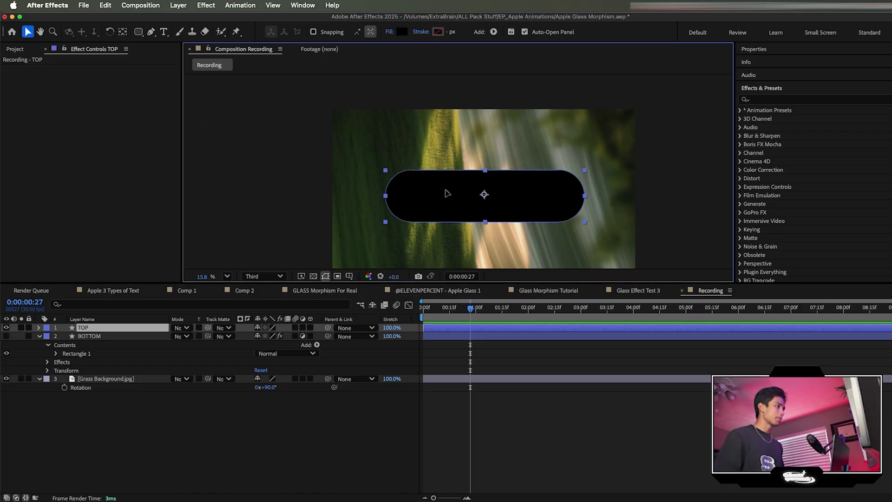
pyautogui.rightClick(91, 333)
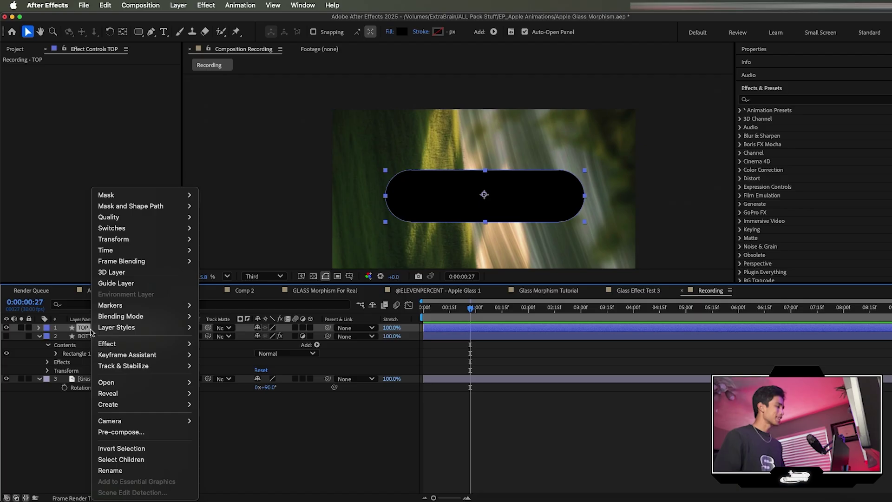
pyautogui.moveTo(129, 327)
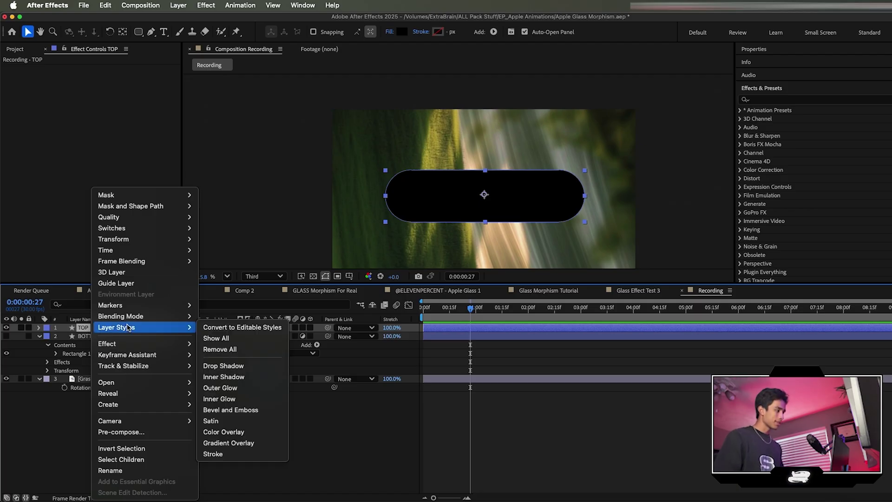
pyautogui.click(227, 399)
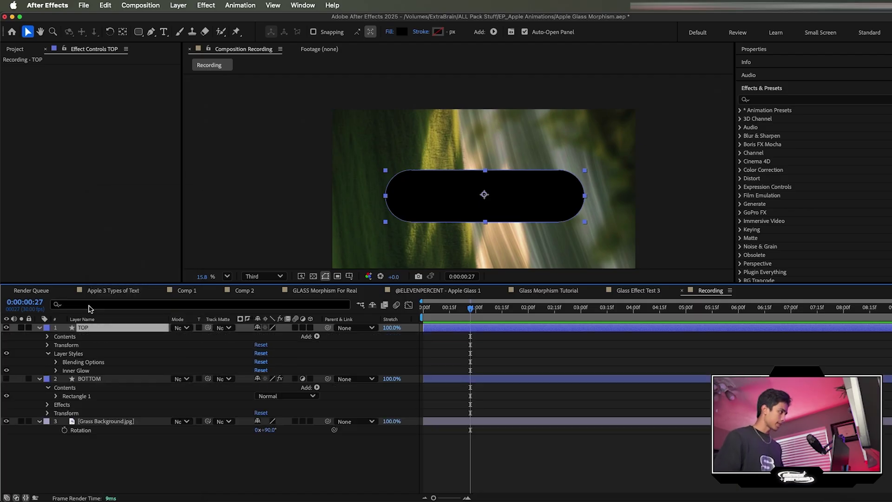
pyautogui.rightClick(90, 329)
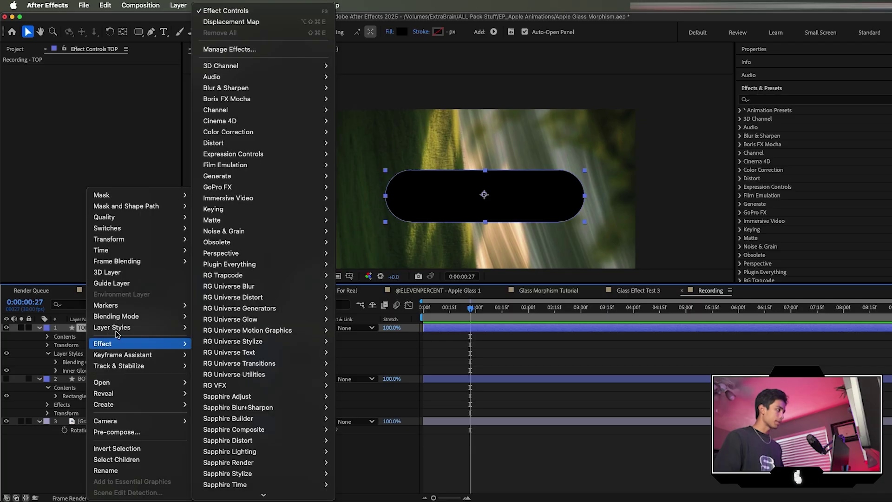
pyautogui.moveTo(117, 330)
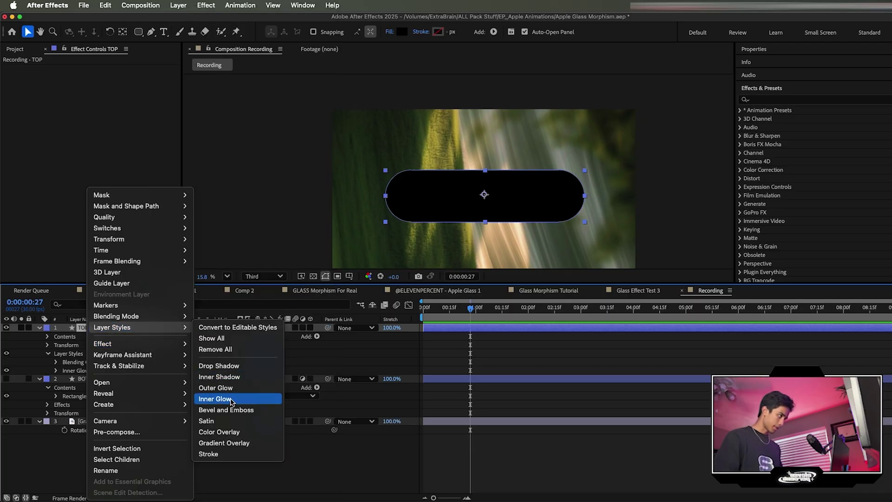
pyautogui.click(232, 377)
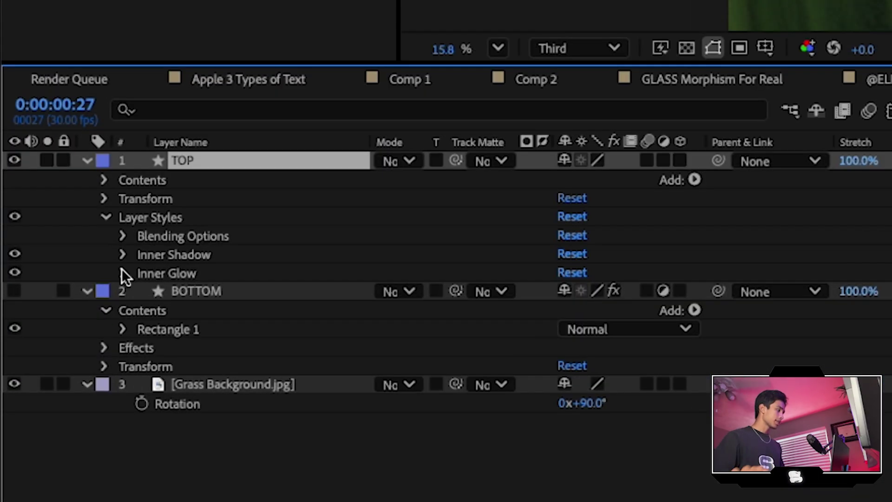
# Expand the TOP layer's Inner Shadow and Inner Glow settings and make the glow colour white
pyautogui.click(122, 255)
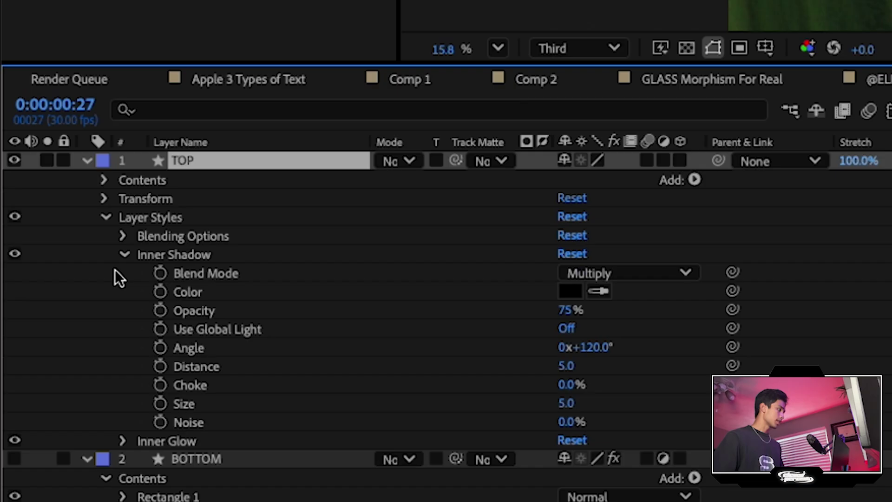
pyautogui.click(122, 441)
pyautogui.scroll(-3, 141, 439)
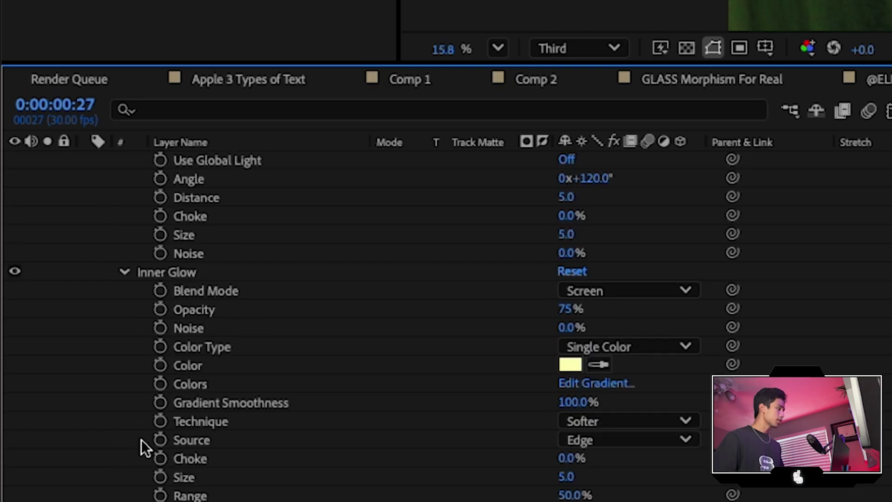
pyautogui.click(570, 364)
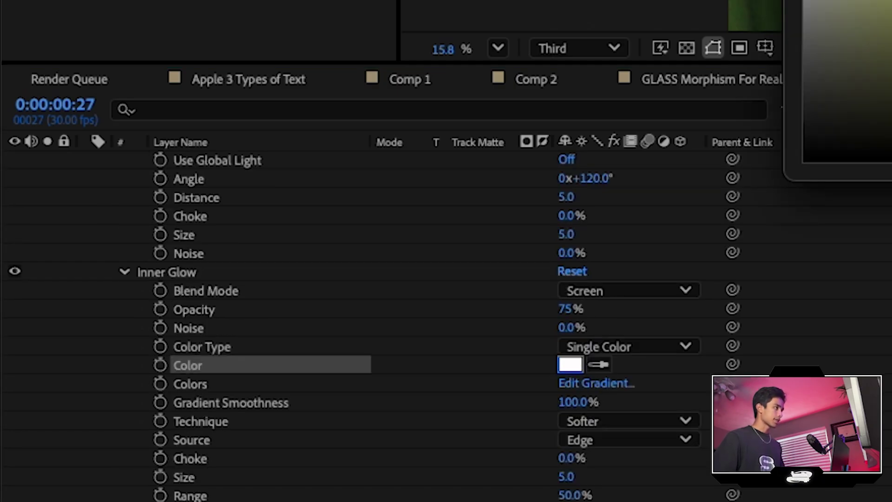
pyautogui.press('Return')
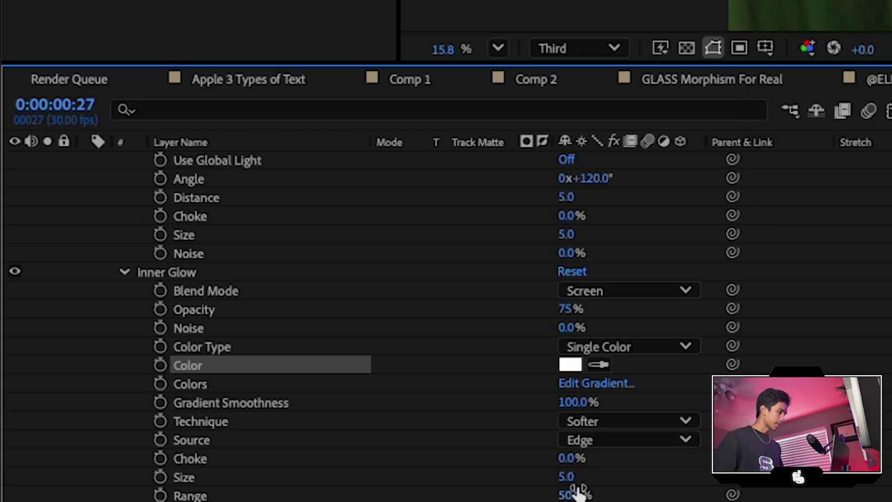
# Set the Inner Glow size to 113 and its range to 62.4%
pyautogui.moveTo(564, 476); pyautogui.dragTo(643, 468)
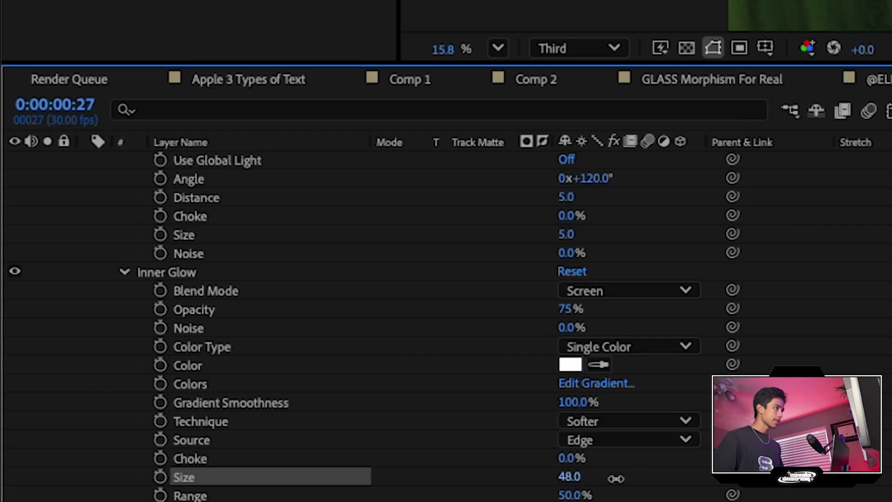
pyautogui.scroll(5, 850, 14)
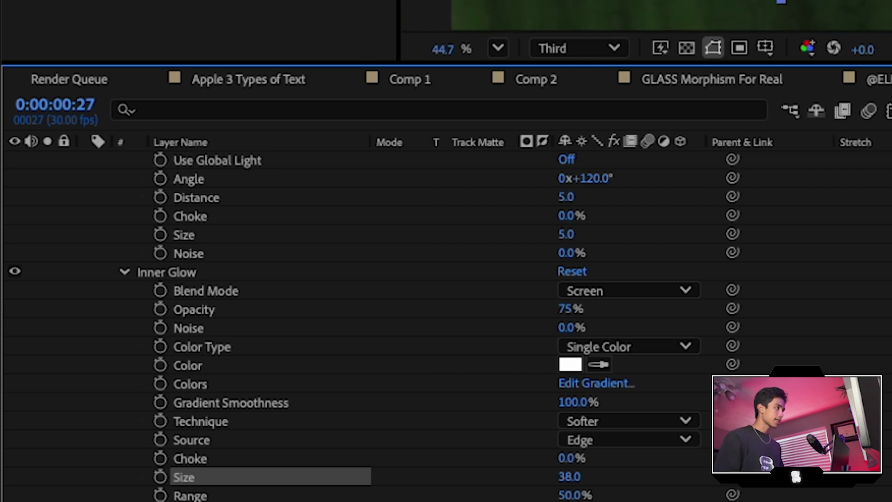
pyautogui.moveTo(571, 494); pyautogui.dragTo(633, 481)
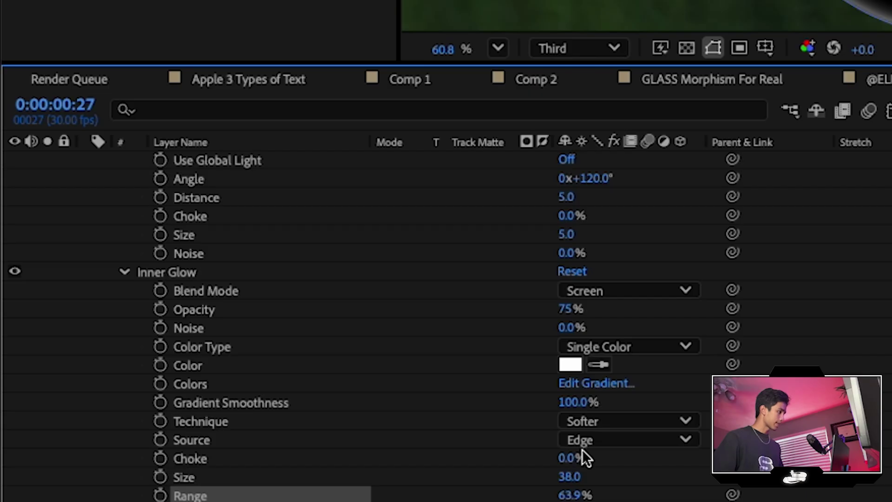
pyautogui.scroll(-2, 612, 334)
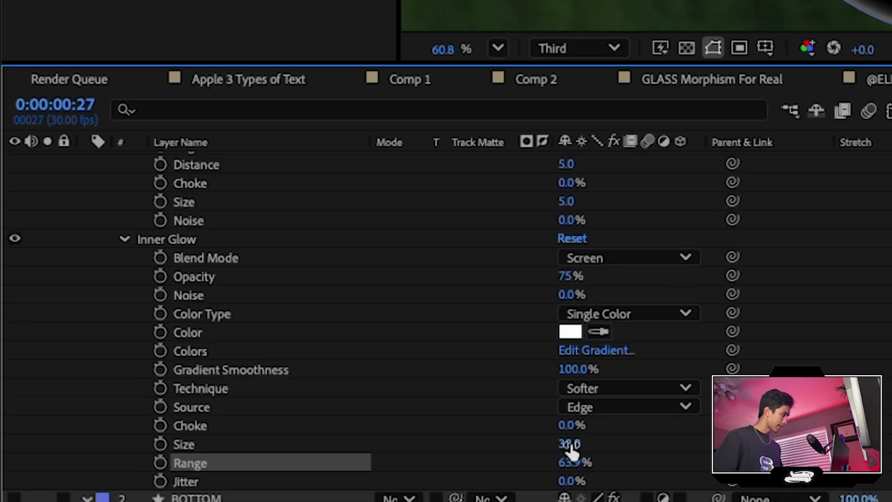
pyautogui.moveTo(568, 426); pyautogui.dragTo(539, 436)
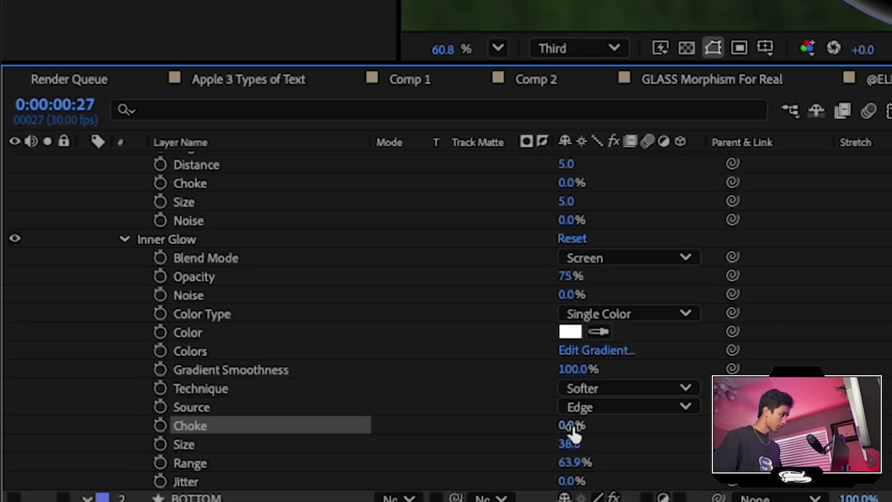
pyautogui.moveTo(571, 460); pyautogui.dragTo(650, 439)
# Set the Inner Glow opacity to 45% and check the glow on the pill
pyautogui.moveTo(564, 276); pyautogui.dragTo(538, 278)
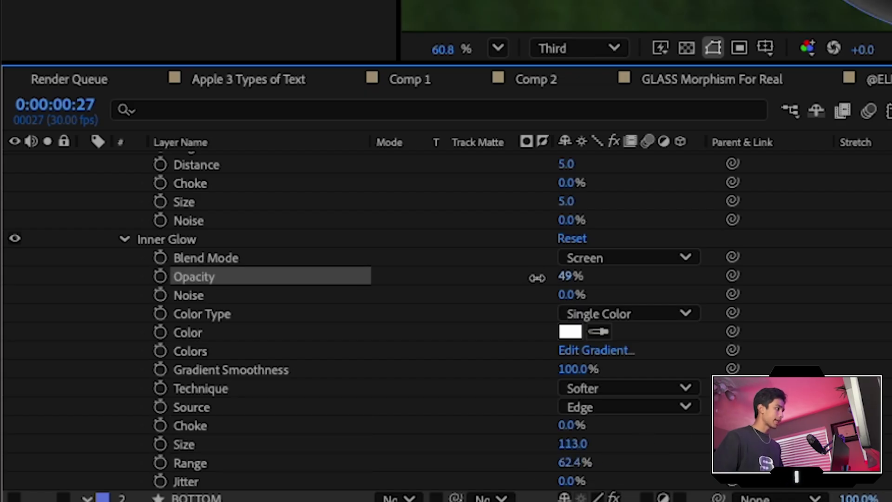
pyautogui.click(526, 280)
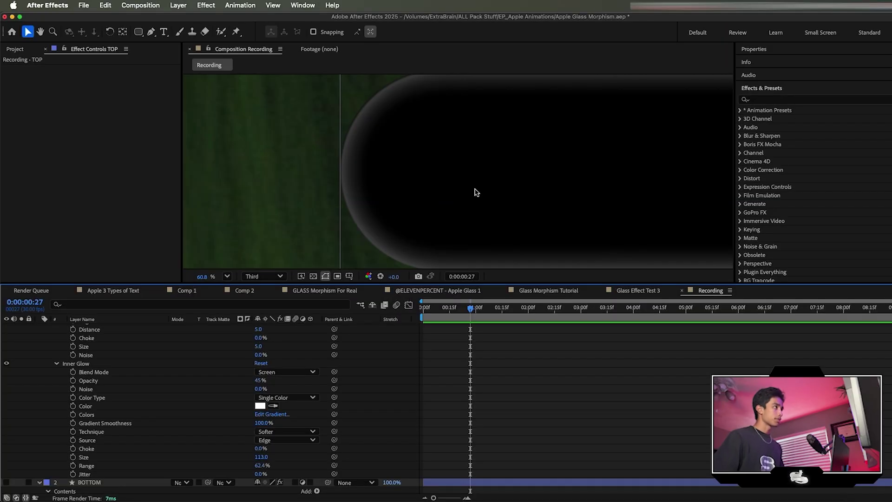
pyautogui.scroll(-3, 476, 192)
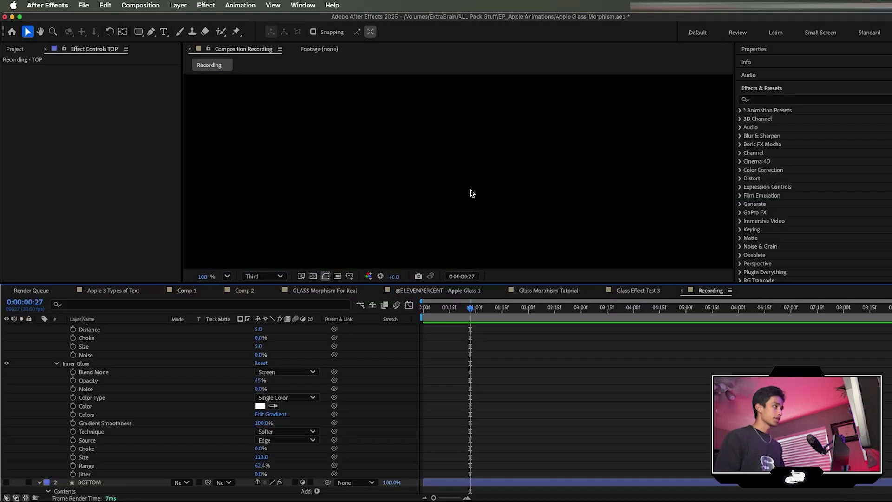
pyautogui.scroll(5, 59, 421)
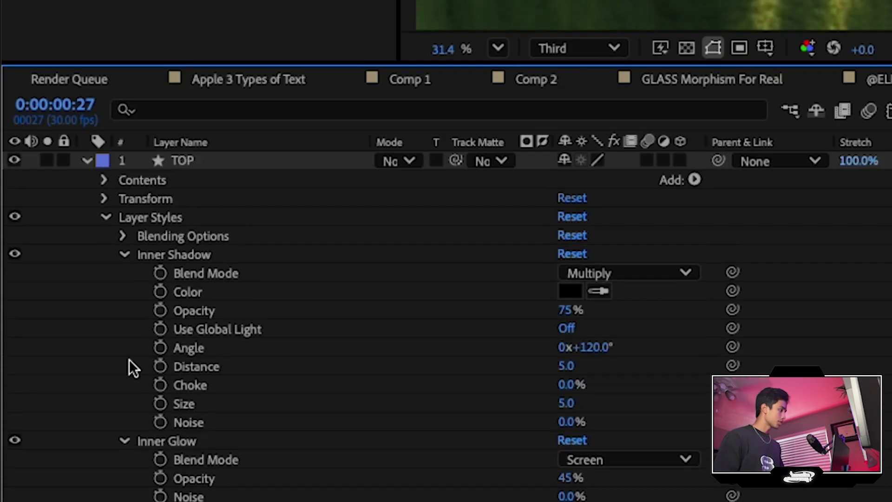
# Change the TOP layer's Inner Shadow colour to white (FFFFFF)
pyautogui.click(255, 253)
pyautogui.click(570, 290)
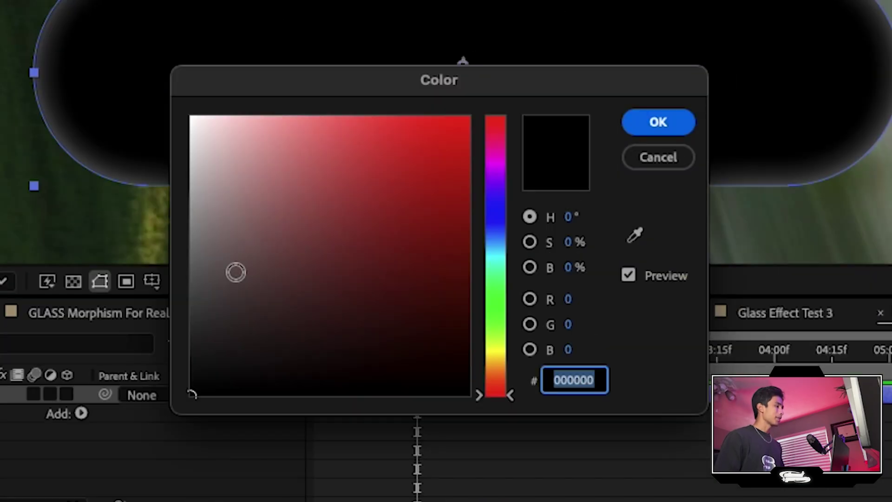
pyautogui.click(192, 117)
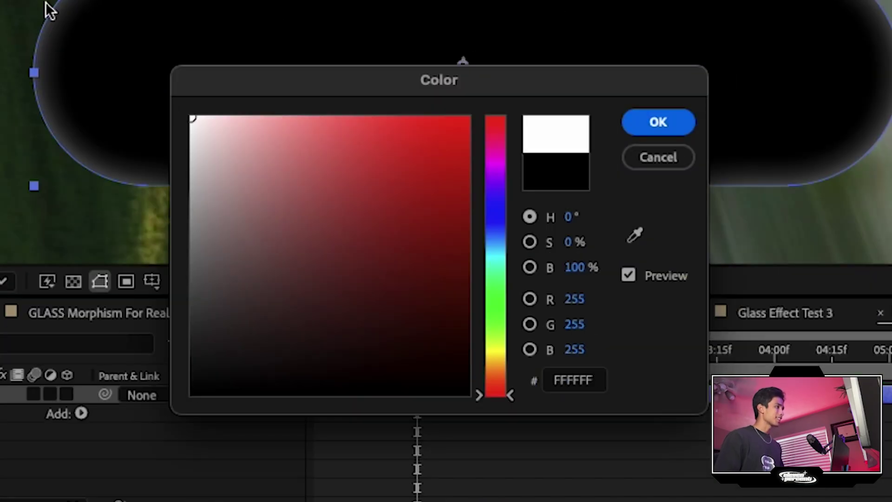
pyautogui.click(642, 112)
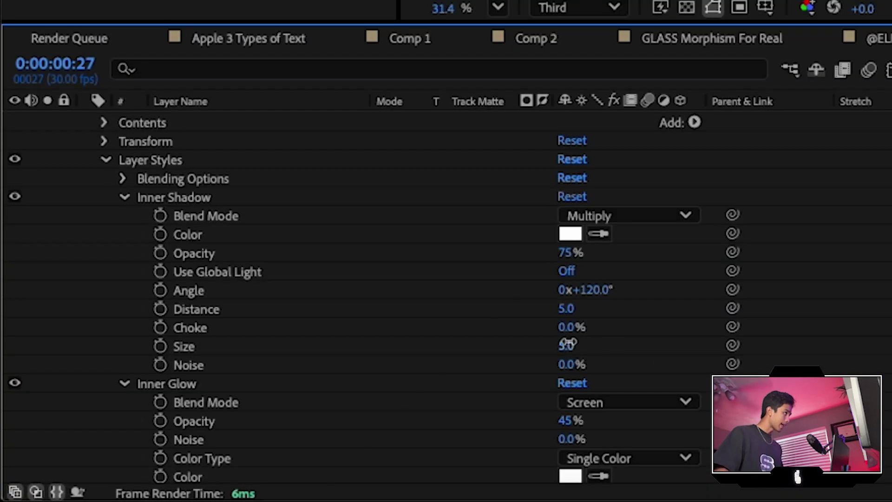
# Set the Inner Shadow size to 11 and its choke to 62%
pyautogui.moveTo(258, 431); pyautogui.dragTo(324, 428)
pyautogui.moveTo(710, 342); pyautogui.dragTo(626, 330)
pyautogui.click(518, 314)
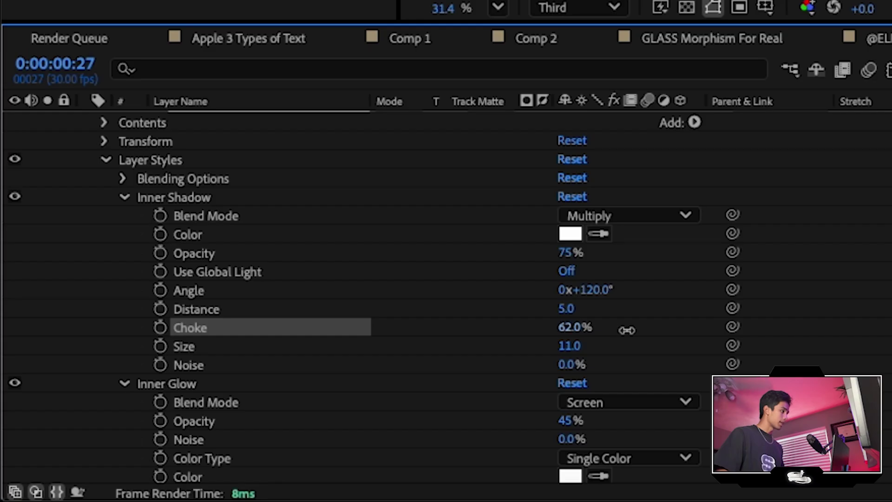
pyautogui.click(620, 313)
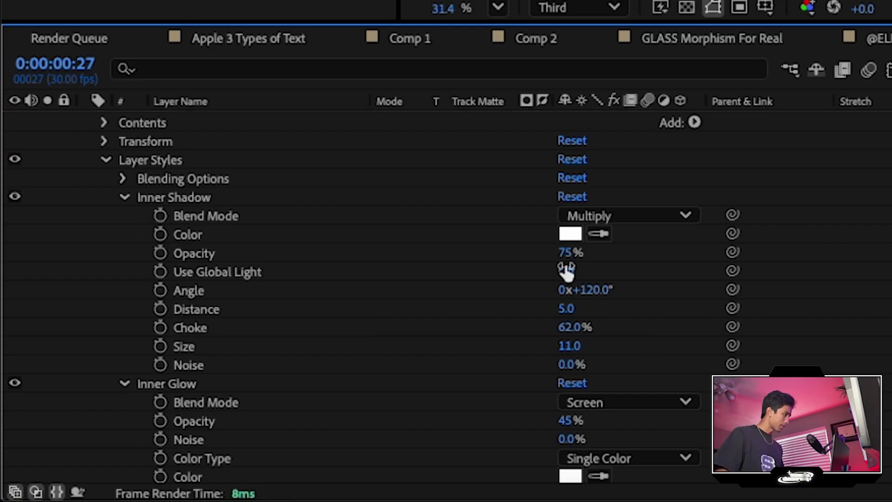
# Raise the Inner Shadow opacity to 100% and set its blend mode to Normal
pyautogui.moveTo(566, 253); pyautogui.dragTo(764, 235)
pyautogui.click(687, 262)
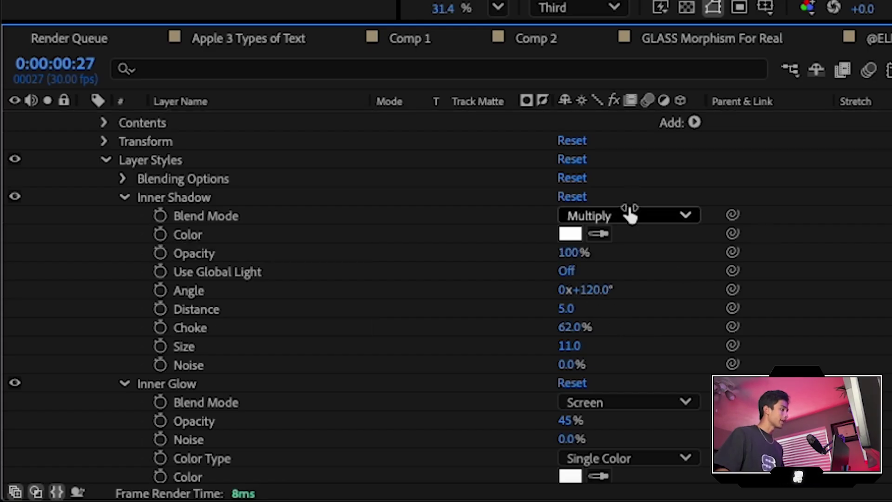
pyautogui.click(626, 214)
pyautogui.click(635, 85)
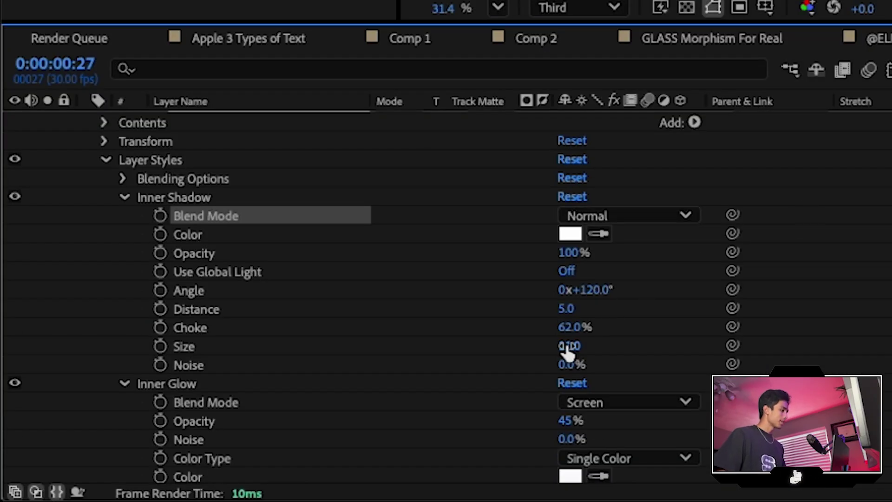
# Reduce the Inner Shadow size to 2 and its opacity to 73%
pyautogui.moveTo(571, 346); pyautogui.dragTo(553, 349)
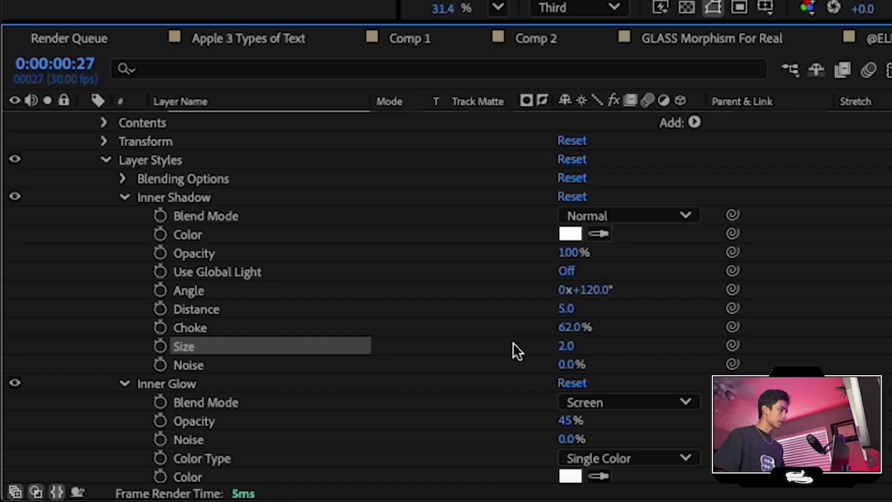
pyautogui.moveTo(573, 253); pyautogui.dragTo(494, 248)
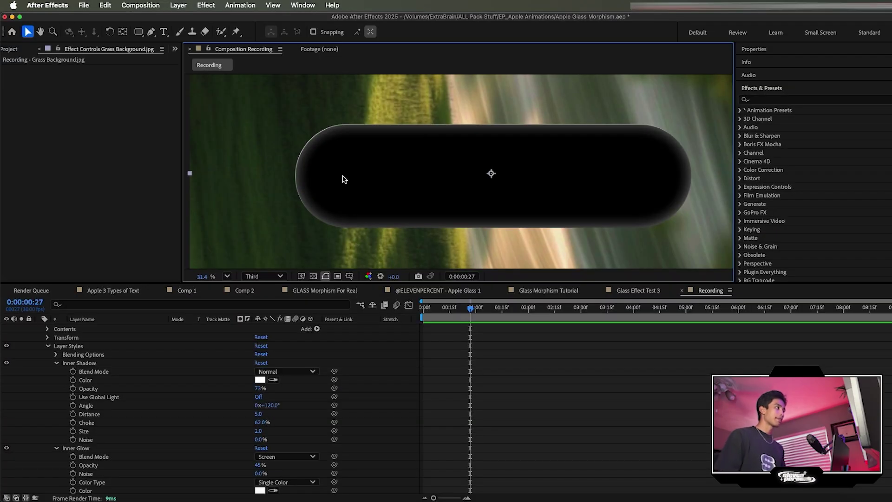
# Inspect the highlight along the pill's edges and the inner glow up close in the composition
pyautogui.scroll(6, 297, 165)
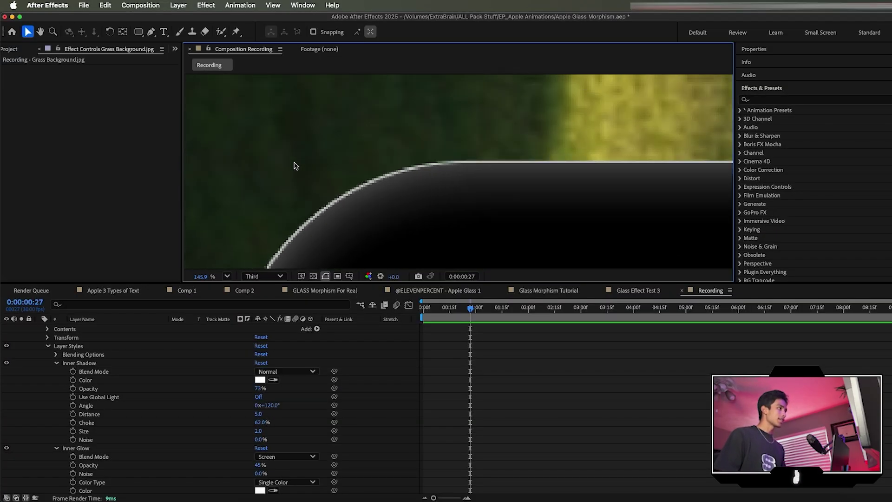
pyautogui.scroll(-2, 294, 163)
pyautogui.hscroll(10, 380, 168)
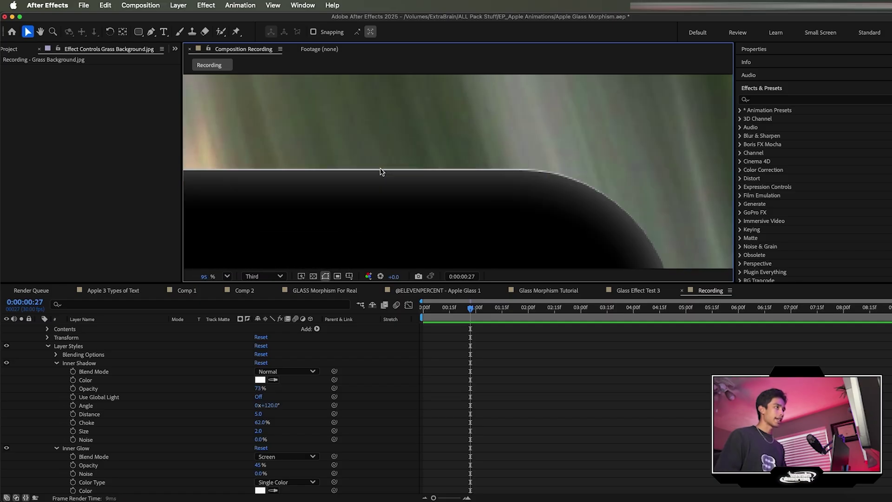
pyautogui.scroll(-5, 380, 172)
pyautogui.hscroll(-5, 381, 171)
pyautogui.hscroll(1, 380, 172)
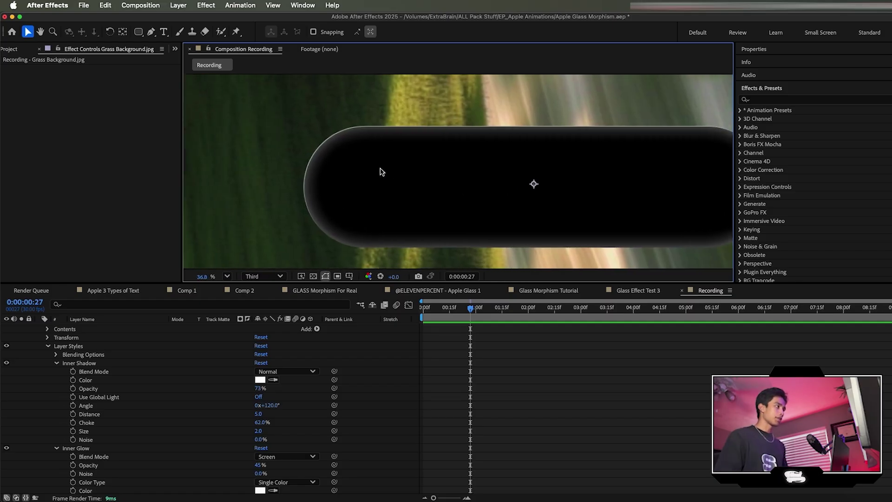
pyautogui.hscroll(5, 380, 171)
pyautogui.hscroll(-3, 380, 171)
pyautogui.scroll(-1, 380, 172)
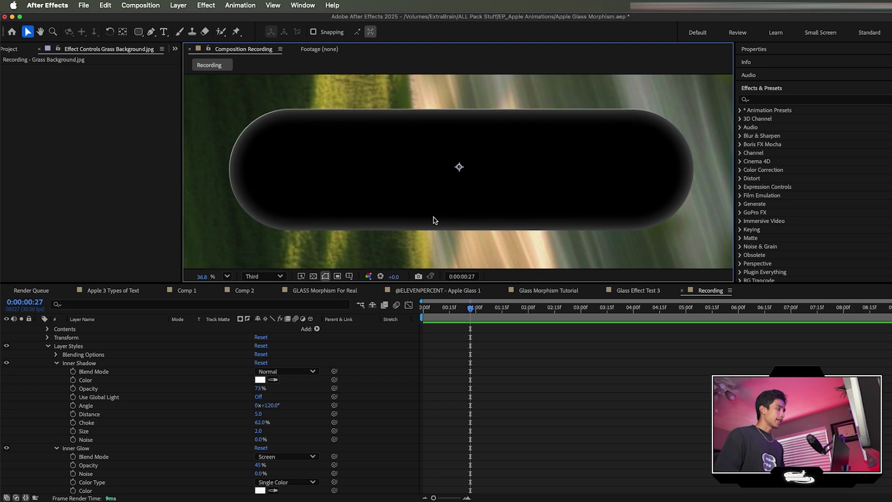
# Set the TOP layer's blend mode to Lighten and make the BOTTOM layer visible again
pyautogui.scroll(1, 193, 346)
pyautogui.click(40, 328)
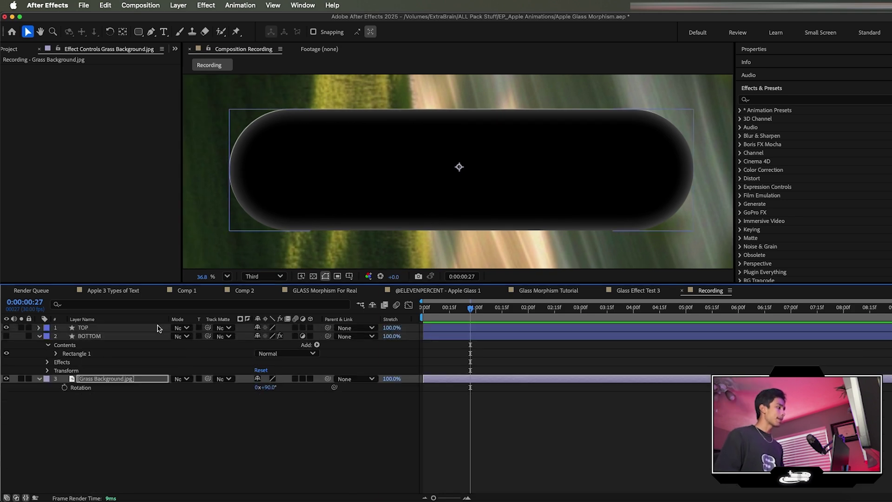
pyautogui.click(182, 327)
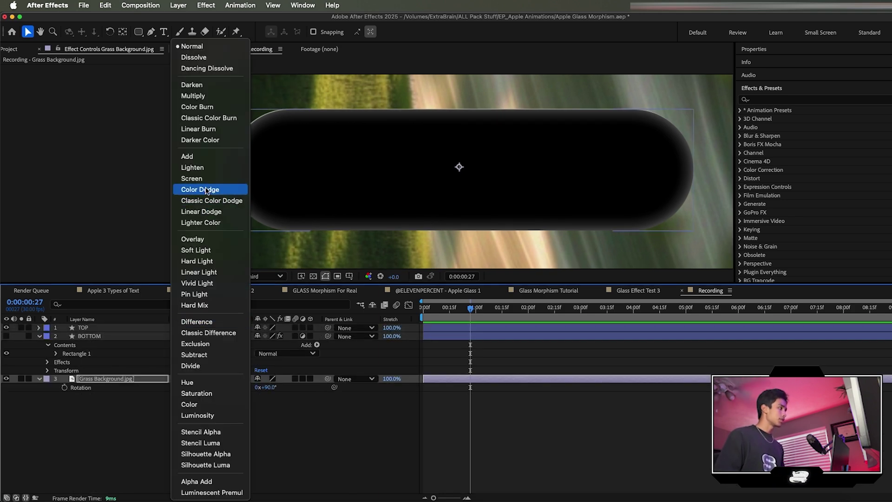
pyautogui.click(194, 167)
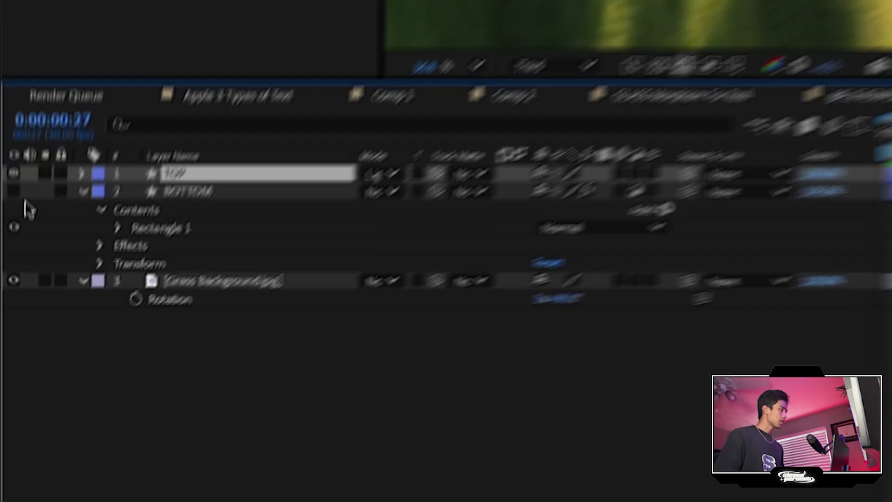
pyautogui.click(7, 336)
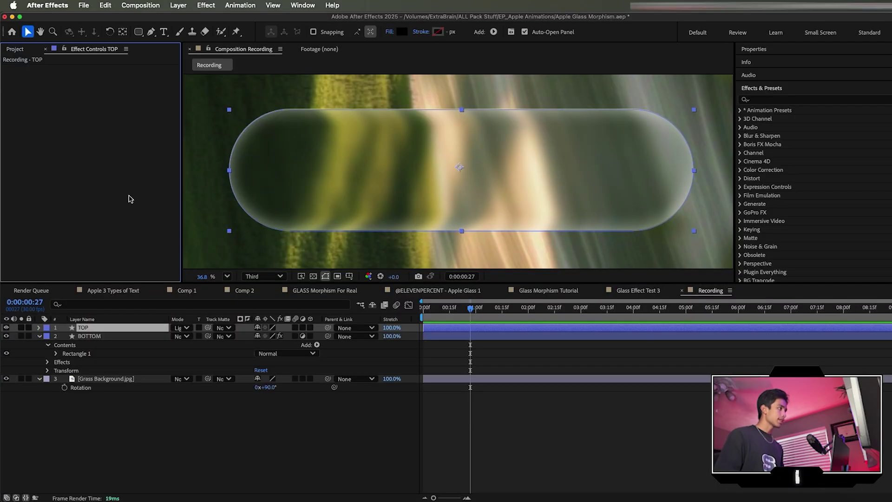
pyautogui.click(358, 223)
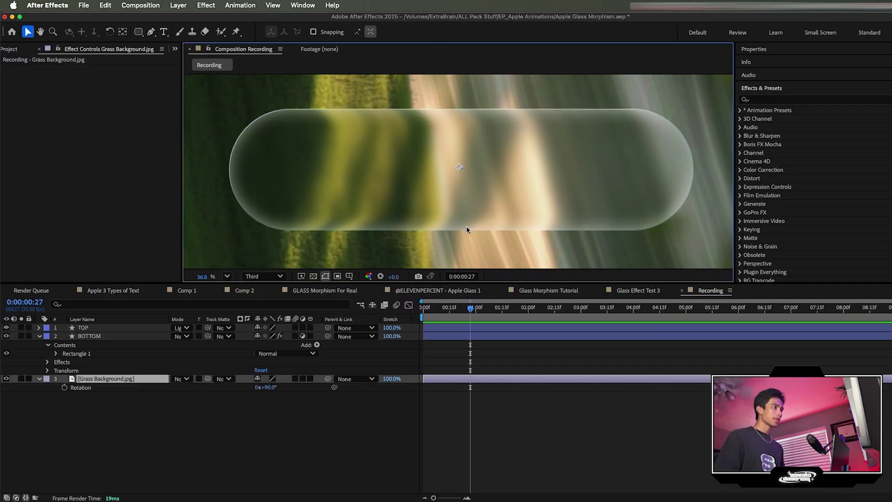
# Raise the BOTTOM layer's Displacement Map to a max horizontal displacement of 239 and a max vertical displacement of 613
pyautogui.moveTo(470, 308); pyautogui.dragTo(508, 307)
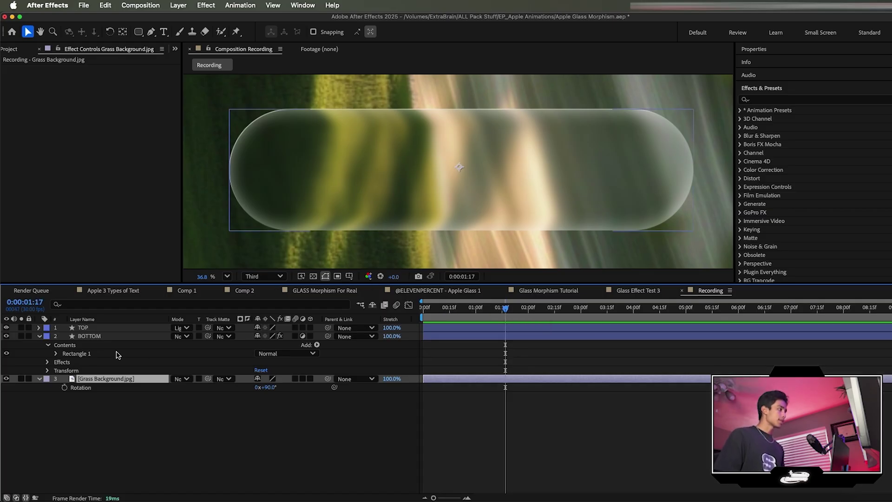
pyautogui.click(98, 371)
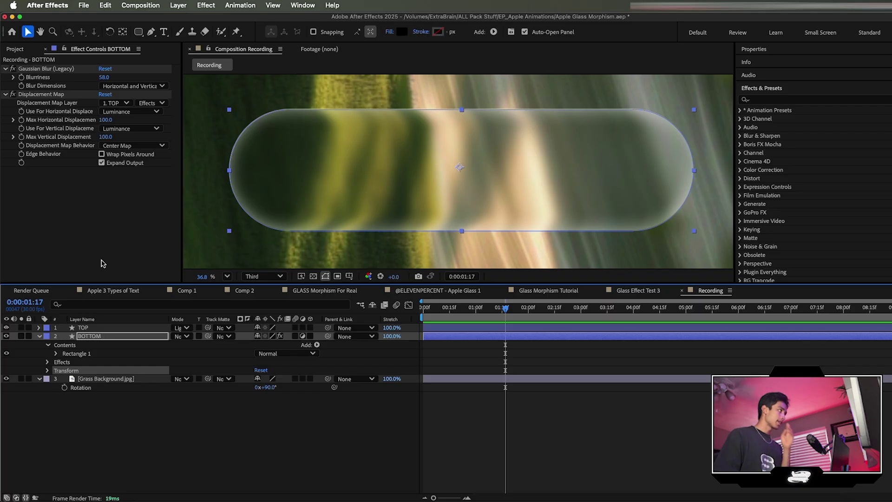
pyautogui.moveTo(106, 120); pyautogui.dragTo(211, 117)
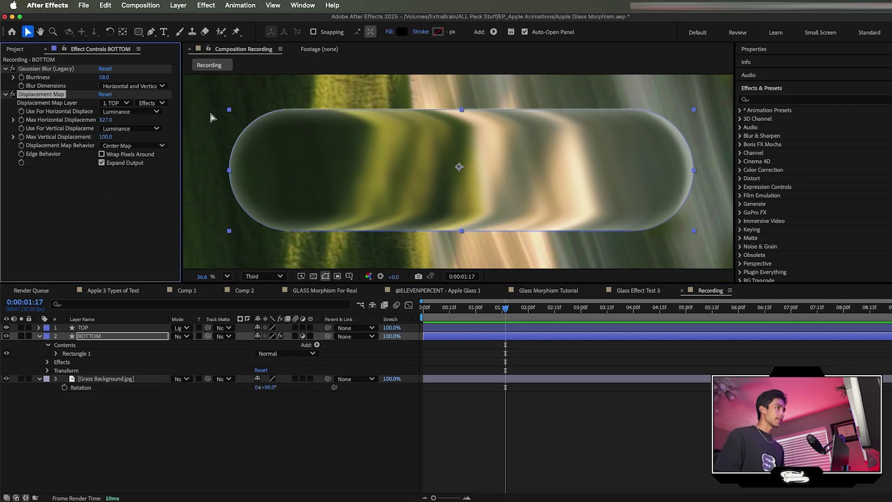
pyautogui.press('super+z')
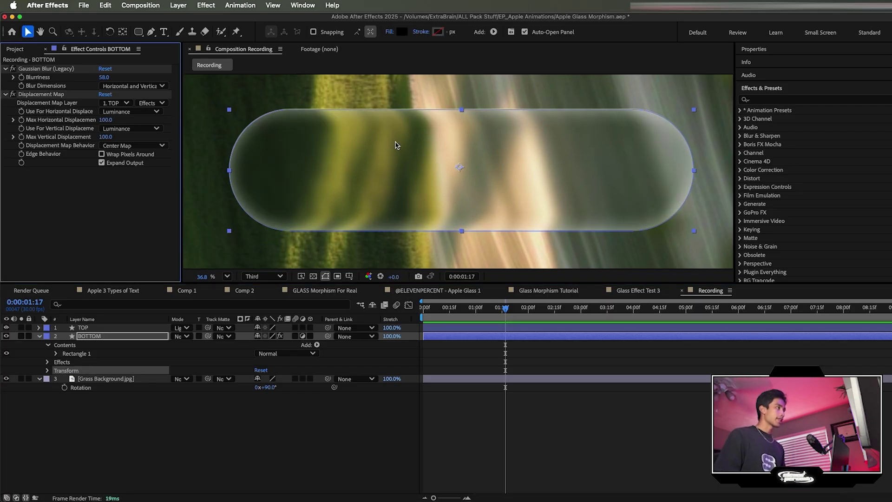
pyautogui.moveTo(103, 119); pyautogui.dragTo(178, 120)
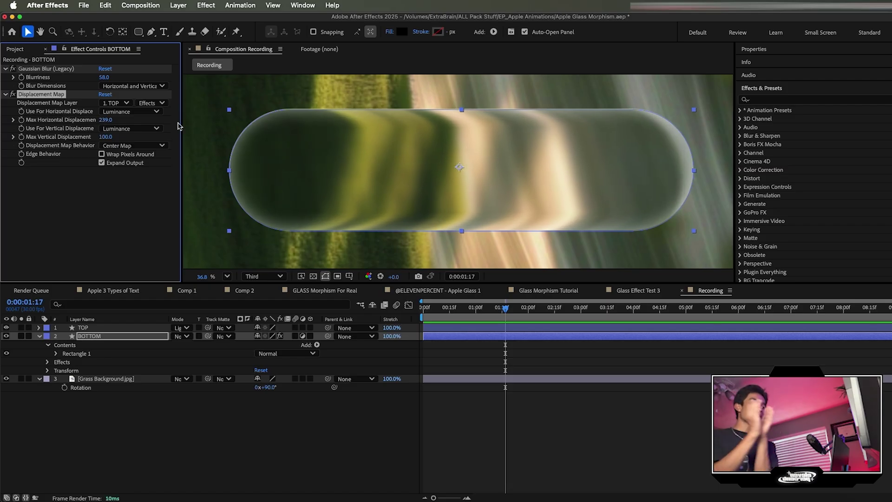
pyautogui.moveTo(97, 138); pyautogui.dragTo(144, 137)
pyautogui.moveTo(223, 111); pyautogui.dragTo(327, 106)
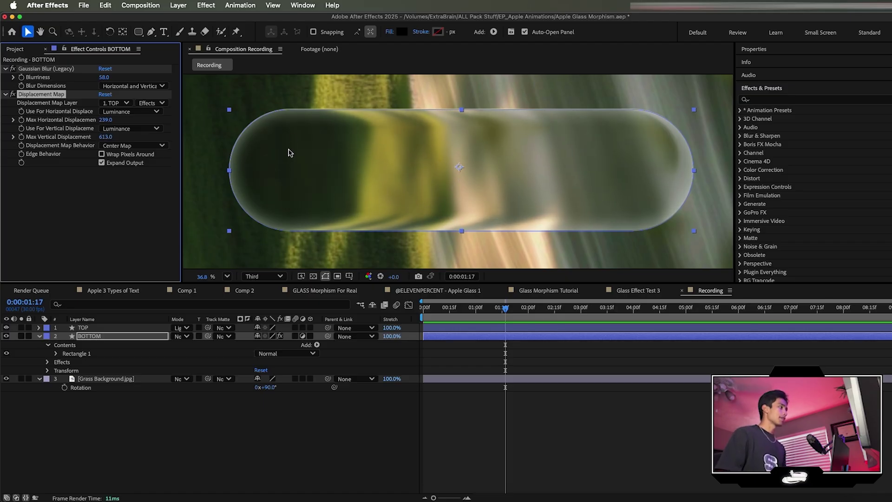
pyautogui.press('super+shift+a')
pyautogui.click(537, 374)
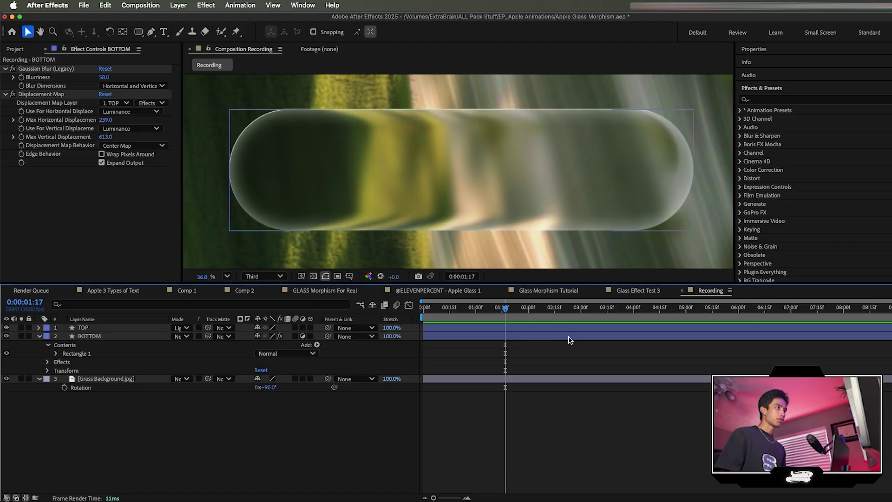
# Add Optics Compensation to the BOTTOM layer between its blur and Displacement Map, adjusting the field of view and enabling Reverse Lens Distortion
pyautogui.click(812, 100)
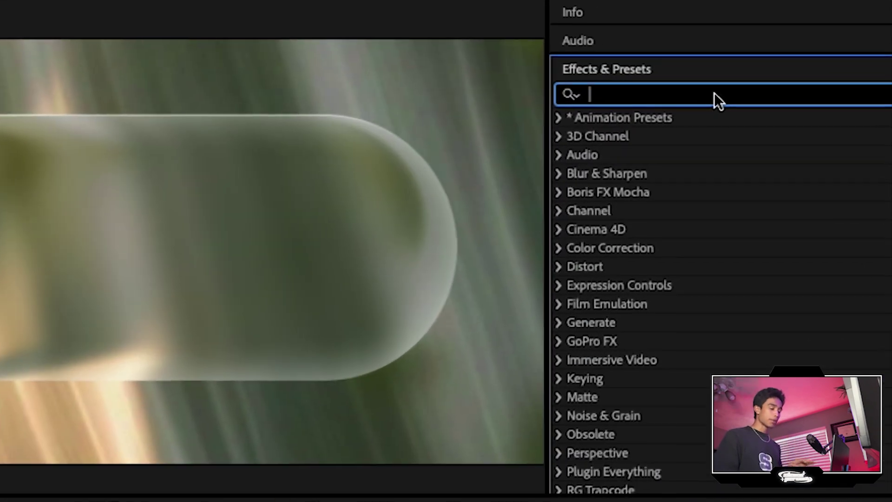
pyautogui.write('optics')
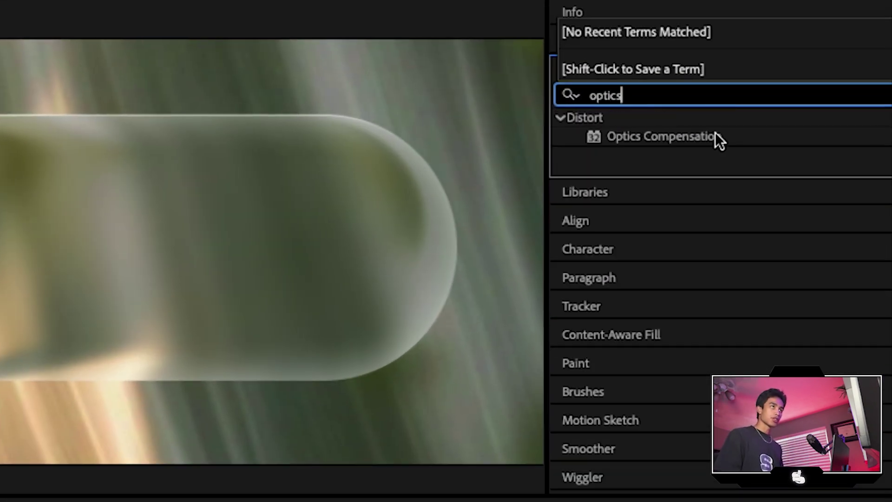
pyautogui.moveTo(715, 133); pyautogui.dragTo(100, 153)
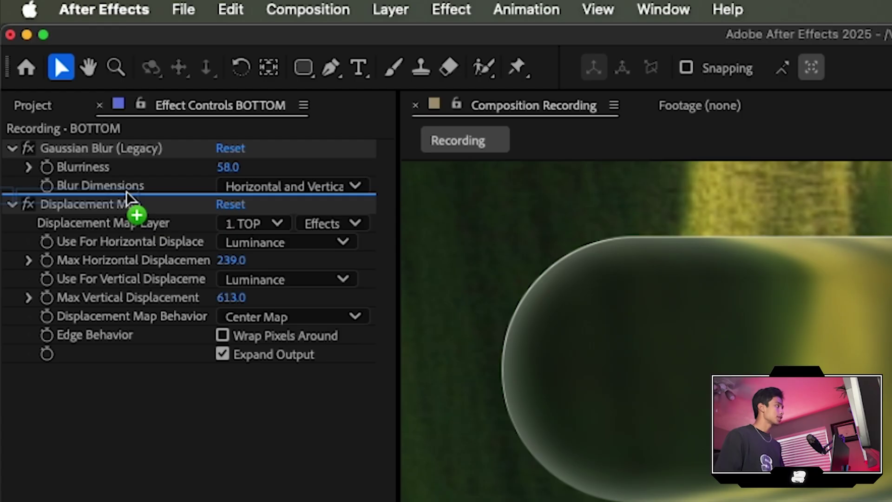
pyautogui.moveTo(127, 192); pyautogui.dragTo(127, 194)
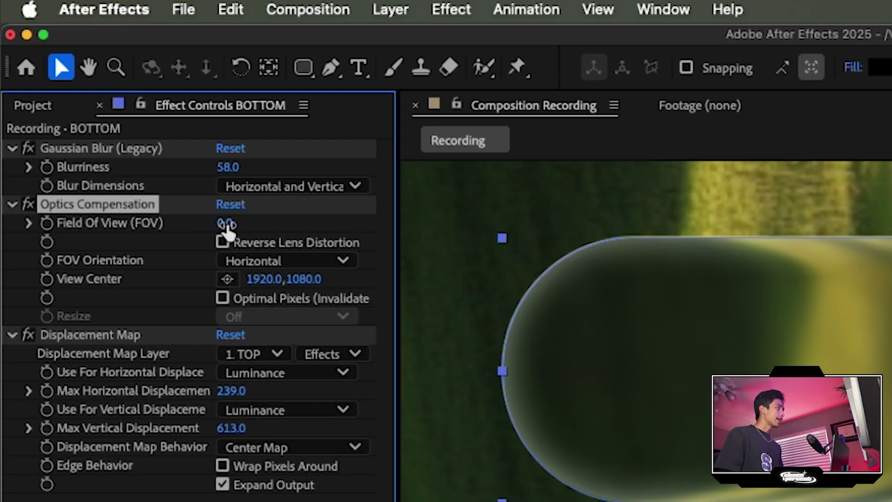
pyautogui.moveTo(224, 224); pyautogui.dragTo(68, 263)
pyautogui.click(222, 242)
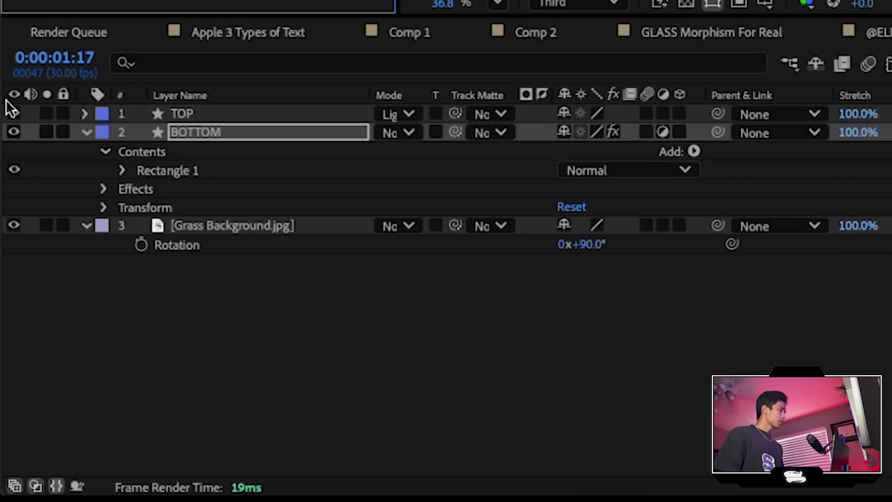
# Hide both pill layers and try Optics Compensation on the grass background with Reverse Lens Distortion enabled and a field of view of 154.8
pyautogui.click(12, 131)
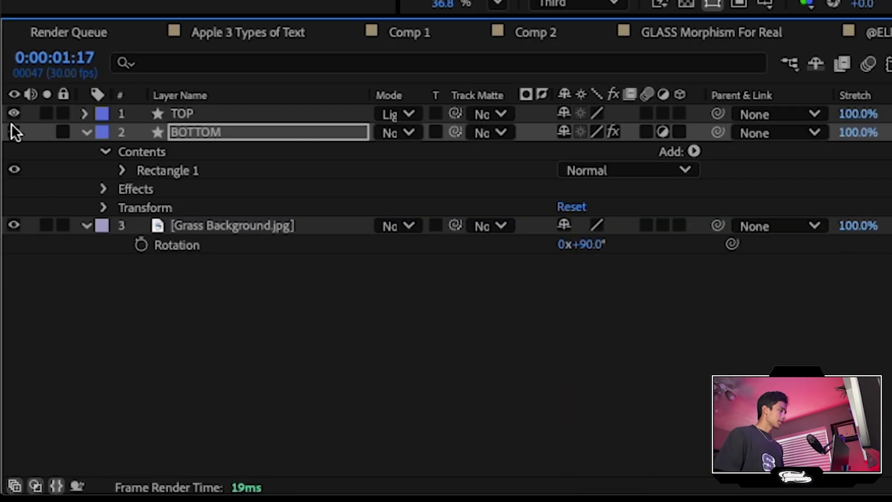
pyautogui.click(13, 113)
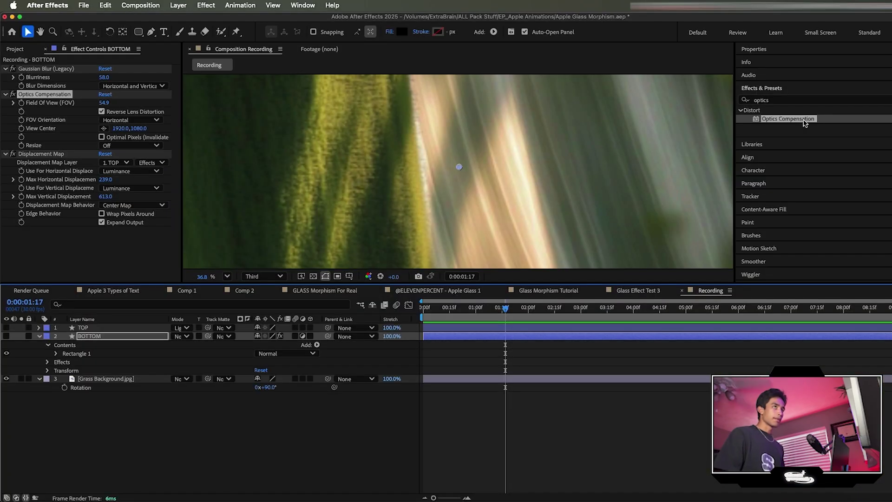
pyautogui.moveTo(805, 122); pyautogui.dragTo(597, 386)
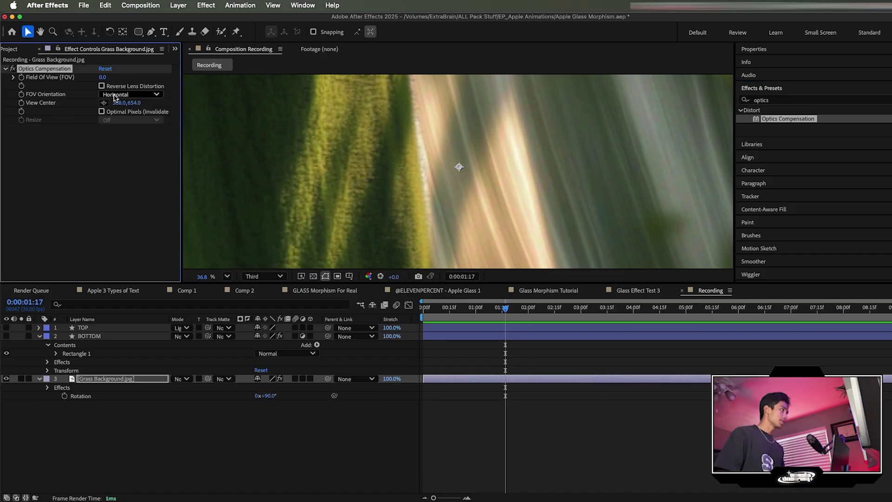
pyautogui.moveTo(103, 77); pyautogui.dragTo(889, 63)
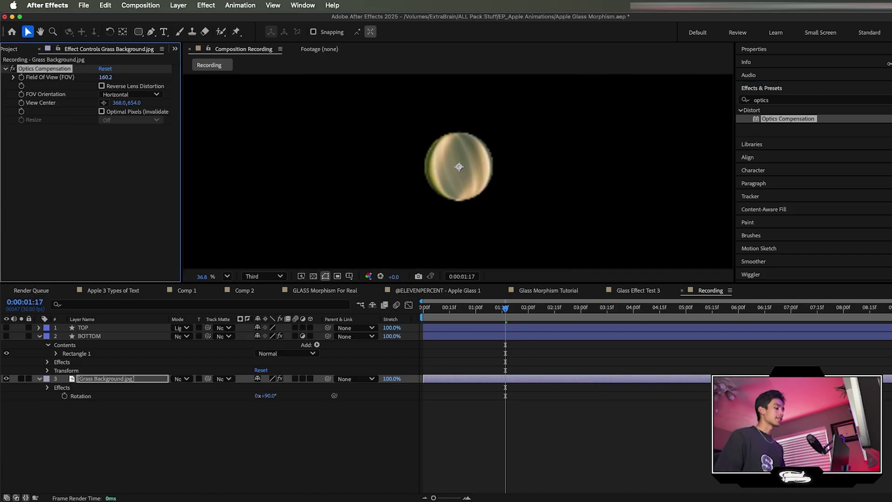
pyautogui.click(101, 86)
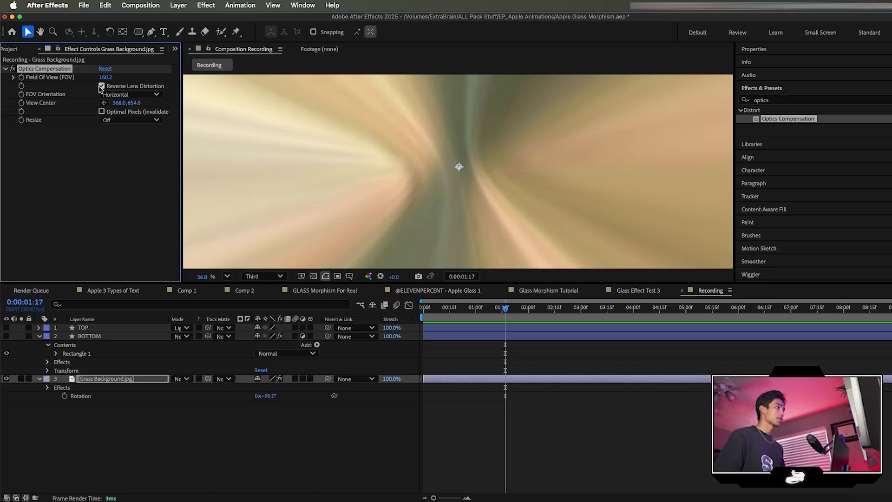
pyautogui.moveTo(105, 77); pyautogui.dragTo(466, 91)
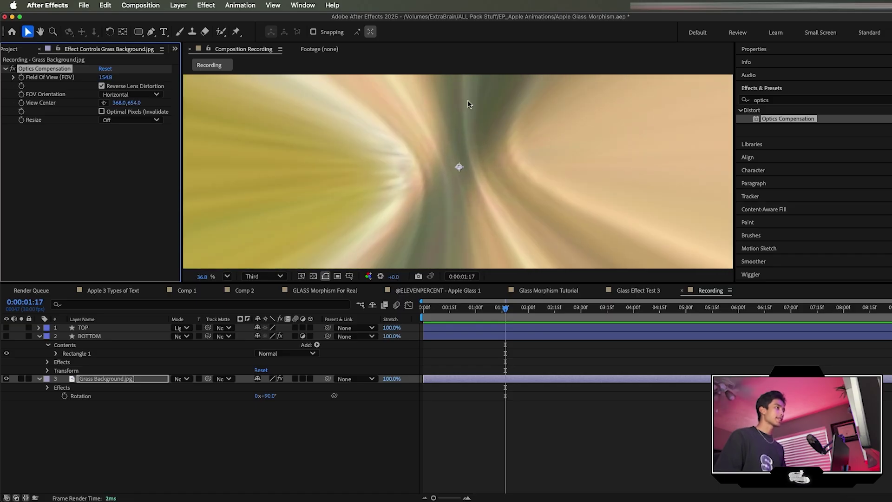
# Undo the Optics Compensation on the grass background and show the TOP and BOTTOM layers again
pyautogui.press('super+z')
pyautogui.press('super+z')
pyautogui.press('super+z')
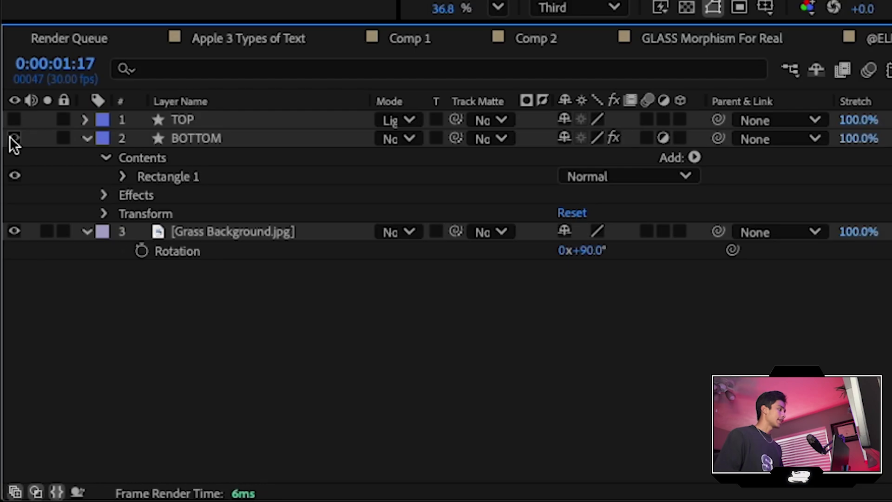
pyautogui.click(6, 335)
pyautogui.click(5, 328)
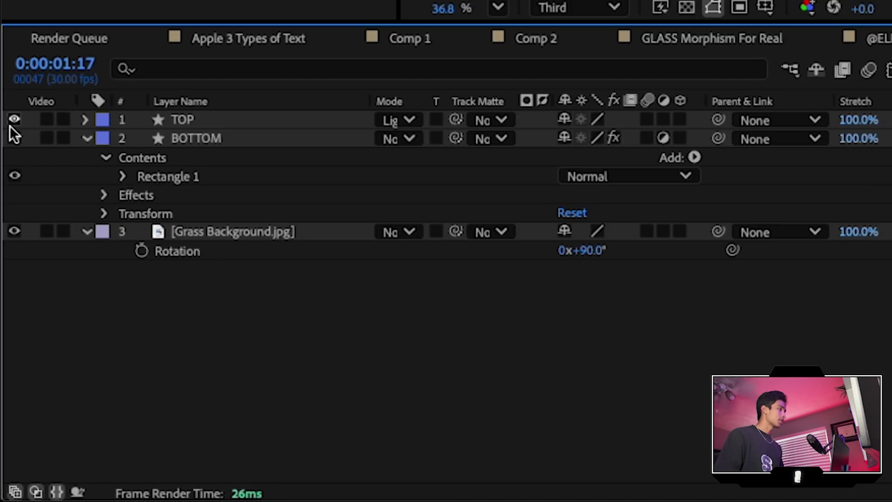
# Set the BOTTOM layer's Optics Compensation field of view to 77.4 and move the current time to 0:00:00:18
pyautogui.click(502, 309)
pyautogui.click(502, 328)
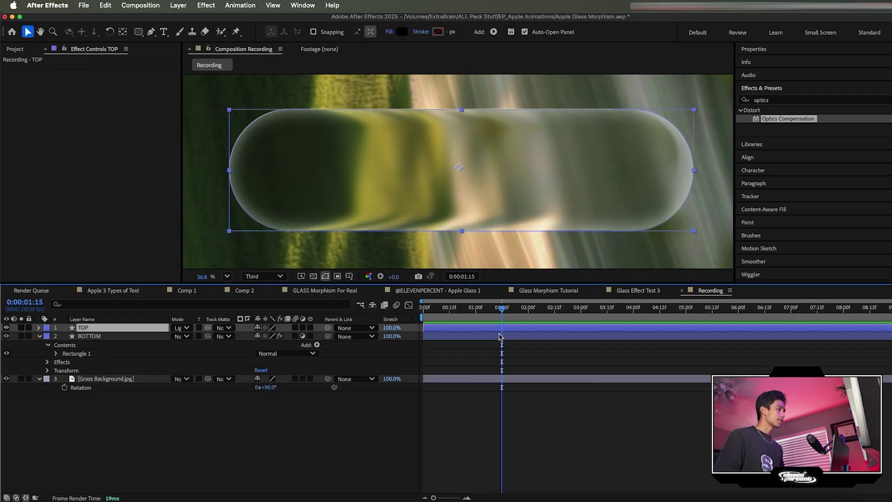
pyautogui.click(502, 337)
pyautogui.moveTo(103, 103); pyautogui.dragTo(575, 329)
pyautogui.click(569, 401)
pyautogui.moveTo(502, 308); pyautogui.dragTo(455, 310)
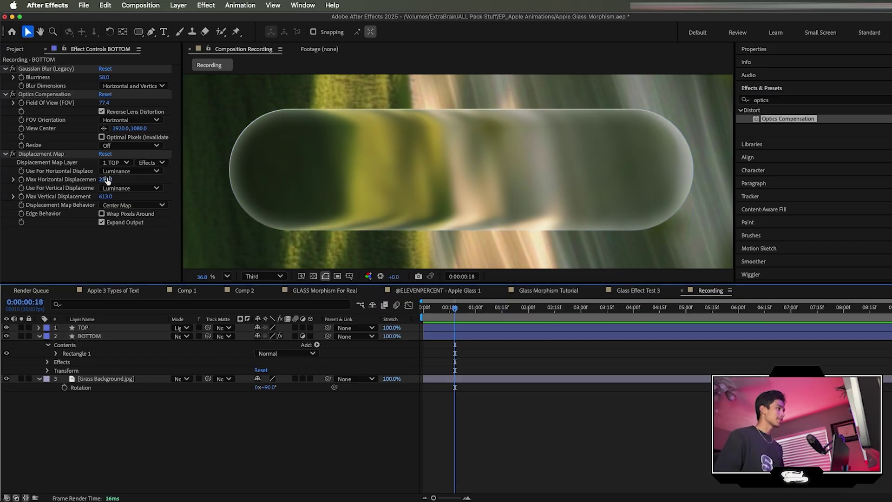
# Lower the BOTTOM layer's max horizontal displacement to 164 and check the whole pill in the composition
pyautogui.moveTo(107, 179); pyautogui.dragTo(76, 171)
pyautogui.click(549, 397)
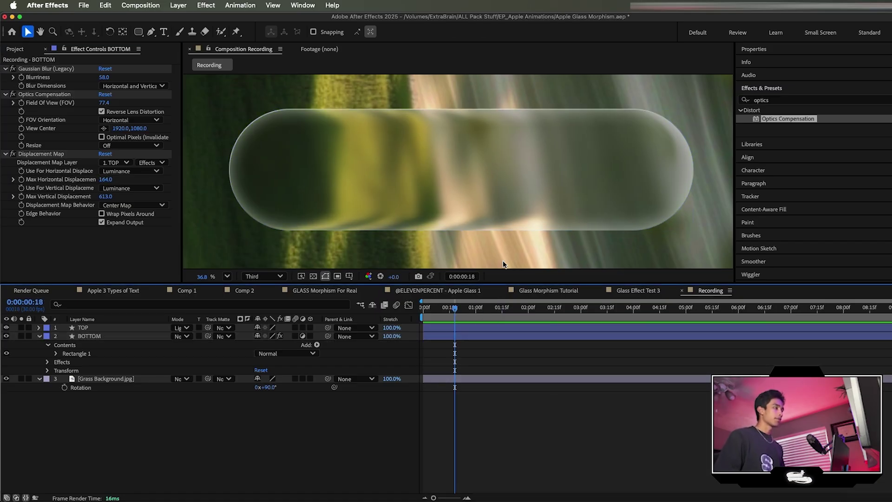
pyautogui.scroll(-3, 500, 262)
pyautogui.scroll(-3, 319, 254)
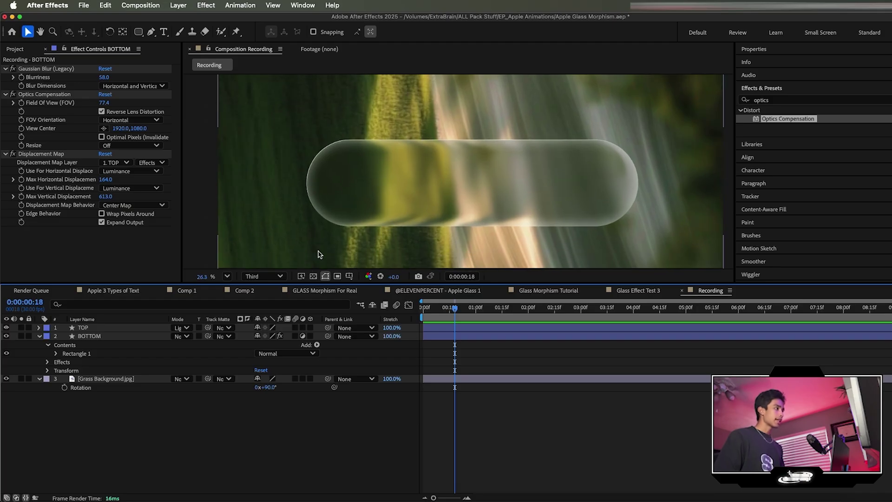
pyautogui.hscroll(3, 318, 254)
pyautogui.click(437, 291)
pyautogui.press('space')
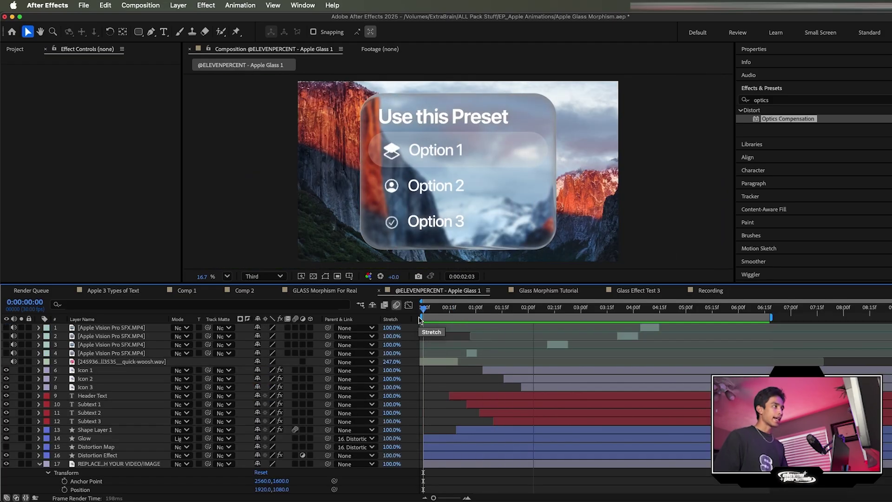
pyautogui.press('space')
pyautogui.press('space')
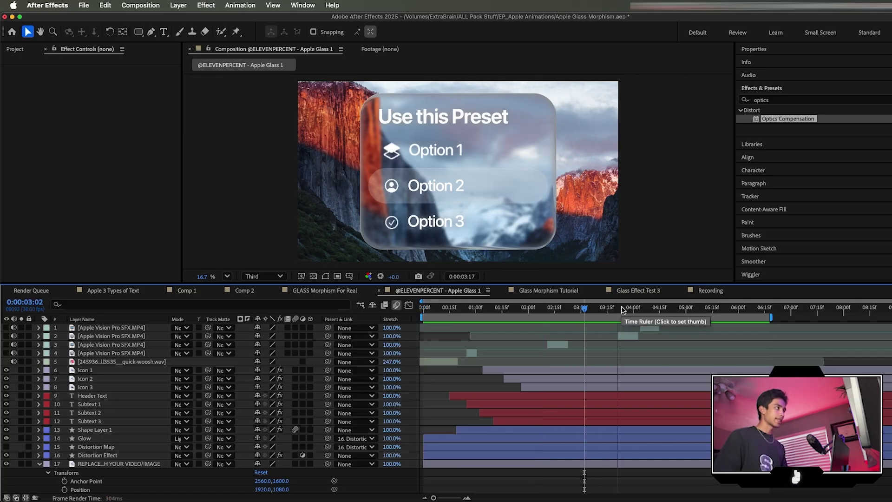
pyautogui.press('space')
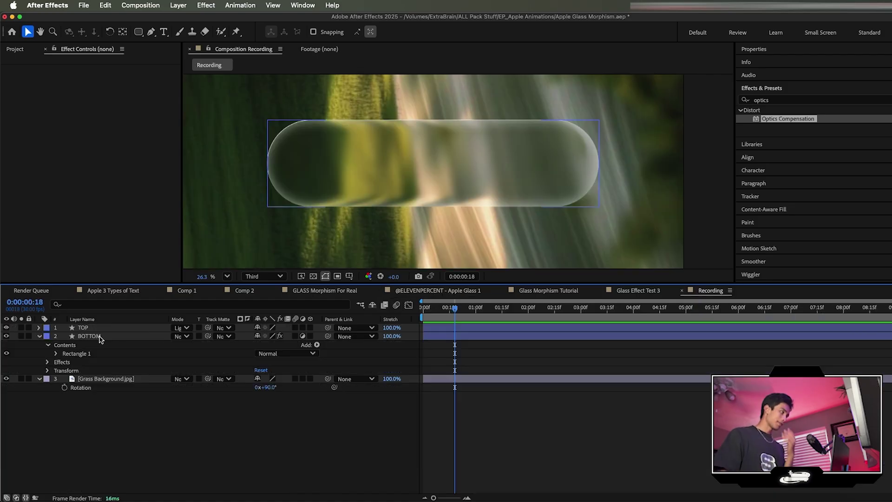
# Reveal the BOTTOM layer's Rectangle Path 1 properties and unlink the width and height of its size
pyautogui.click(89, 336)
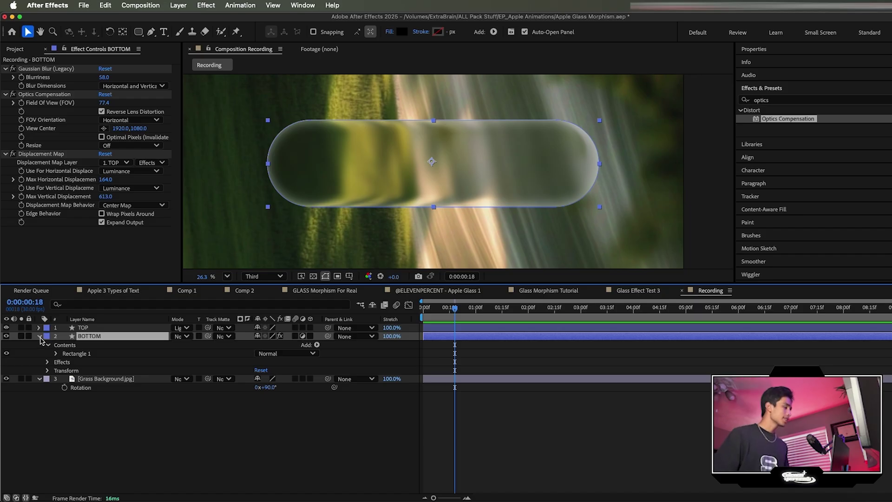
pyautogui.click(39, 337)
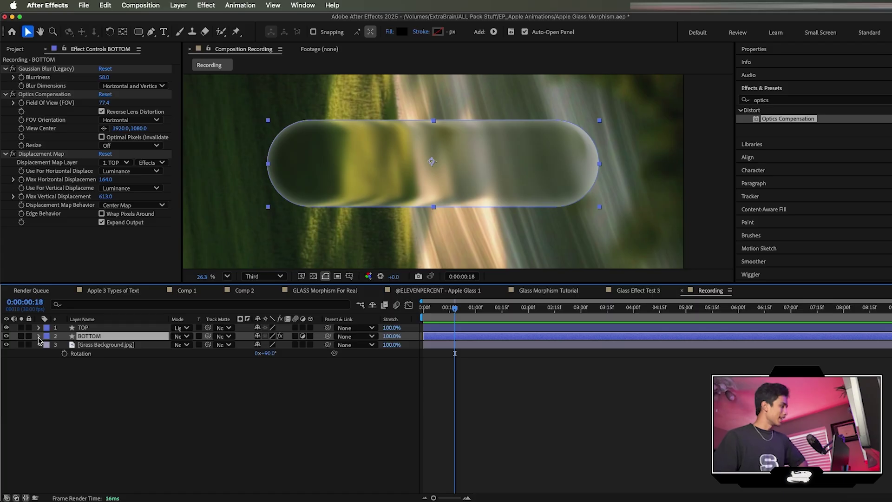
pyautogui.click(39, 337)
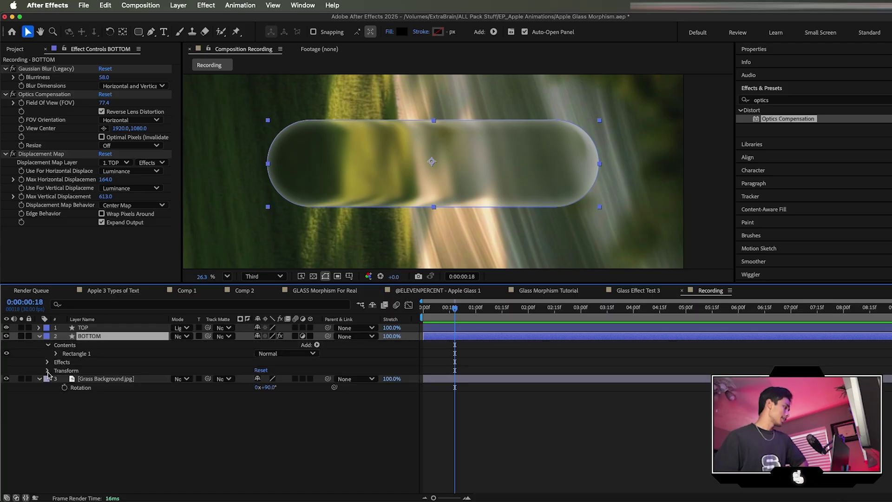
pyautogui.click(39, 336)
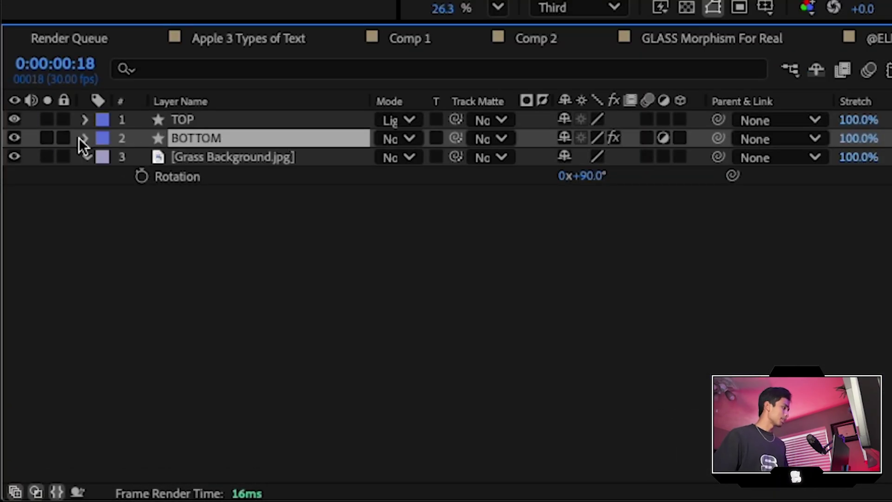
pyautogui.click(39, 336)
pyautogui.click(124, 177)
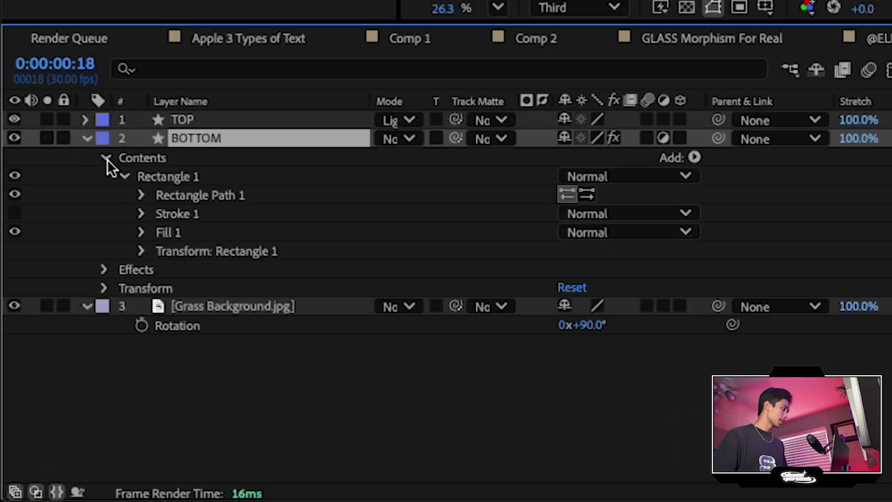
pyautogui.click(142, 194)
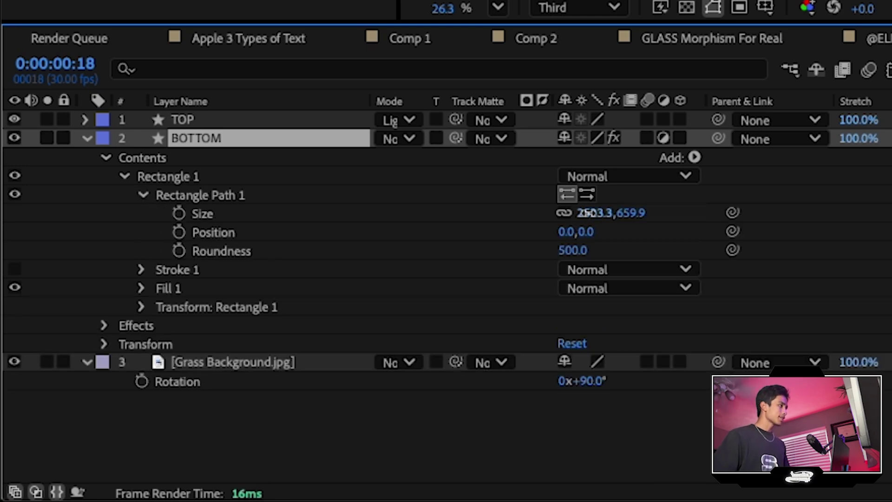
pyautogui.moveTo(586, 212); pyautogui.dragTo(563, 219)
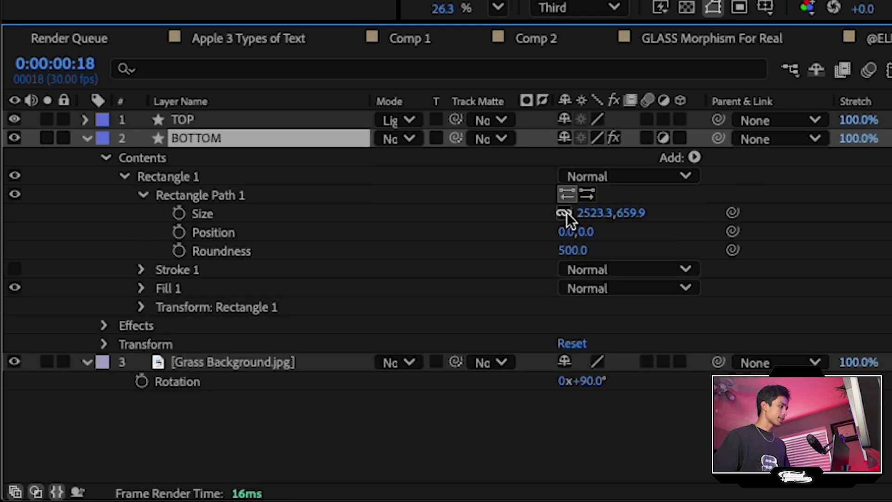
pyautogui.click(565, 212)
# Try resizing the BOTTOM layer's rectangle with its proportions unlinked, and undo the size changes
pyautogui.moveTo(616, 213); pyautogui.dragTo(498, 321)
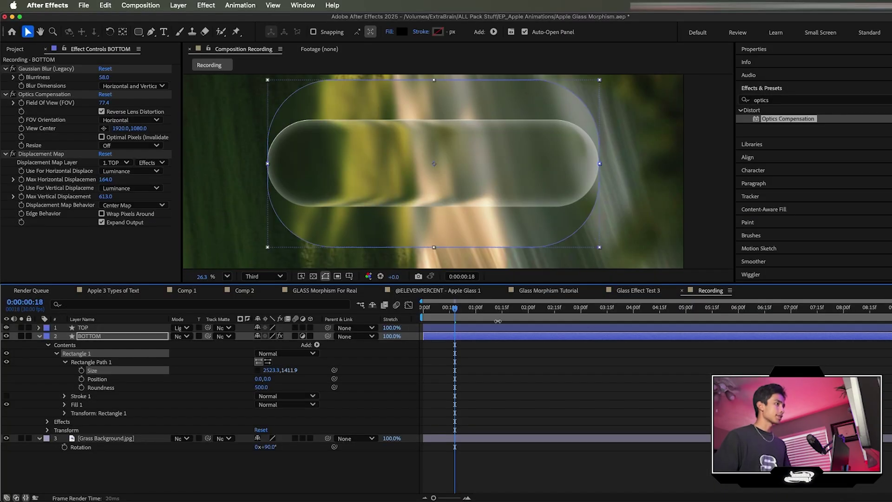
pyautogui.press('super+z')
pyautogui.press('super+z')
pyautogui.press('super+z')
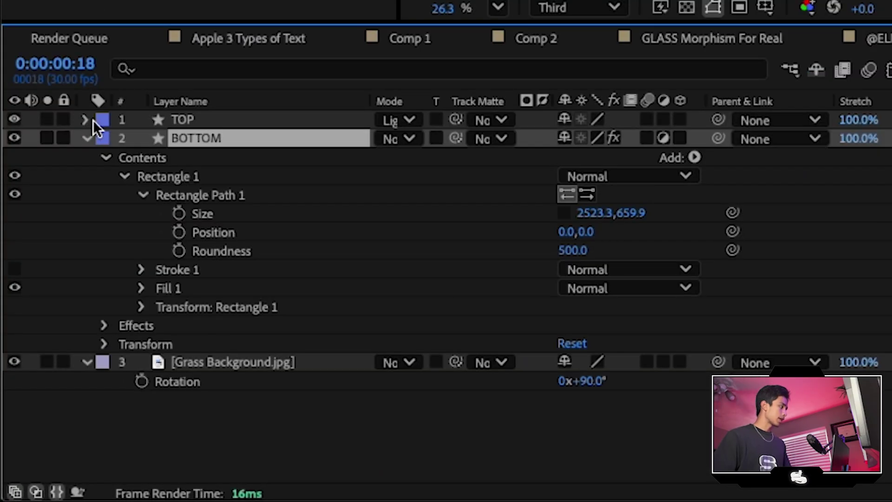
# Link the TOP layer's Rectangle Path 1 size, position and roundness to the matching properties of the BOTTOM layer's rectangle
pyautogui.click(85, 120)
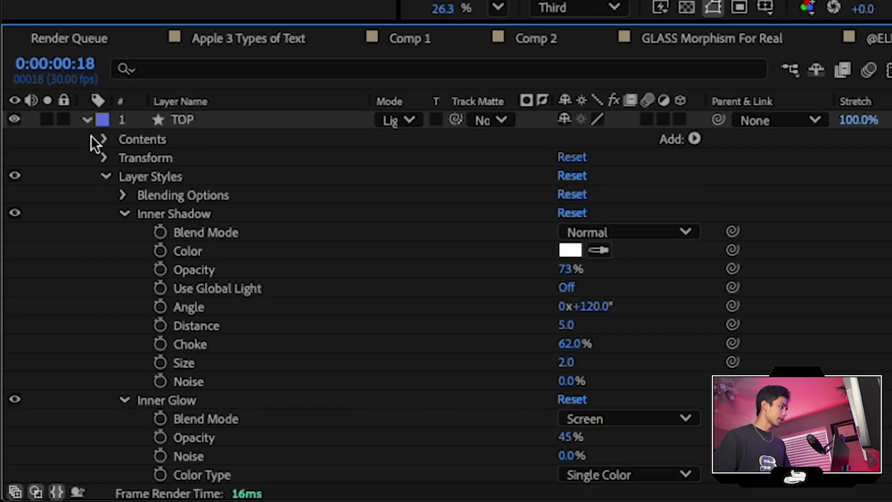
pyautogui.scroll(-1, 97, 146)
pyautogui.click(103, 159)
pyautogui.click(105, 139)
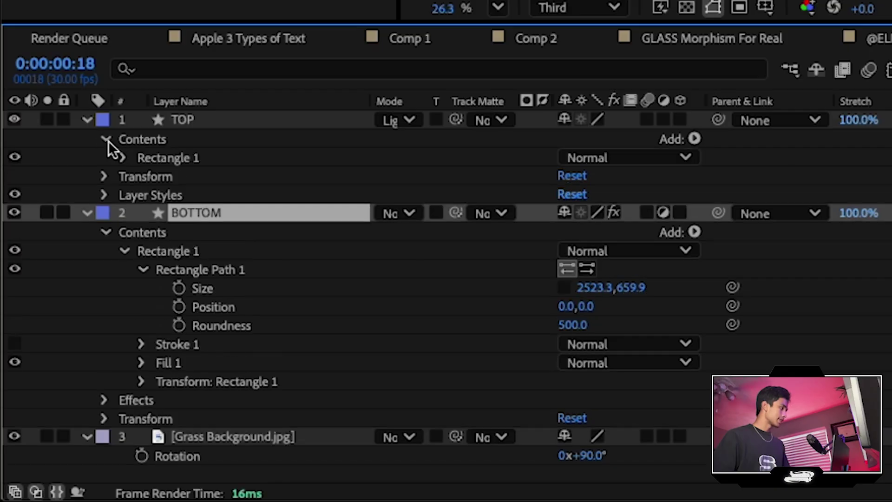
pyautogui.click(123, 158)
pyautogui.click(144, 176)
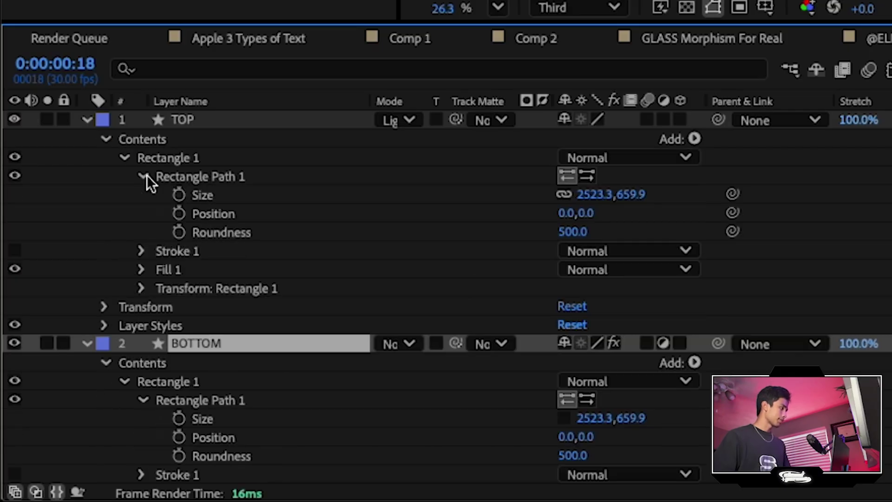
pyautogui.scroll(-3, 254, 228)
pyautogui.moveTo(735, 131); pyautogui.dragTo(210, 352)
pyautogui.moveTo(741, 147); pyautogui.dragTo(258, 374)
pyautogui.moveTo(732, 168); pyautogui.dragTo(285, 394)
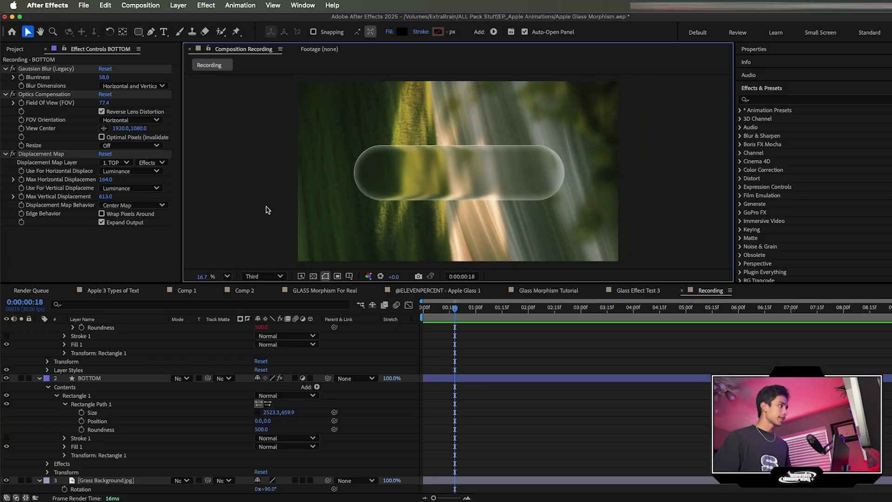
# Increase the height of the BOTTOM layer's rectangle to 1803.9
pyautogui.click(268, 210)
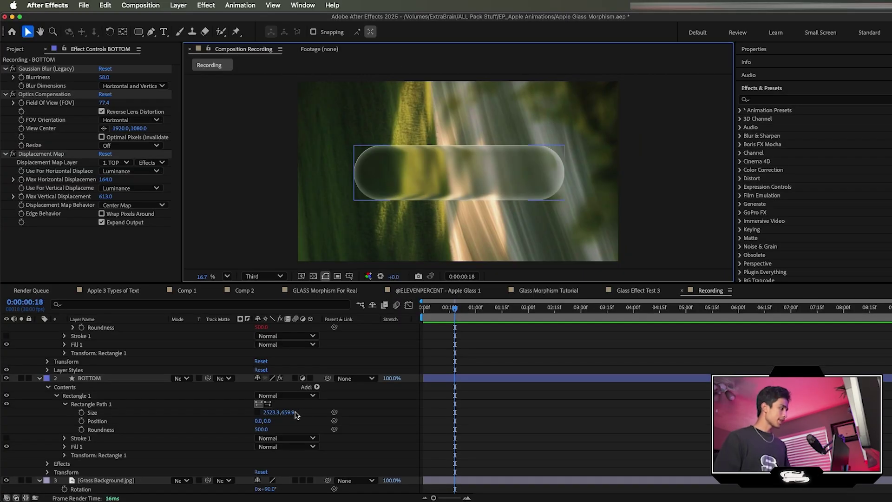
pyautogui.scroll(2, 142, 419)
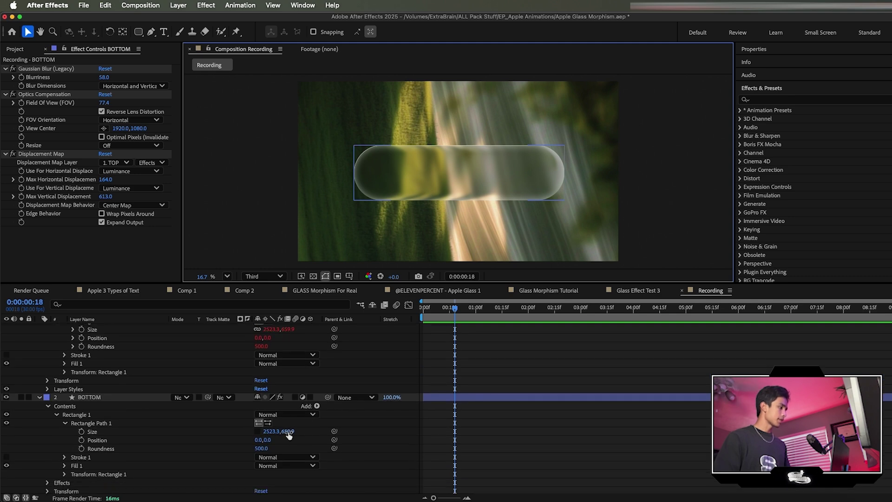
pyautogui.moveTo(288, 434); pyautogui.dragTo(741, 310)
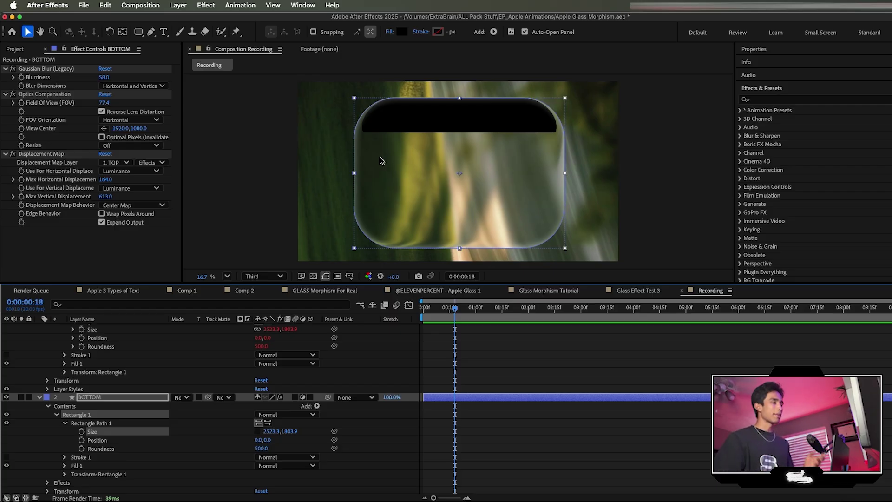
# Add the CC RepeTile effect to the BOTTOM layer between Optics Compensation and Displacement Map, with Unfold tiling
pyautogui.click(772, 96)
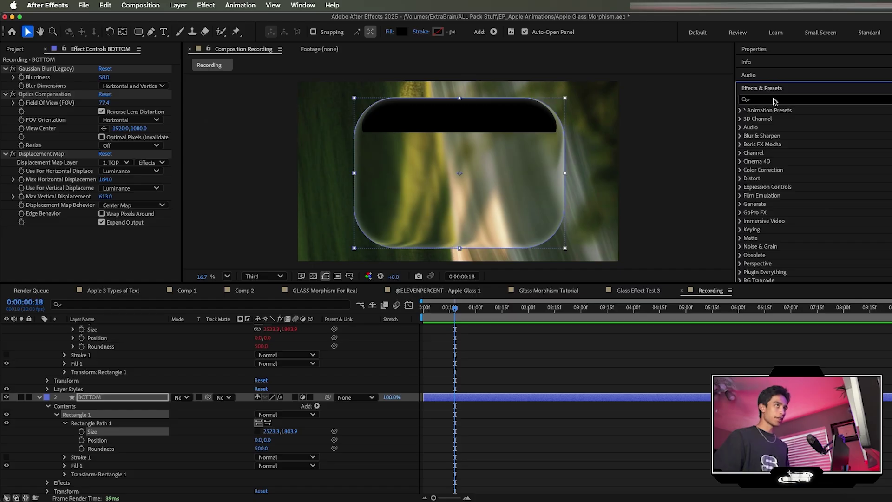
pyautogui.write('rep')
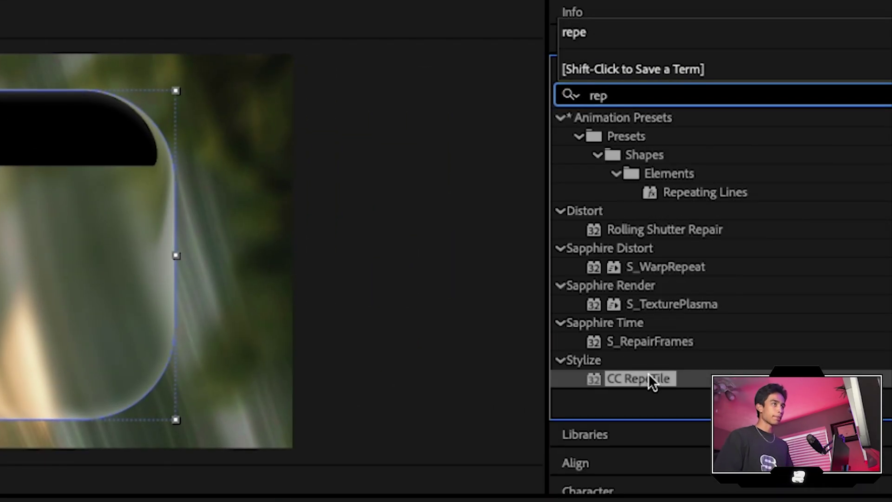
pyautogui.moveTo(648, 378); pyautogui.dragTo(91, 295)
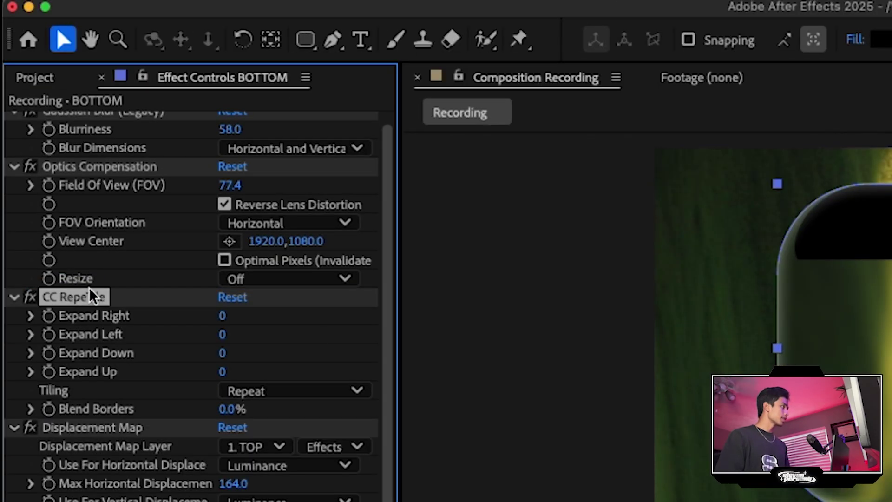
pyautogui.click(293, 388)
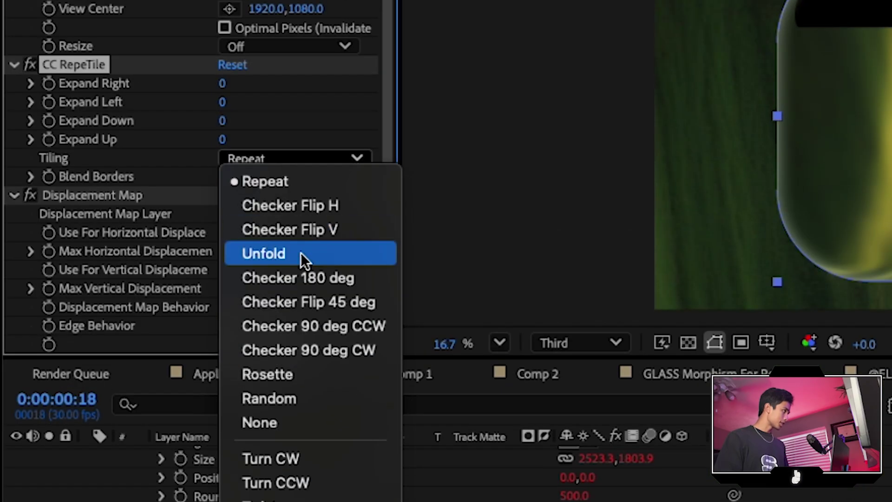
pyautogui.click(302, 485)
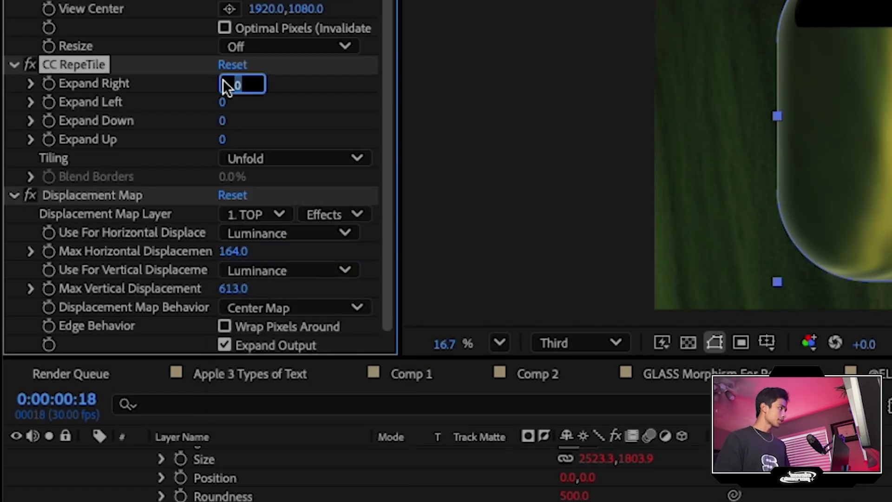
# Set CC RepeTile's expansion on the BOTTOM layer to 3000 for right, left, down and up
pyautogui.write('3000')
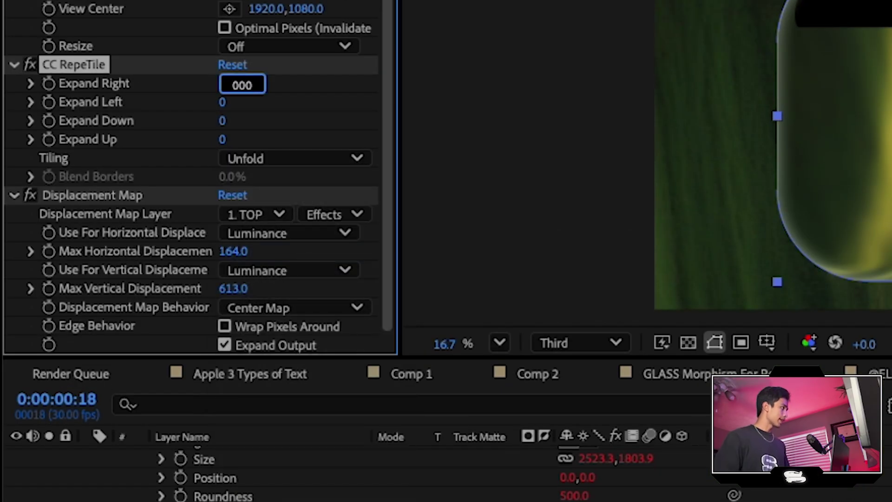
pyautogui.click(273, 80)
pyautogui.click(241, 84)
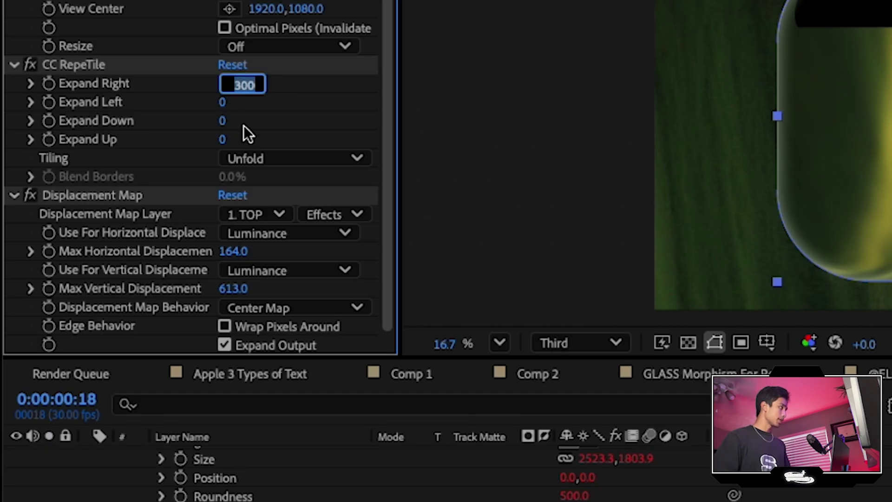
pyautogui.write('3000')
pyautogui.press('Tab')
pyautogui.write('3000')
pyautogui.press('Tab')
pyautogui.write('3000')
pyautogui.press('Return')
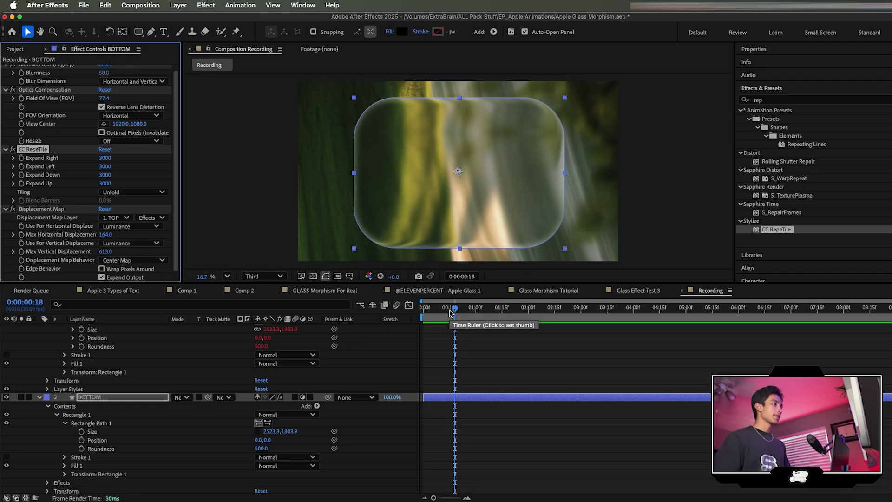
# Set the BOTTOM layer's max horizontal displacement to 951, max vertical displacement to 552 and Gaussian blurriness to 43.1
pyautogui.moveTo(454, 311)
pyautogui.mouseDown()
pyautogui.moveTo(424, 310)
pyautogui.moveTo(450, 316)
pyautogui.mouseUp()
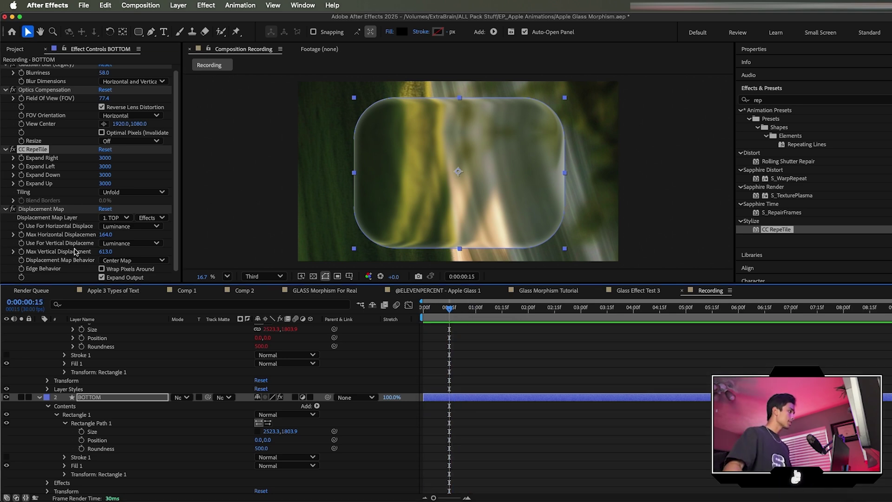
pyautogui.moveTo(106, 235); pyautogui.dragTo(465, 149)
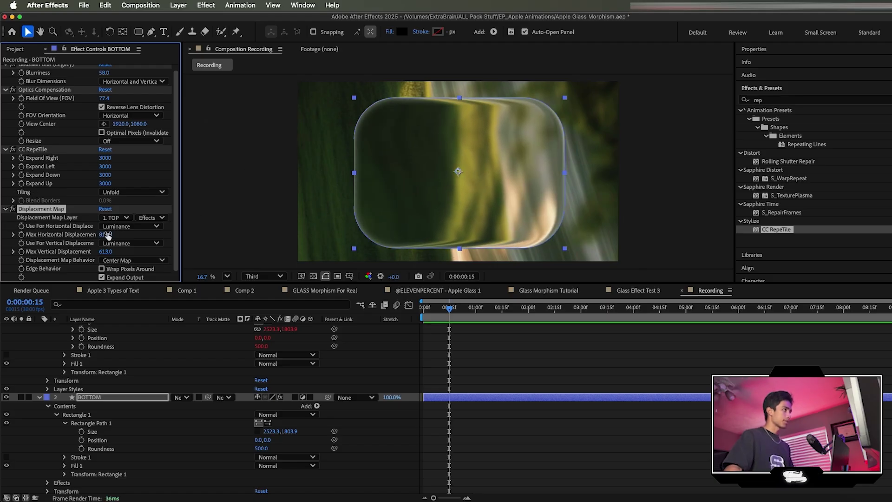
pyautogui.moveTo(107, 236); pyautogui.dragTo(66, 251)
pyautogui.click(244, 161)
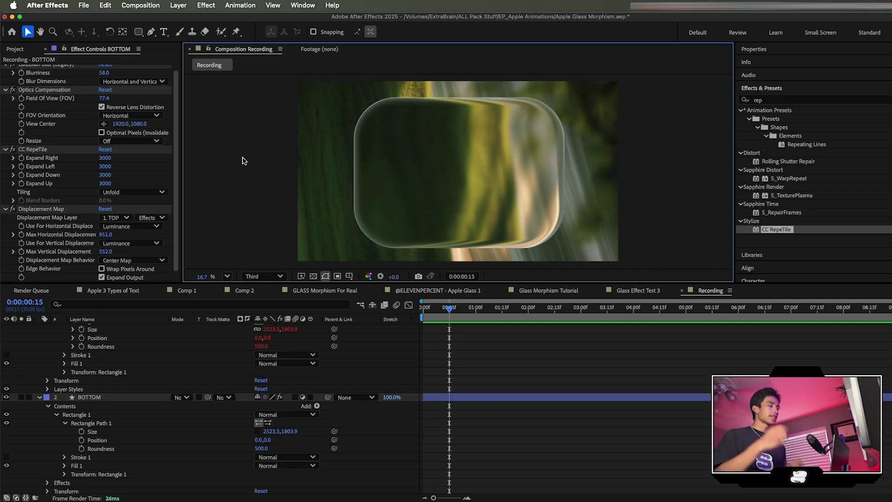
pyautogui.scroll(1, 64, 149)
pyautogui.moveTo(107, 77); pyautogui.dragTo(794, 104)
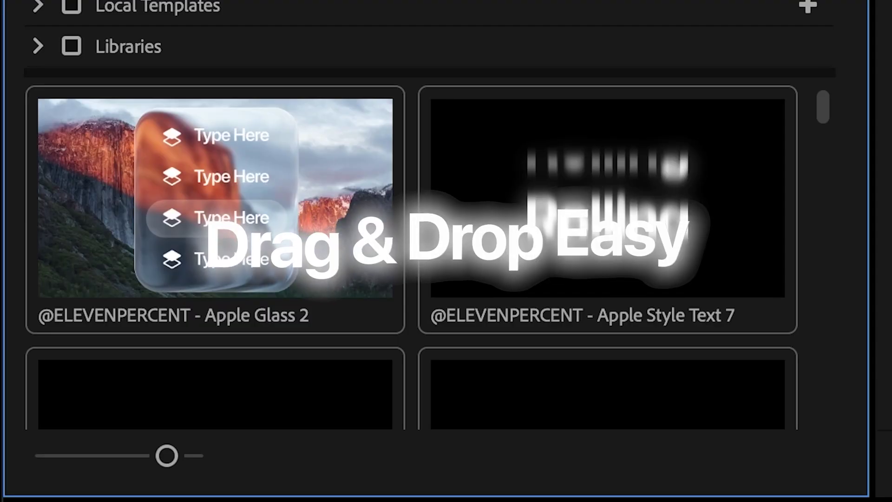
pyautogui.moveTo(219, 199); pyautogui.dragTo(477, 501)
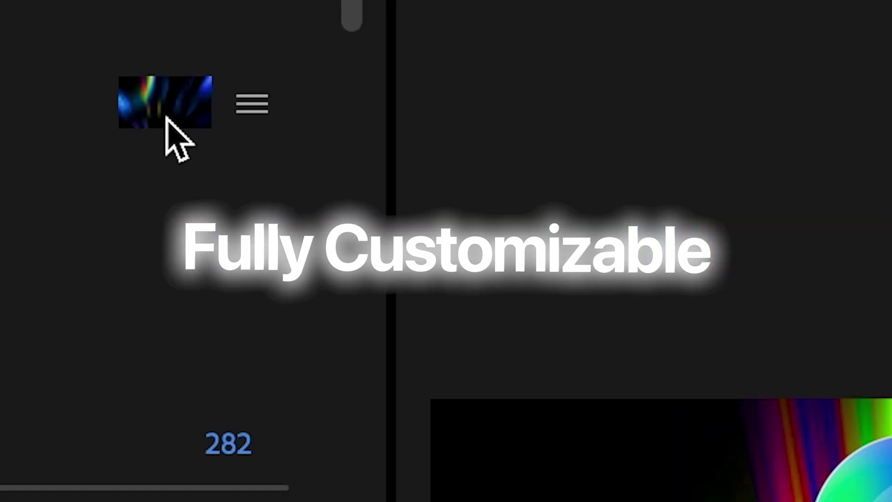
pyautogui.click(252, 104)
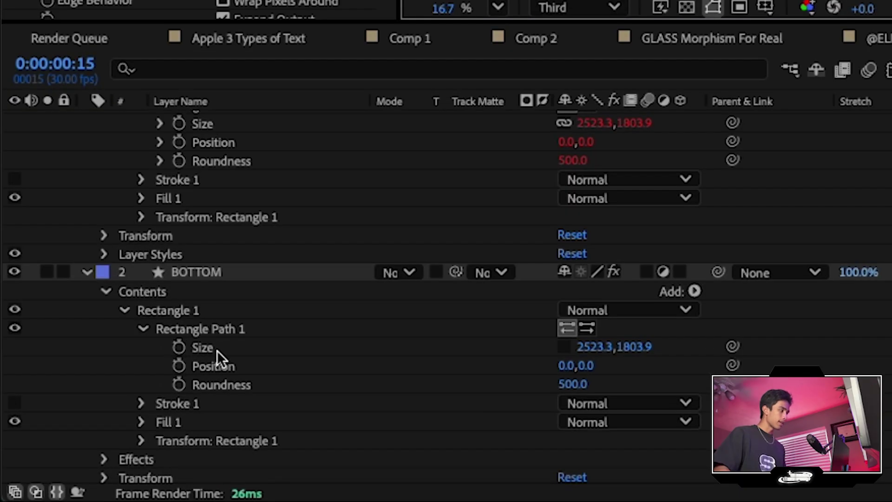
# In After Effects, add a keyframe for the BOTTOM rectangle's size at about 0:00:01:00
pyautogui.click(215, 351)
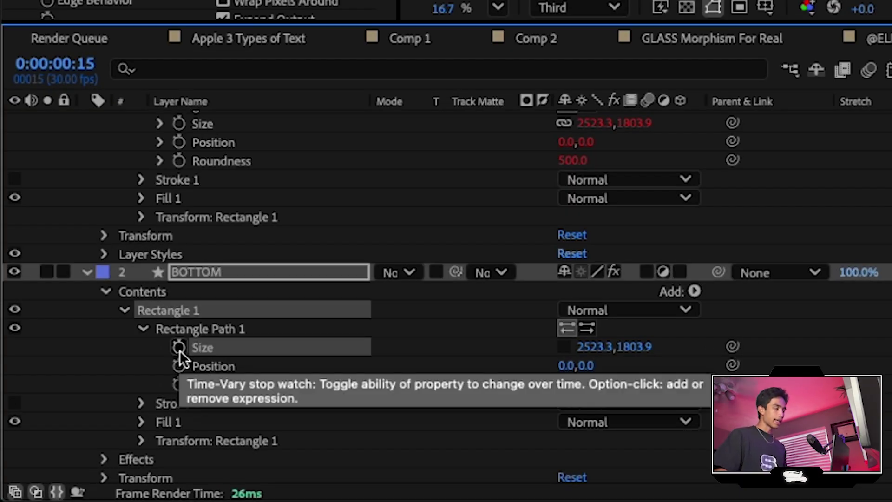
pyautogui.moveTo(454, 78); pyautogui.dragTo(507, 78)
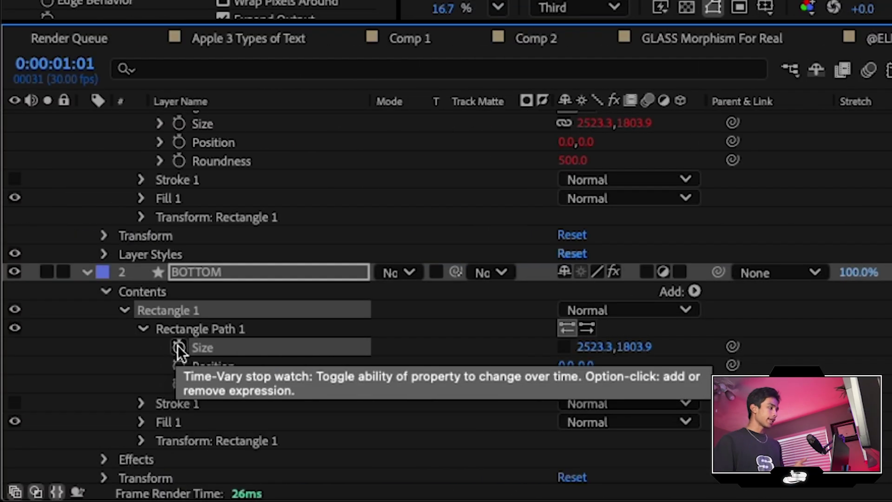
pyautogui.click(179, 347)
# Move the current time to 0:00:00:13 and keyframe the BOTTOM rectangle's width at 0
pyautogui.moveTo(891, 78); pyautogui.dragTo(838, 78)
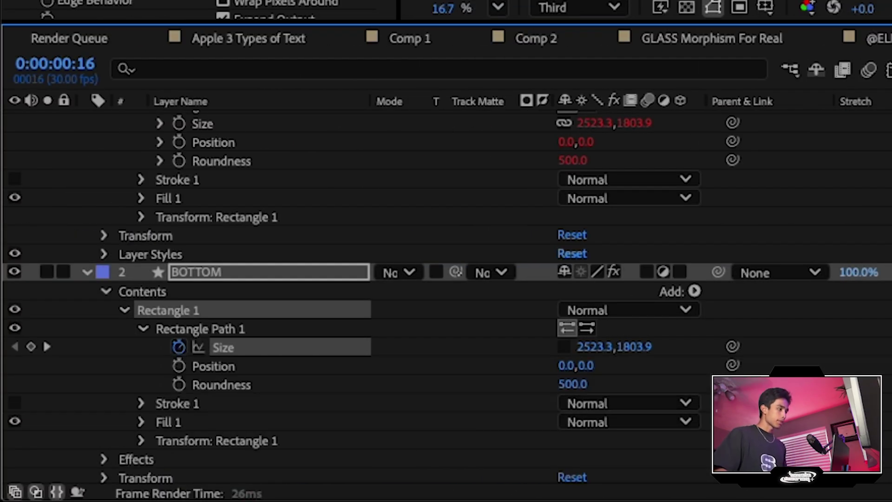
pyautogui.click(608, 349)
pyautogui.write('0')
pyautogui.press('Return')
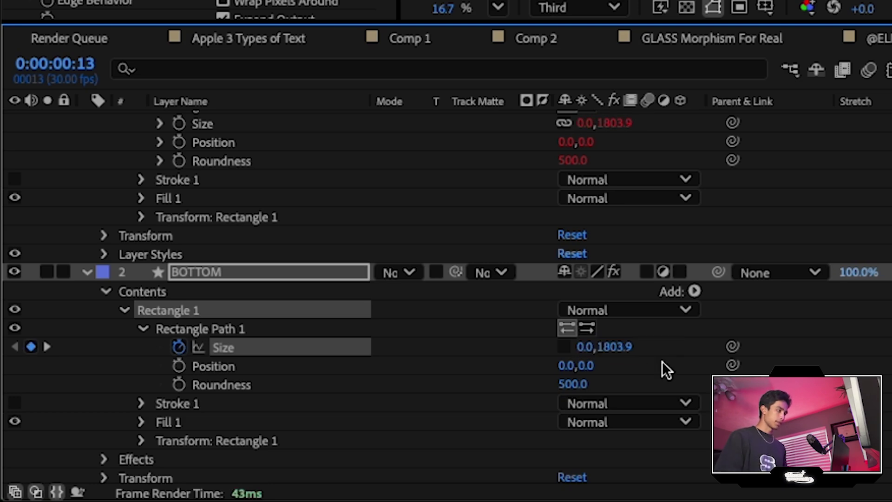
# Try a height of 0 for the BOTTOM rectangle at the first size keyframe, and undo it
pyautogui.click(620, 347)
pyautogui.write('0')
pyautogui.press('Return')
pyautogui.press('super+z')
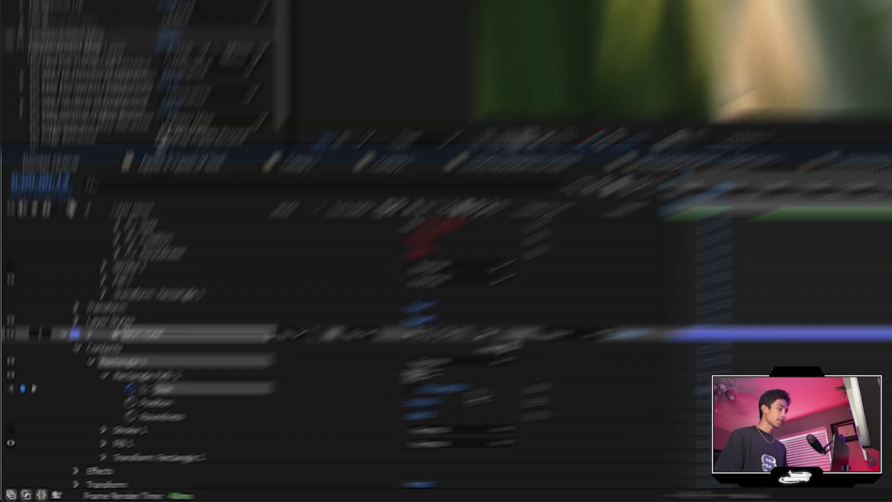
# Play back the glass shape's width animation in the Recording composition
pyautogui.press('space')
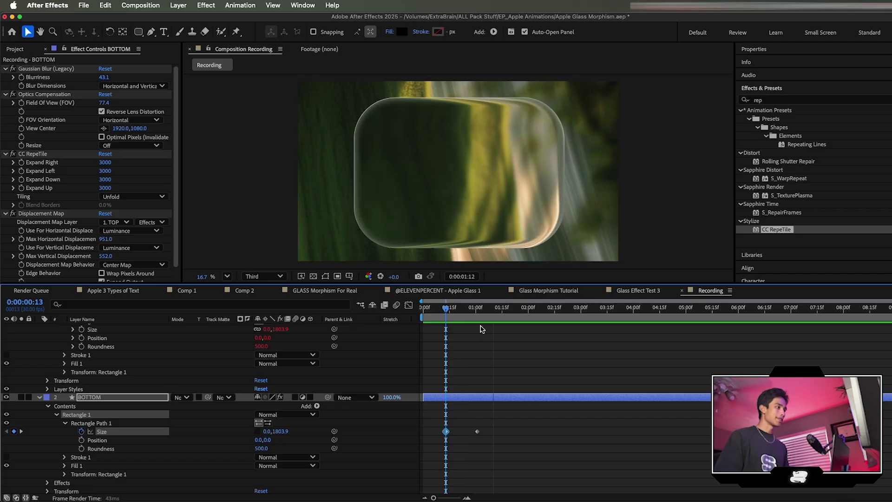
pyautogui.press('space')
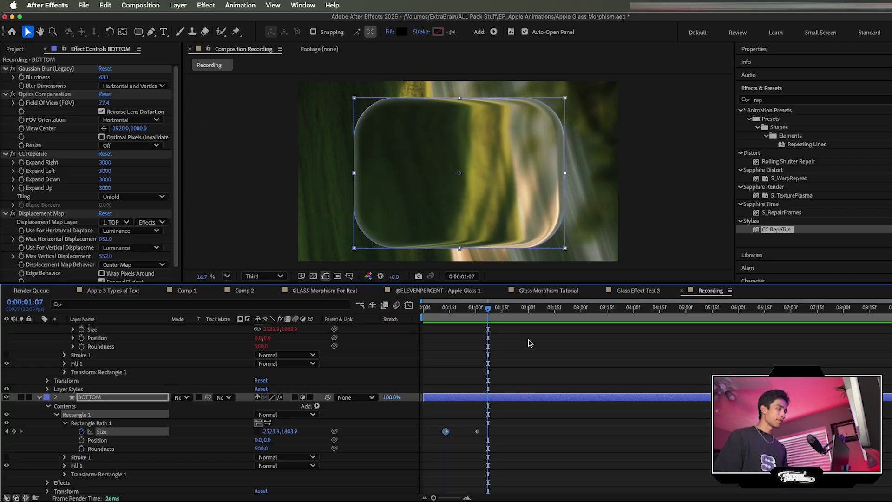
# Return to the start of the Recording composition and play back the glass shape's width animation
pyautogui.moveTo(486, 313); pyautogui.dragTo(446, 313)
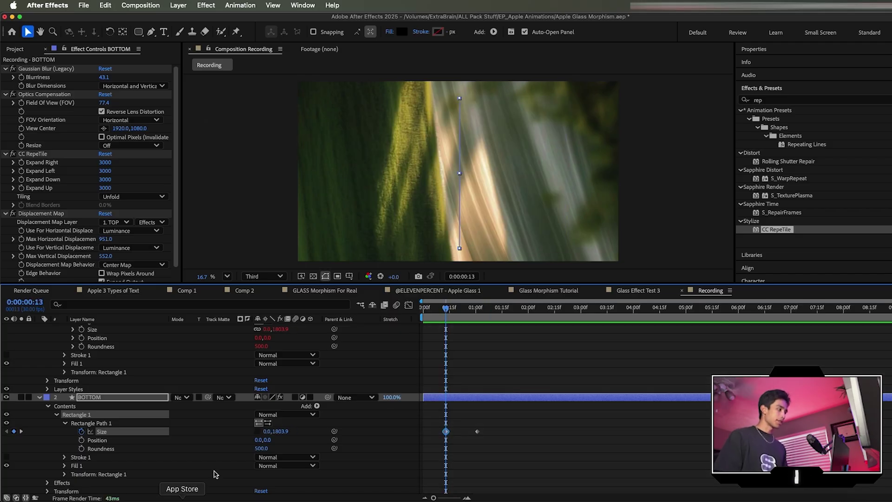
pyautogui.moveTo(446, 313); pyautogui.dragTo(423, 314)
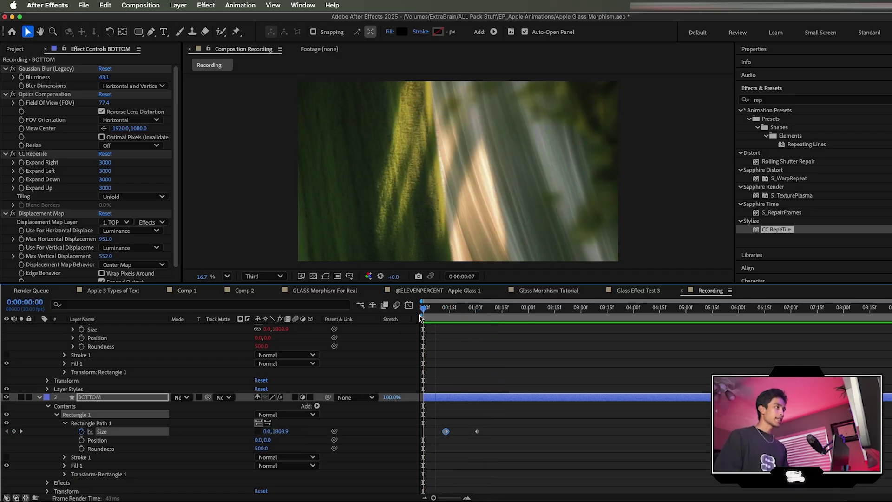
pyautogui.press('space')
pyautogui.press('space')
# Move the BOTTOM rectangle's second size keyframe to 0:00:00:28 and shape its width curve in the Graph Editor into a fast start with a long ease-out
pyautogui.moveTo(477, 431); pyautogui.dragTo(473, 432)
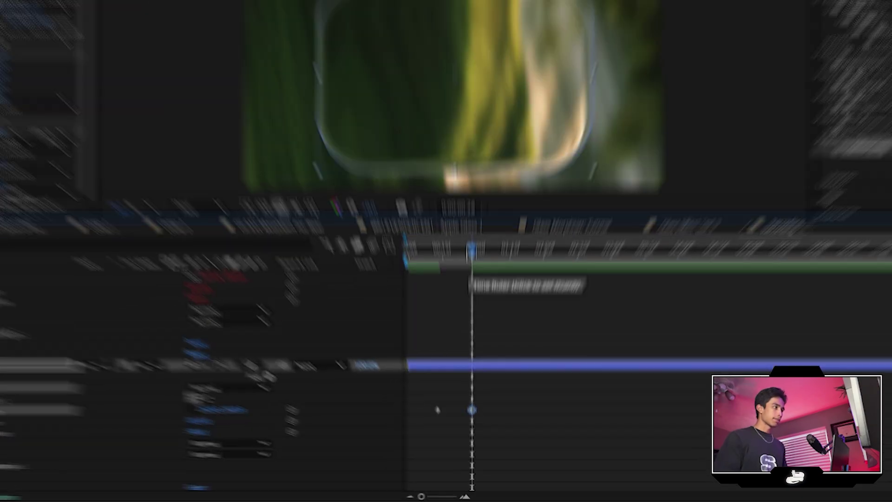
pyautogui.moveTo(473, 308); pyautogui.dragTo(468, 308)
pyautogui.moveTo(500, 425); pyautogui.dragTo(441, 433)
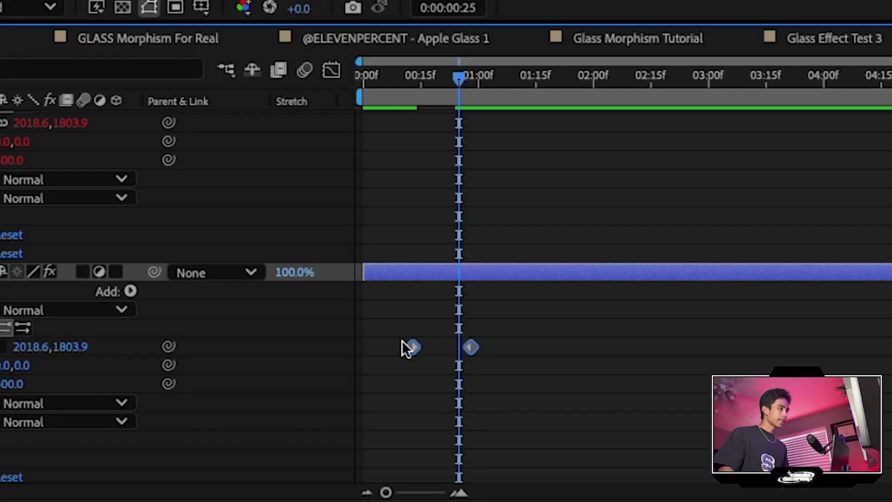
pyautogui.click(331, 70)
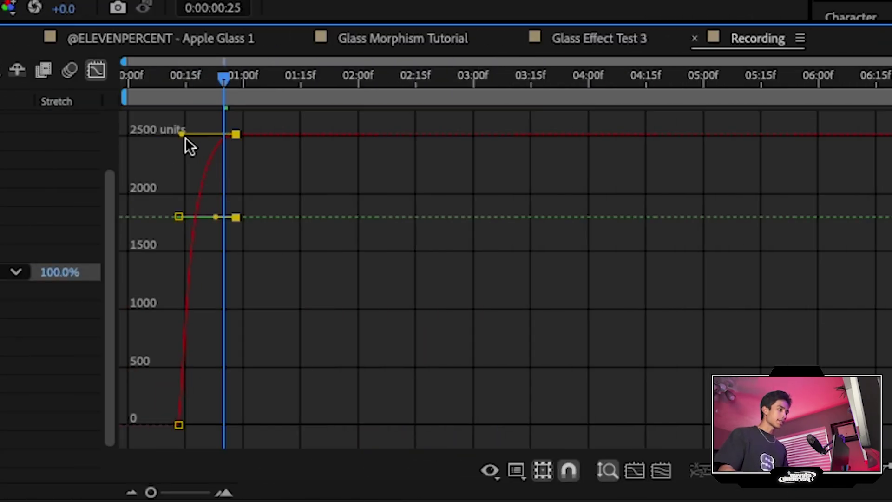
pyautogui.moveTo(209, 85); pyautogui.dragTo(173, 91)
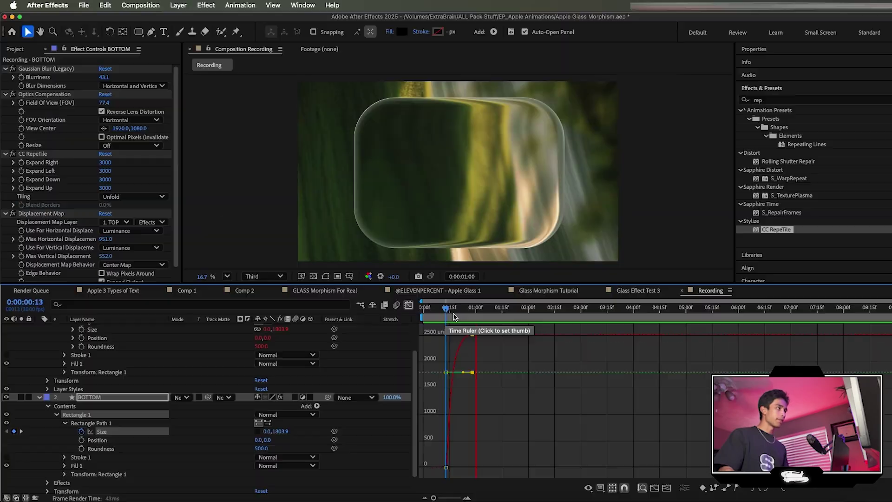
# Preview the eased width animation, close the Graph Editor and replay it from the first frame
pyautogui.moveTo(454, 317); pyautogui.dragTo(433, 321)
pyautogui.press('space')
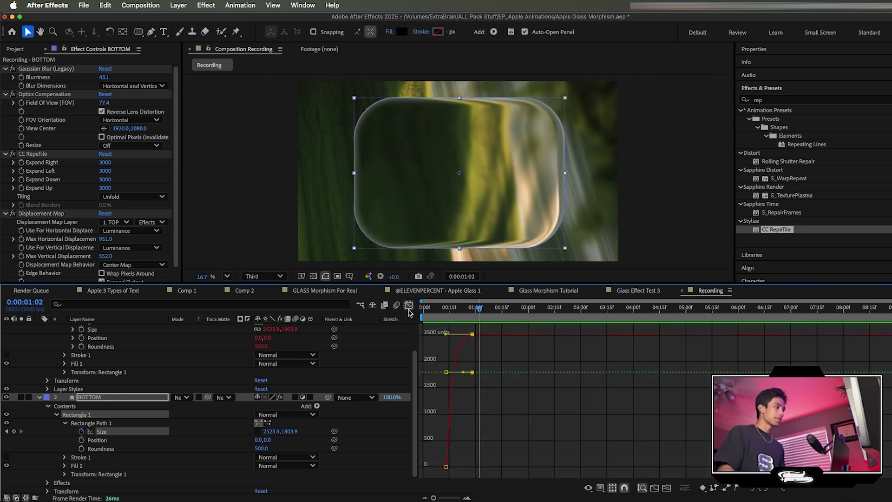
pyautogui.click(408, 305)
pyautogui.press('Home')
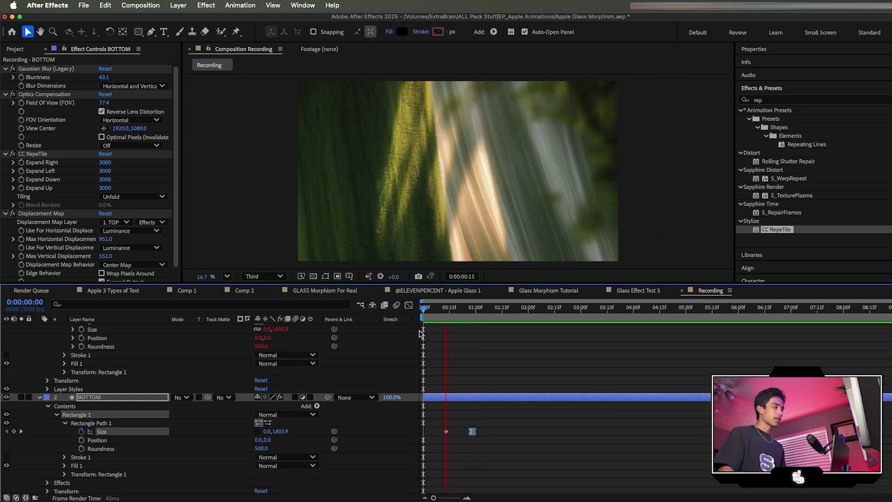
pyautogui.press('space')
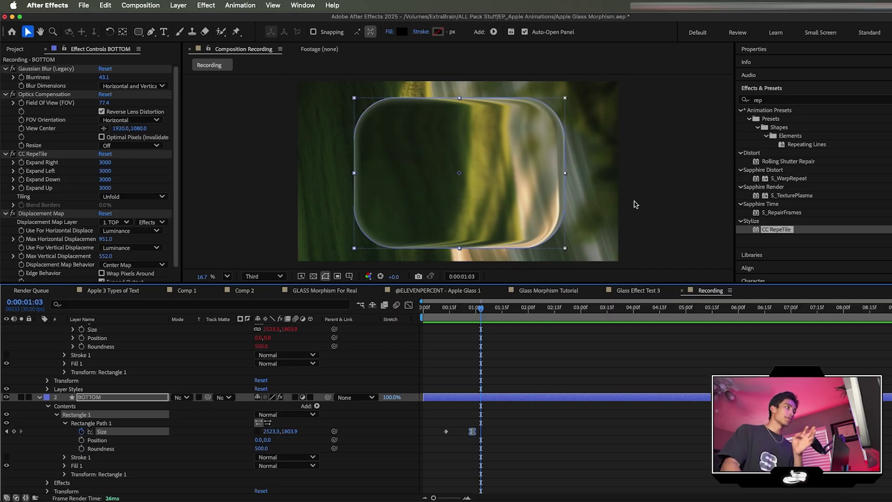
# Reduce the BOTTOM rectangle's roundness to 282 and deselect the layer
pyautogui.scroll(1, 132, 358)
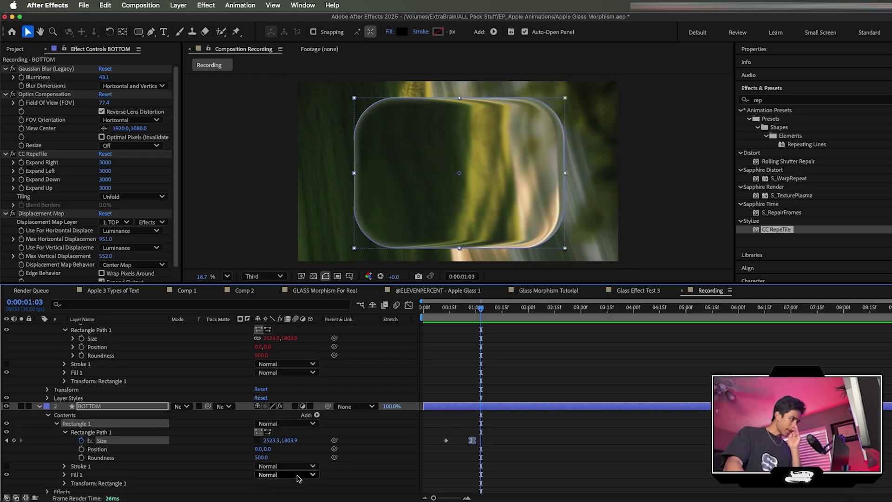
pyautogui.moveTo(261, 457); pyautogui.dragTo(160, 465)
pyautogui.click(530, 343)
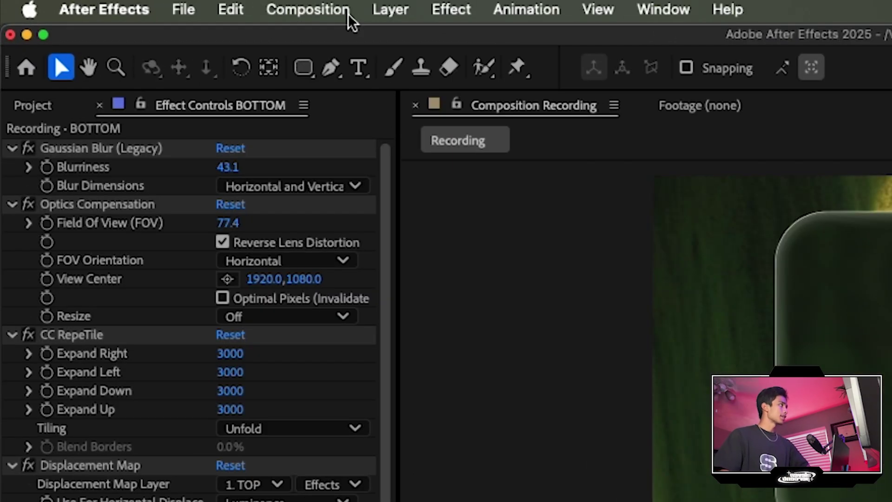
# Draw a rounded rectangle about 2224 px wide and 410 px high across the glass card's upper part, and label its new layer red
pyautogui.click(303, 68)
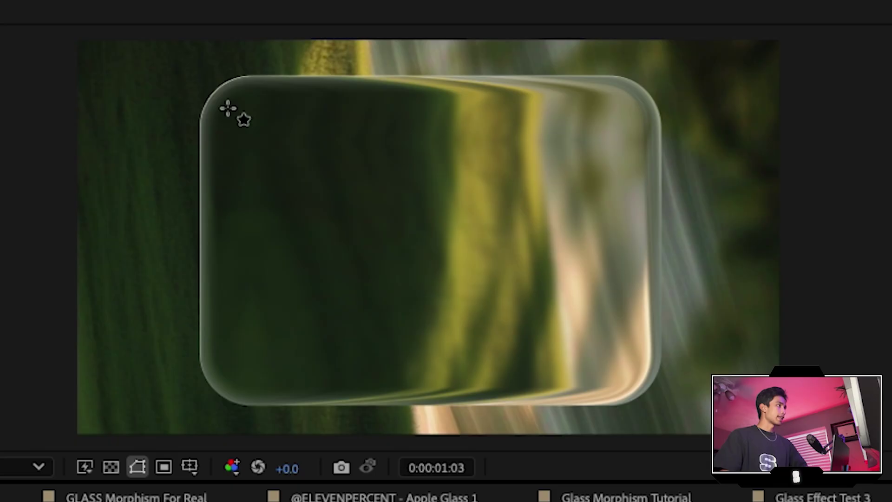
pyautogui.moveTo(227, 108); pyautogui.dragTo(635, 182)
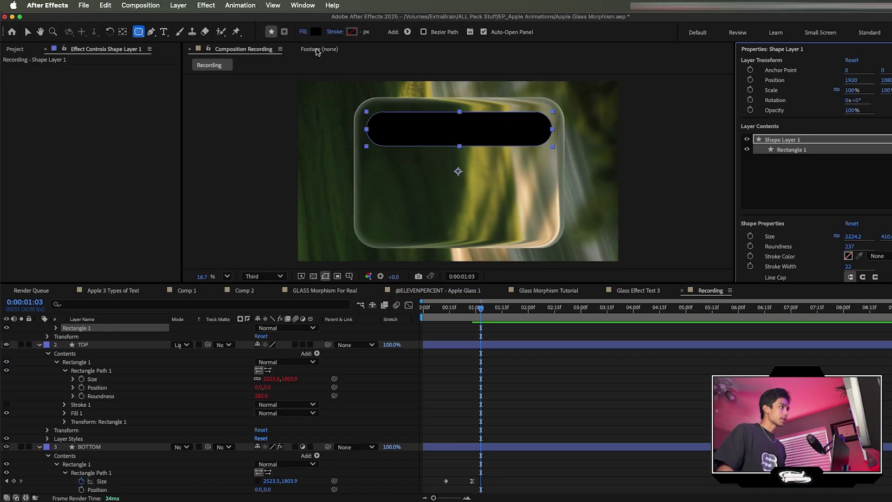
pyautogui.scroll(1, 95, 334)
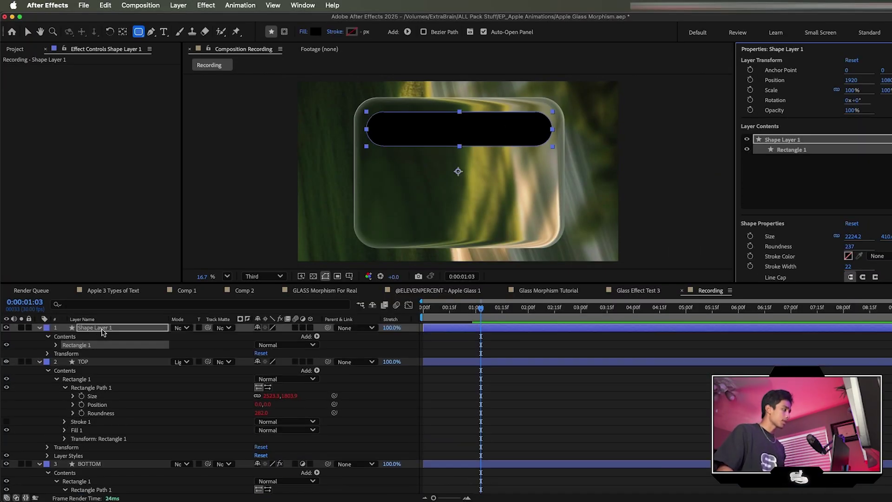
pyautogui.rightClick(102, 329)
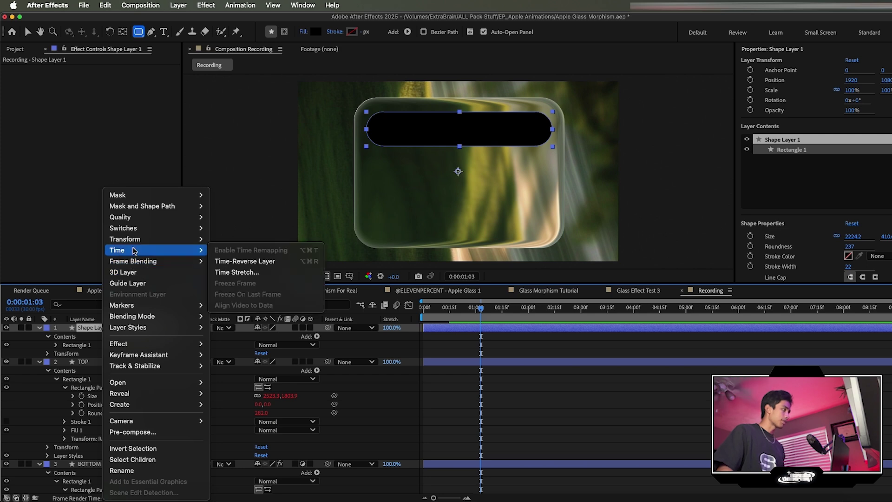
pyautogui.click(47, 328)
pyautogui.click(60, 300)
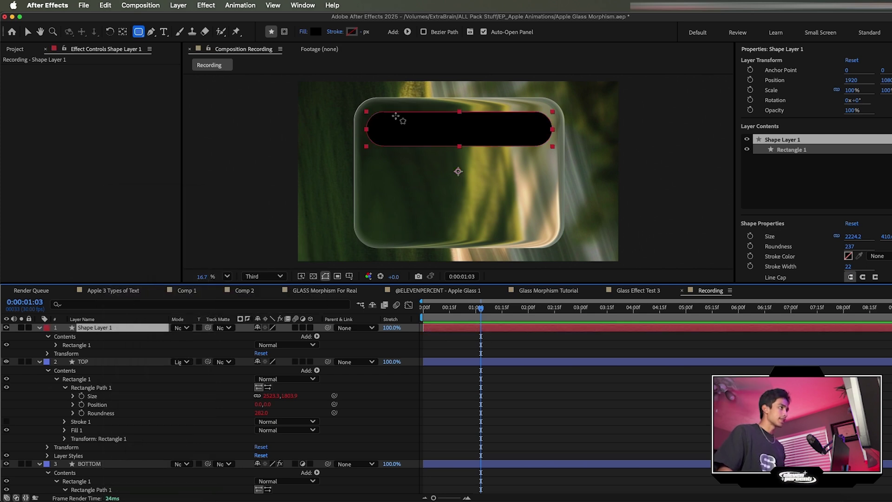
# Add an Inner Glow layer style to Shape Layer 1, with a white color and Normal blend mode
pyautogui.rightClick(136, 323)
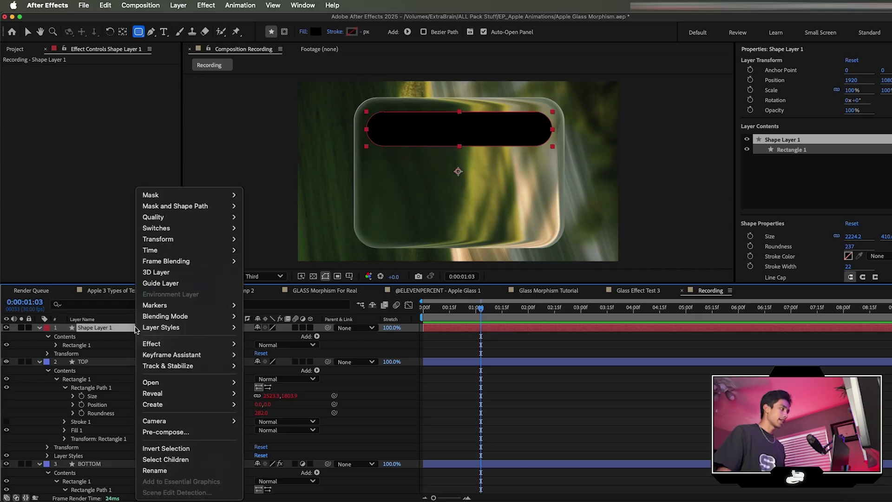
pyautogui.moveTo(138, 328)
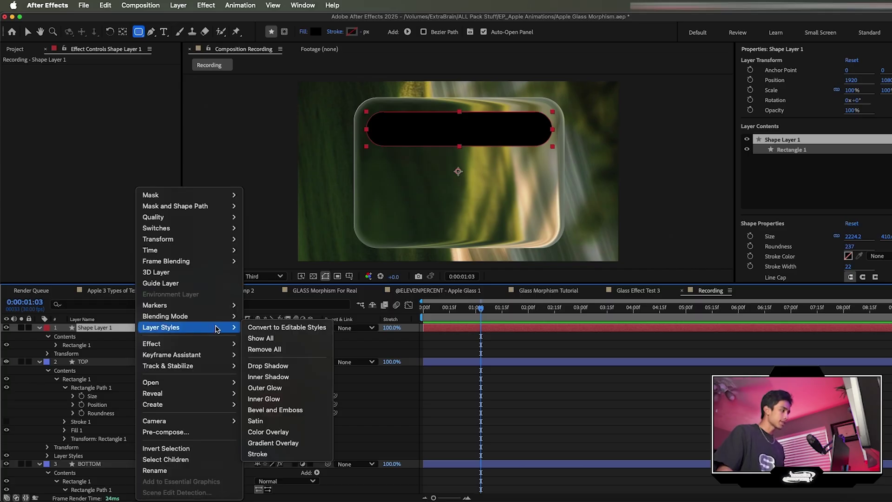
pyautogui.click(293, 399)
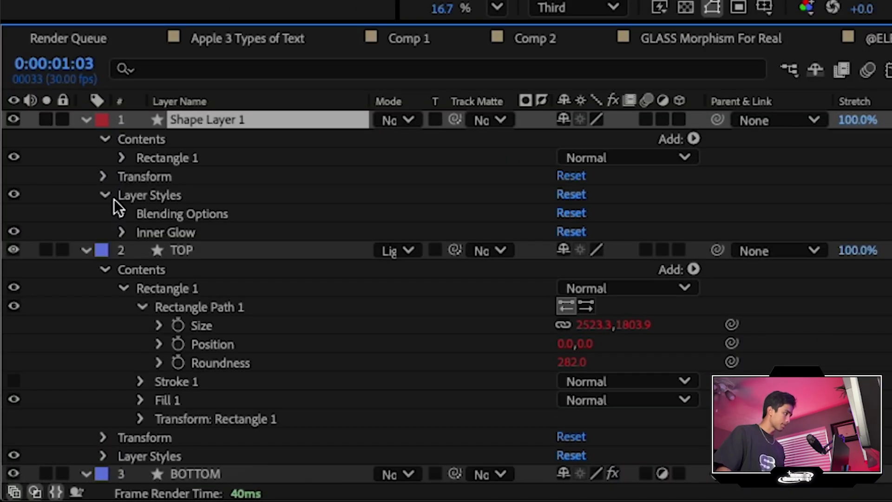
pyautogui.click(119, 229)
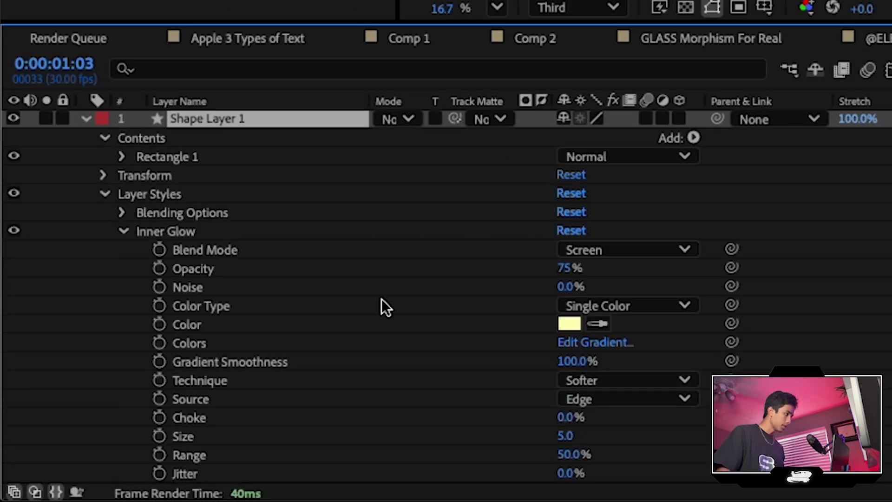
pyautogui.click(570, 323)
pyautogui.click(641, 119)
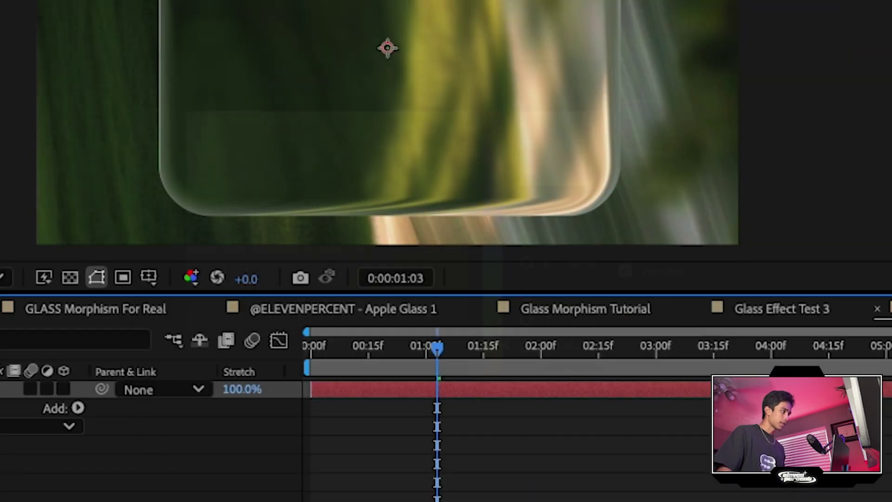
pyautogui.click(611, 212)
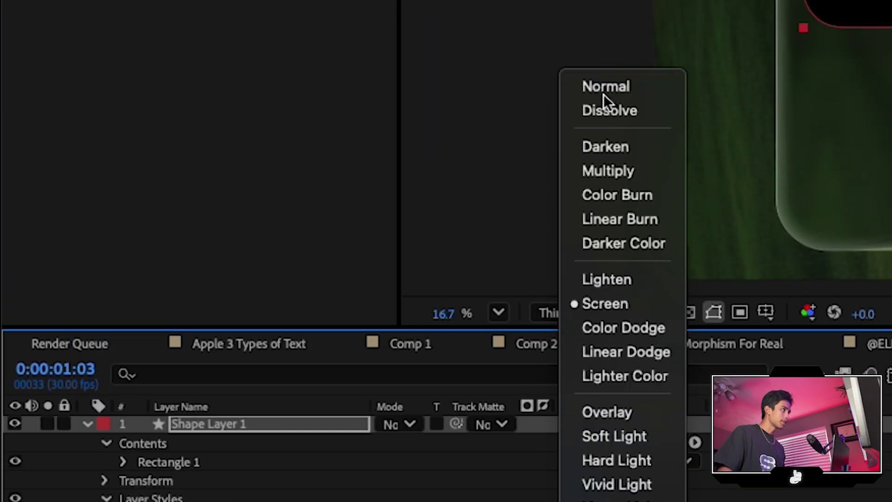
pyautogui.click(603, 20)
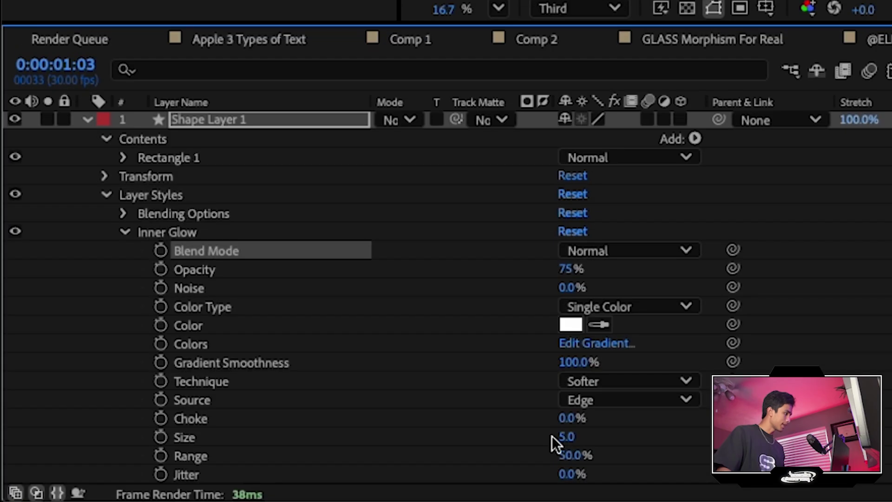
# Set Shape Layer 1's Inner Glow to size 171, range 64% and opacity 46%
pyautogui.moveTo(572, 438); pyautogui.dragTo(622, 438)
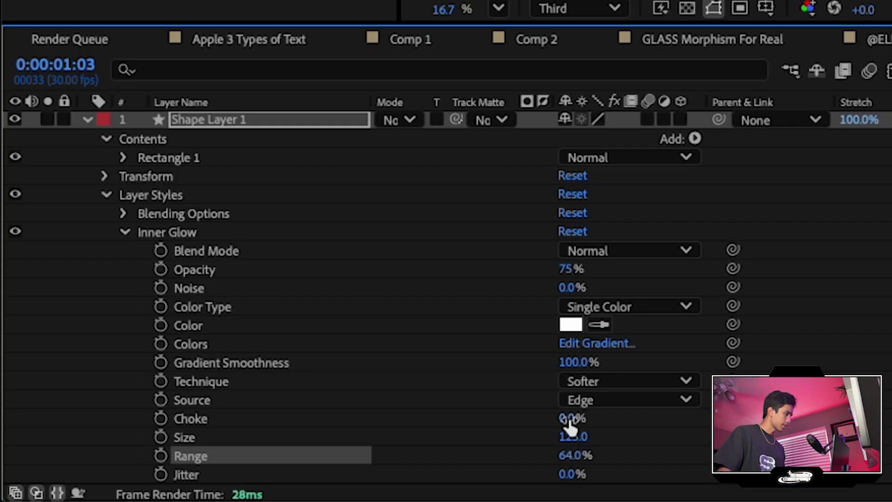
pyautogui.moveTo(570, 418); pyautogui.dragTo(567, 436)
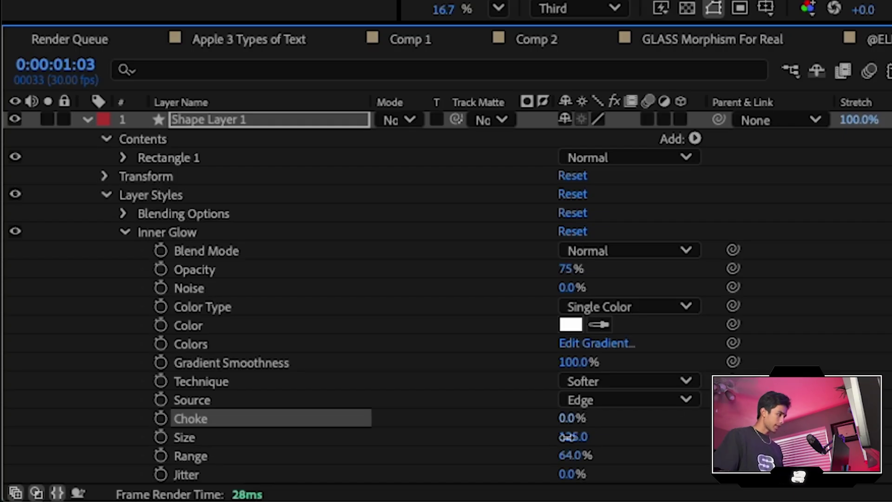
pyautogui.click(473, 407)
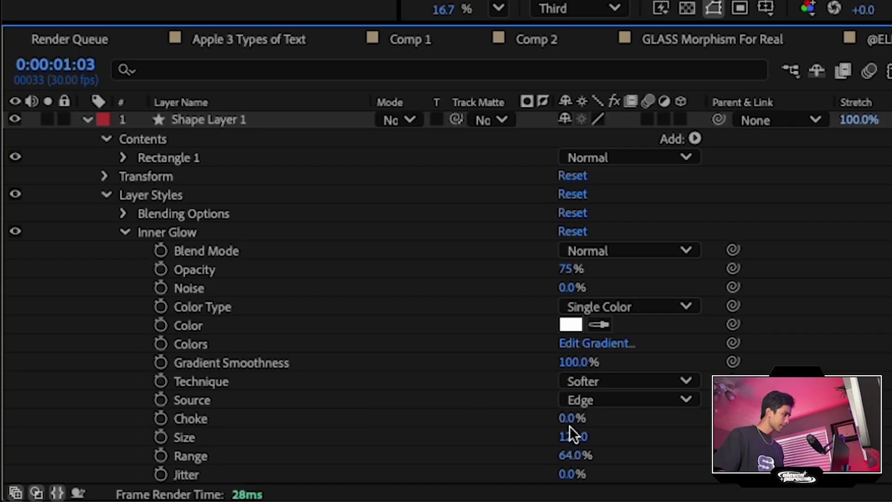
pyautogui.moveTo(573, 437); pyautogui.dragTo(620, 437)
pyautogui.moveTo(571, 269); pyautogui.dragTo(545, 271)
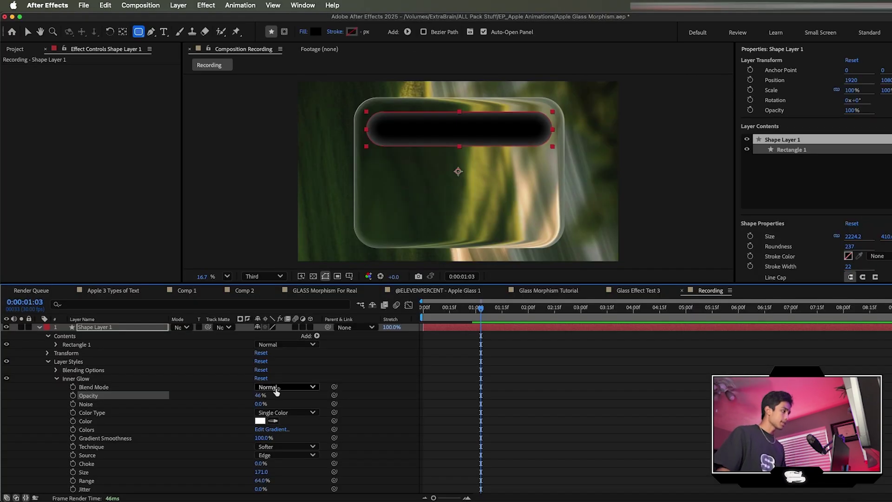
# Collapse Shape Layer 1 and change its blending mode to Lighten
pyautogui.click(39, 327)
pyautogui.click(186, 328)
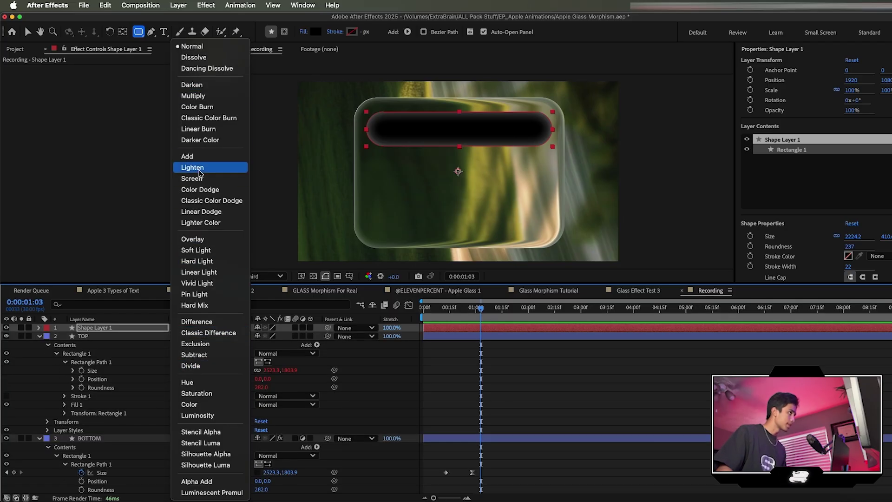
pyautogui.click(195, 167)
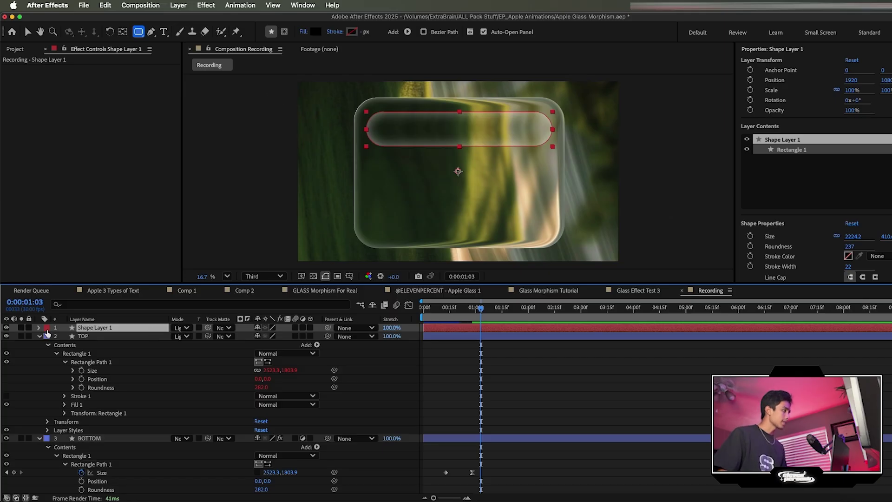
# Lower the opacity of Shape Layer 1's Inner Glow to 19%
pyautogui.click(40, 328)
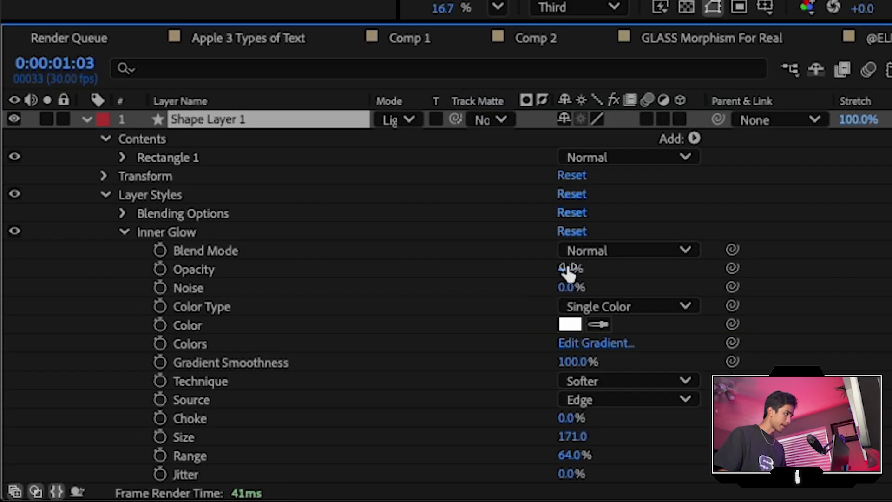
pyautogui.moveTo(257, 396); pyautogui.dragTo(246, 396)
pyautogui.moveTo(564, 258); pyautogui.dragTo(561, 259)
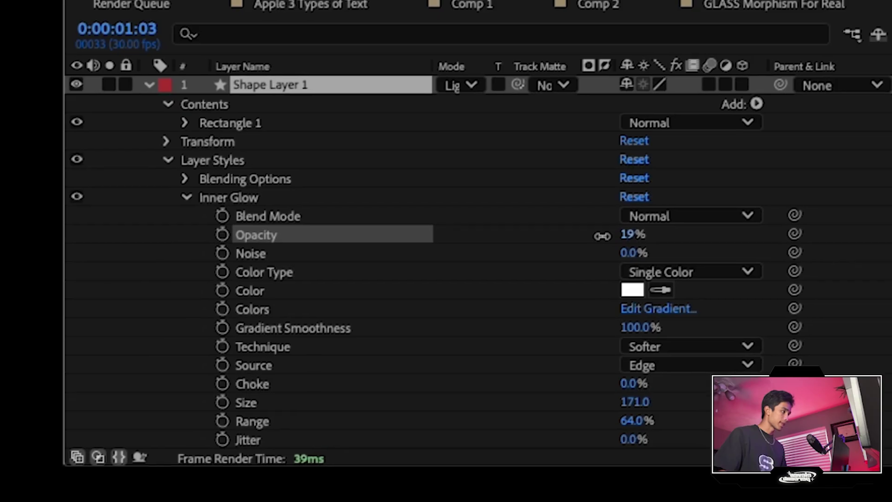
pyautogui.click(486, 258)
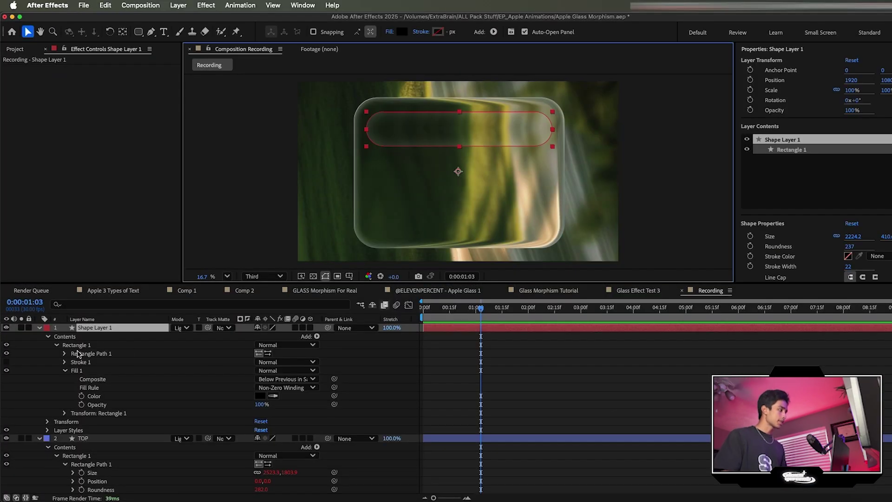
# Apply the Color Correction Tint effect to Shape Layer 1
pyautogui.scroll(-10, 785, 257)
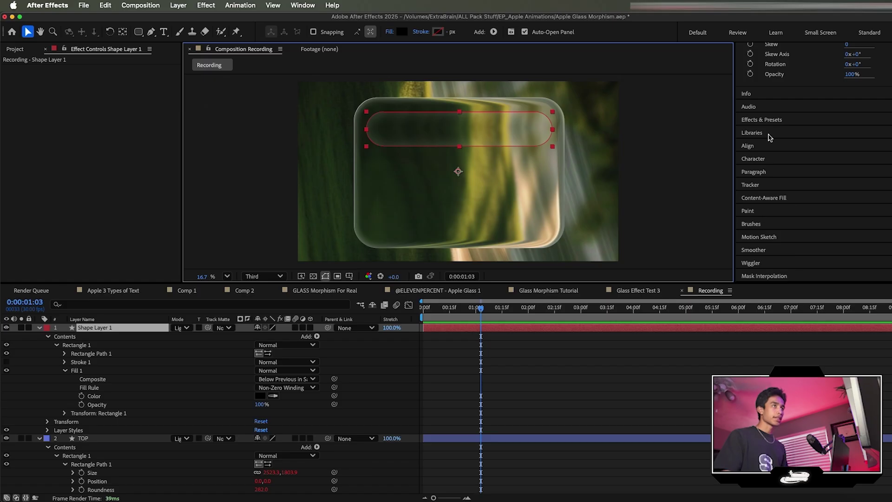
pyautogui.click(750, 120)
pyautogui.click(792, 100)
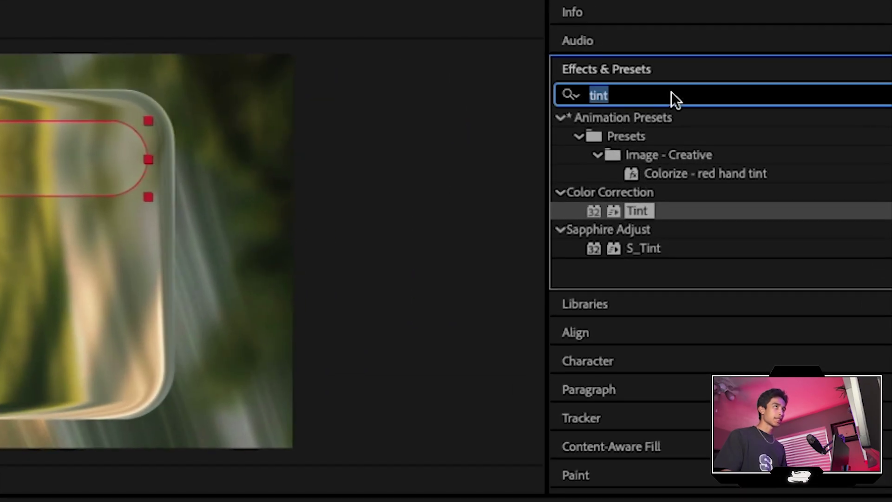
pyautogui.click(671, 91)
pyautogui.moveTo(641, 210); pyautogui.dragTo(103, 195)
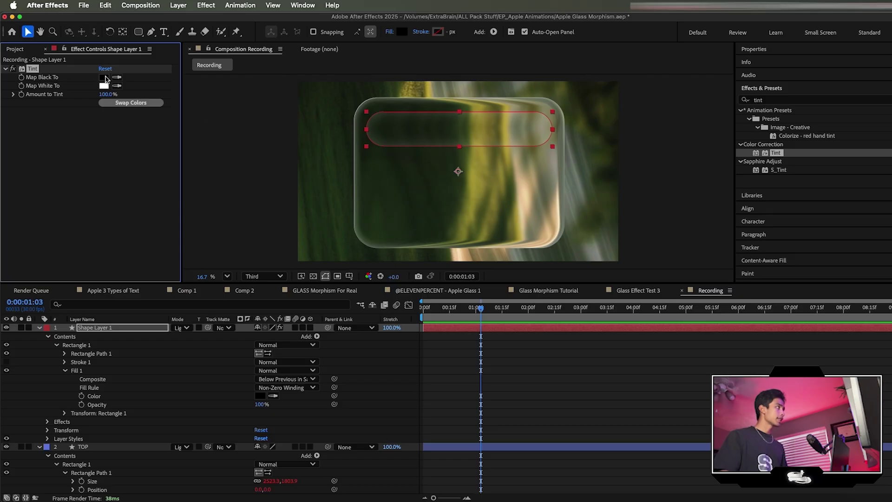
# Map the Tint effect's black to white (ffffff) and set Amount to Tint to 18%
pyautogui.click(106, 78)
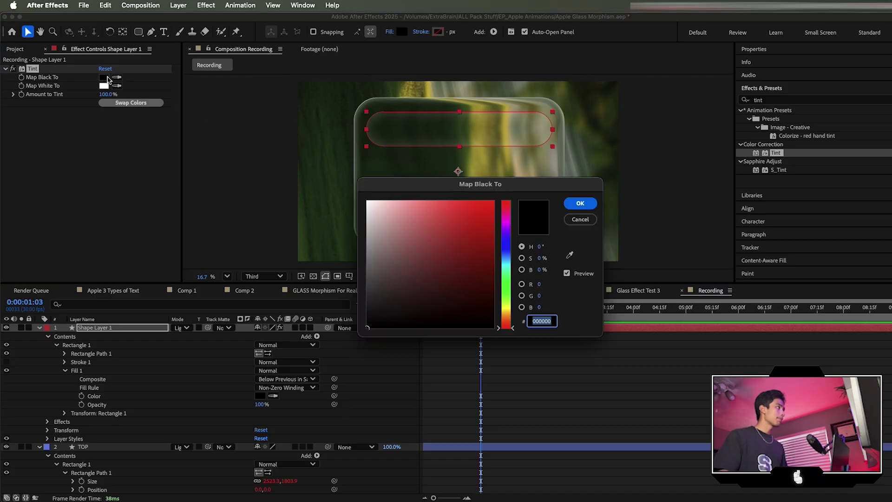
pyautogui.write('ffffff')
pyautogui.press('Return')
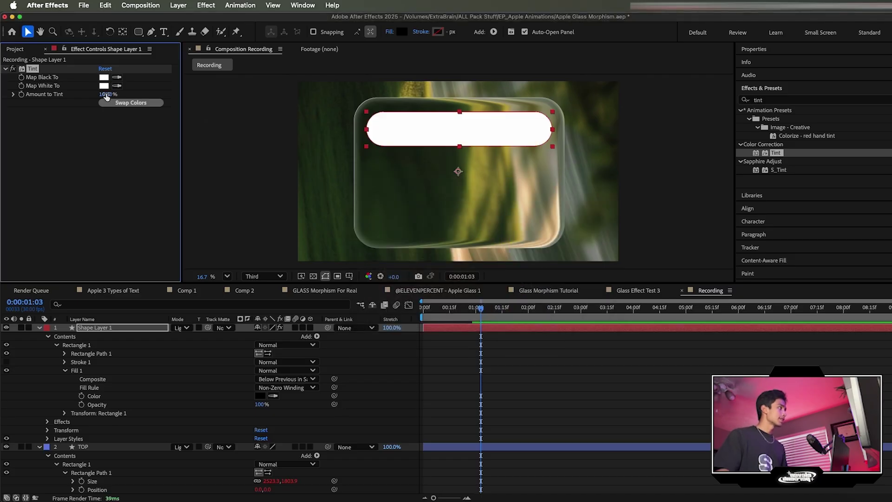
pyautogui.moveTo(106, 96); pyautogui.dragTo(67, 98)
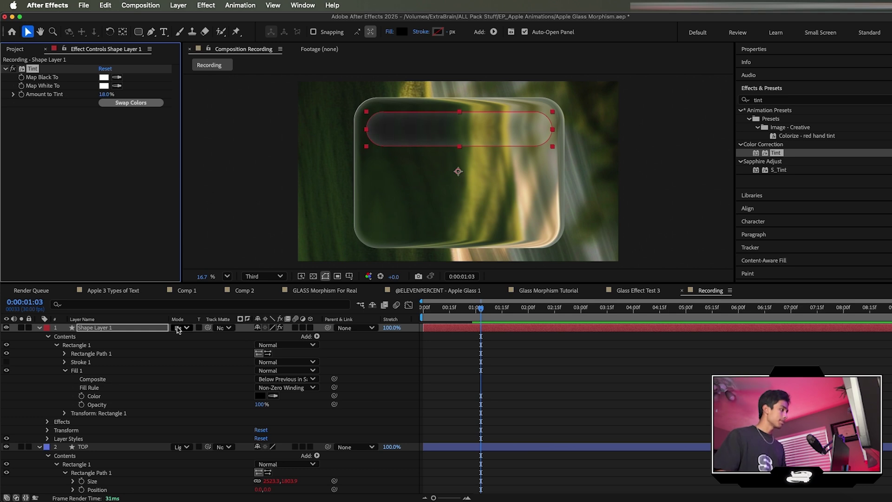
# Change Shape Layer 1's blending mode to Screen and preview the card animation from the start
pyautogui.click(177, 328)
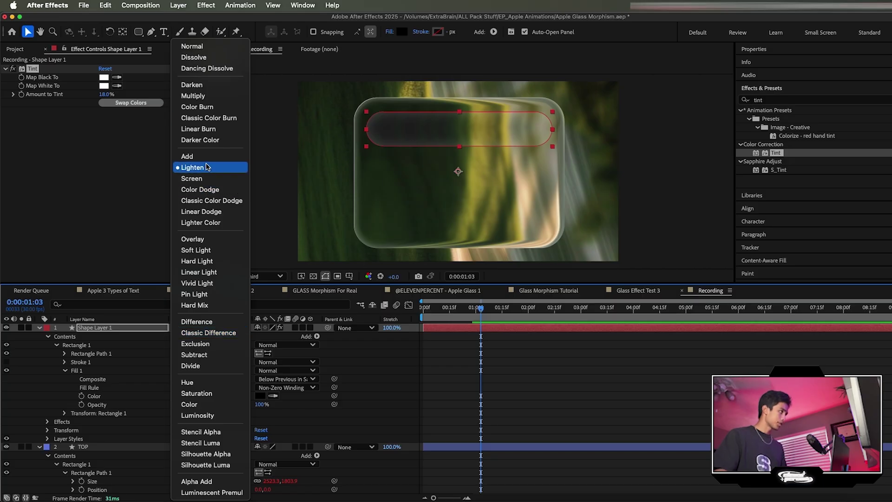
pyautogui.click(196, 180)
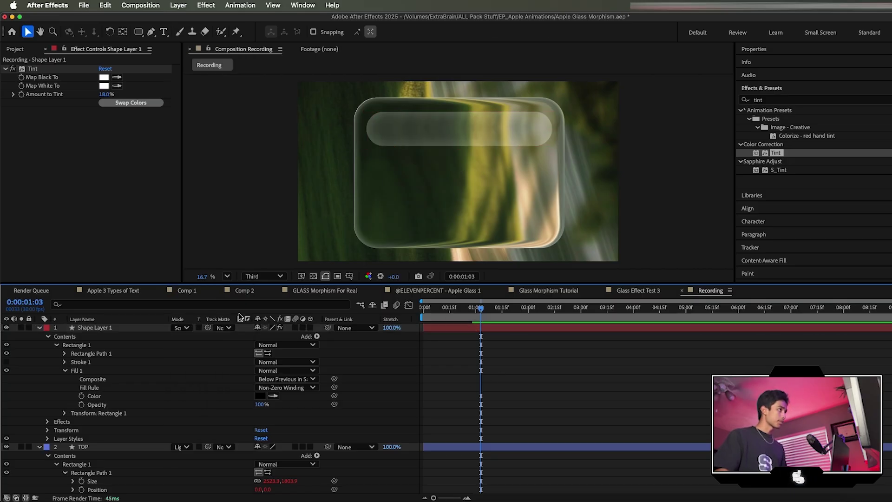
pyautogui.moveTo(482, 310); pyautogui.dragTo(414, 315)
pyautogui.press('space')
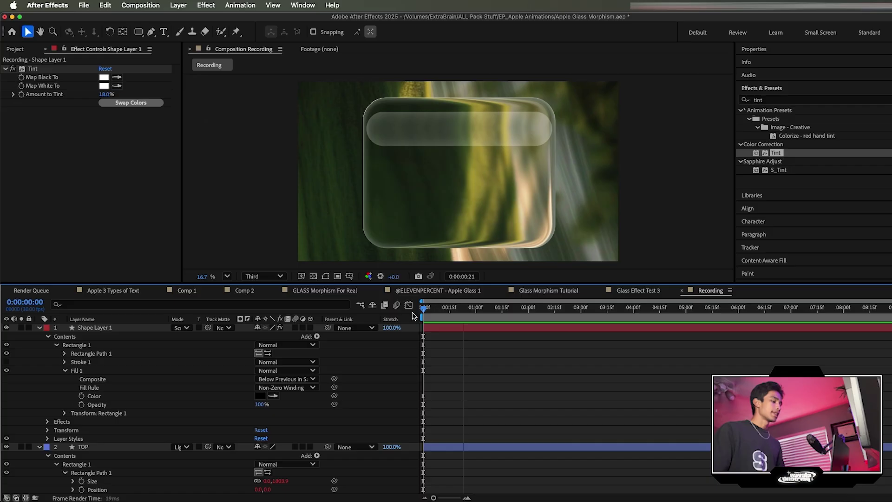
pyautogui.click(519, 133)
pyautogui.click(585, 145)
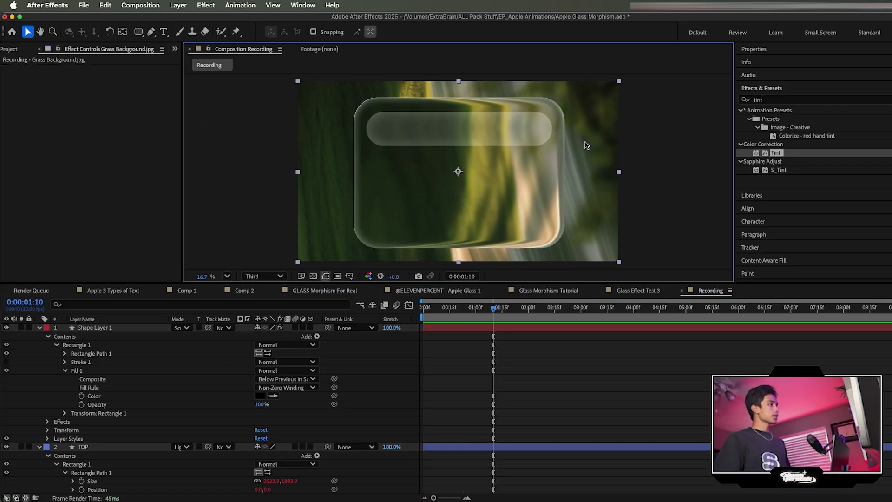
# Add a text layer reading "Type Here" over the rounded bar, using the SF Pro Semibold font
pyautogui.hotkey('ctrl', 't')
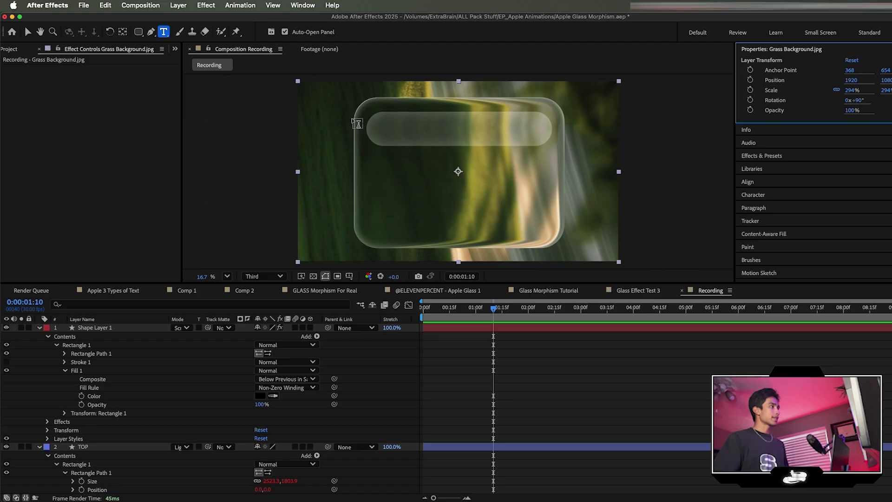
pyautogui.click(382, 130)
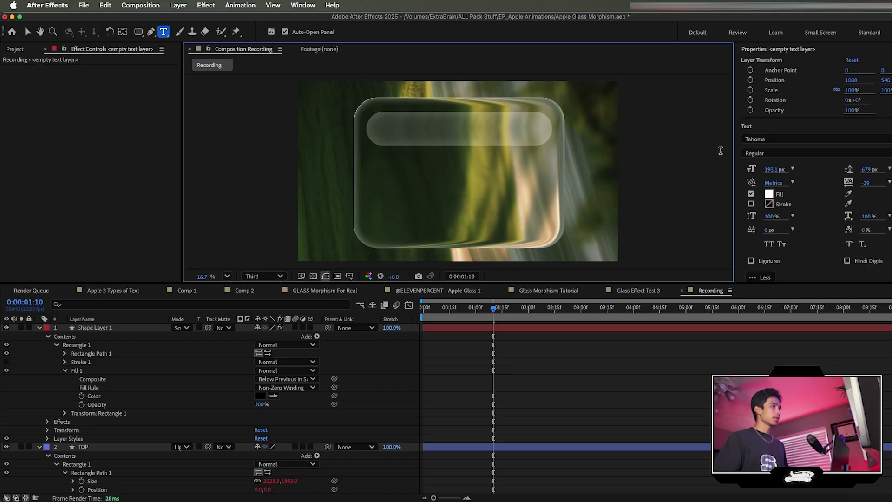
pyautogui.click(836, 138)
pyautogui.write('SF')
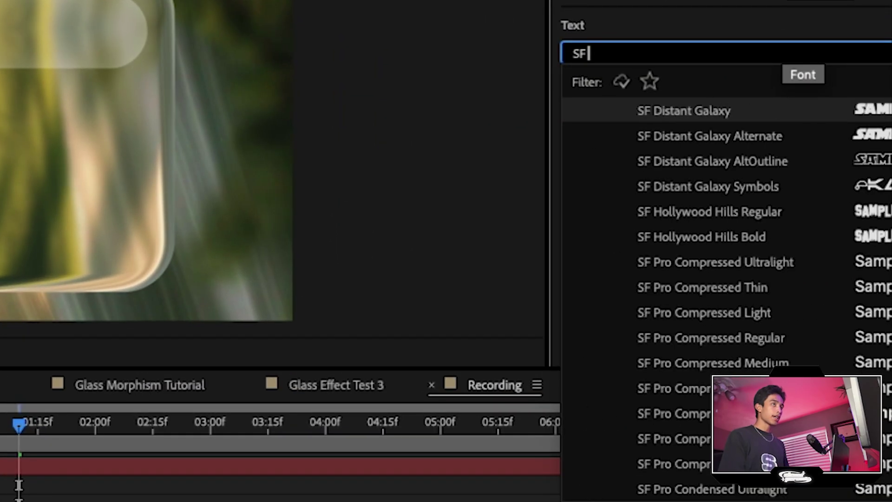
pyautogui.write(' p')
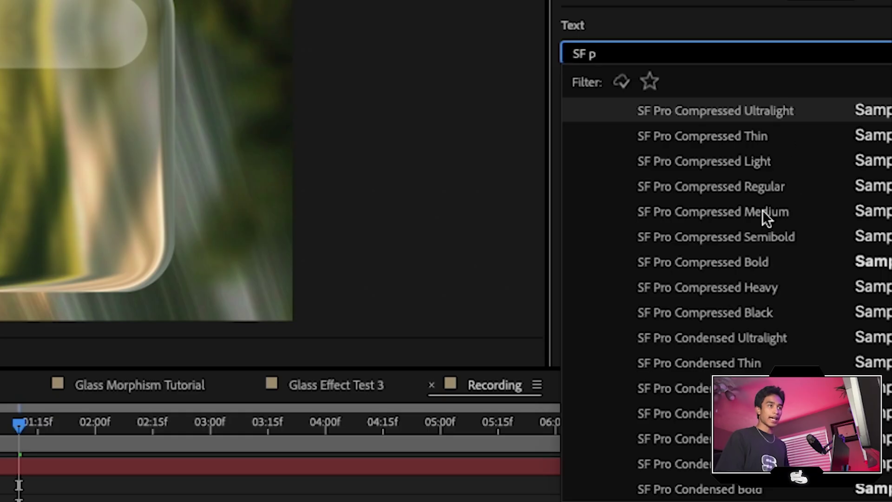
pyautogui.scroll(-6, 723, 354)
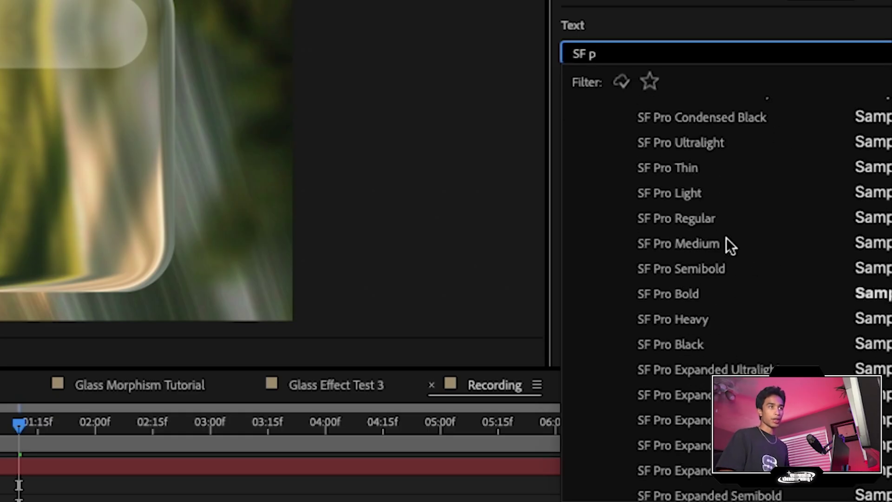
pyautogui.click(730, 271)
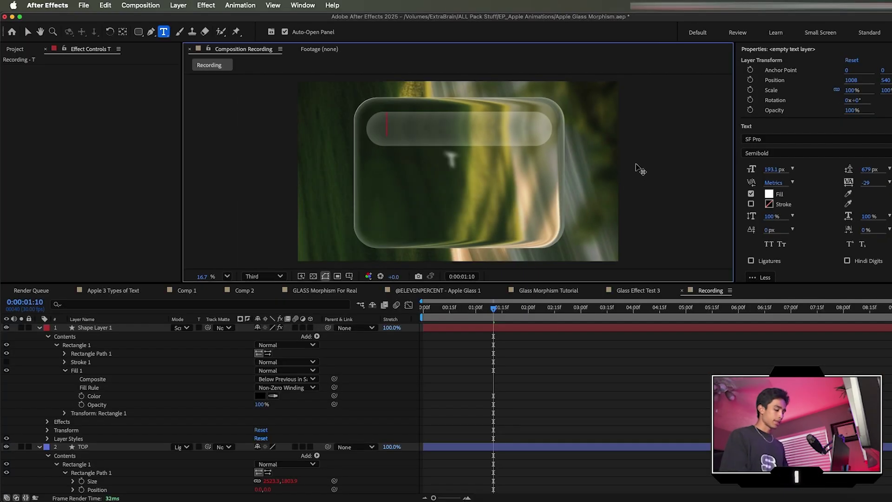
pyautogui.write('ype Here')
# Move the Type Here text layer above the BOTTOM layer in the layer stack
pyautogui.click(186, 379)
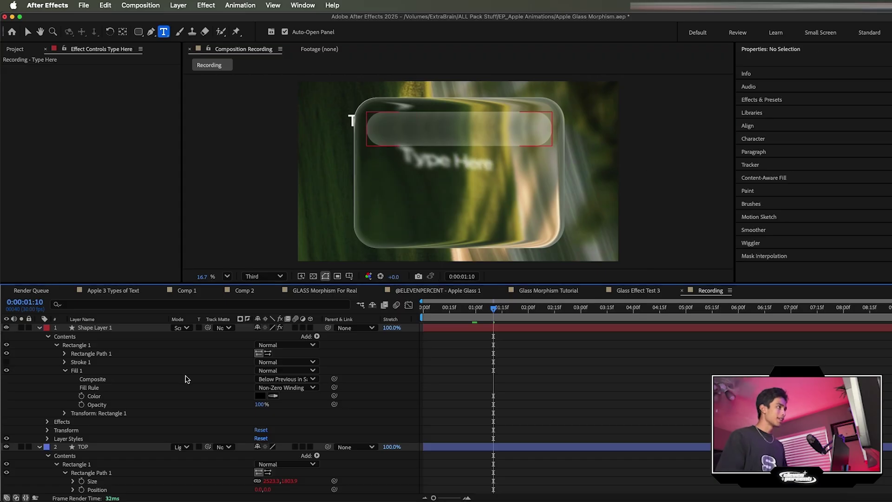
pyautogui.scroll(-8, 21, 379)
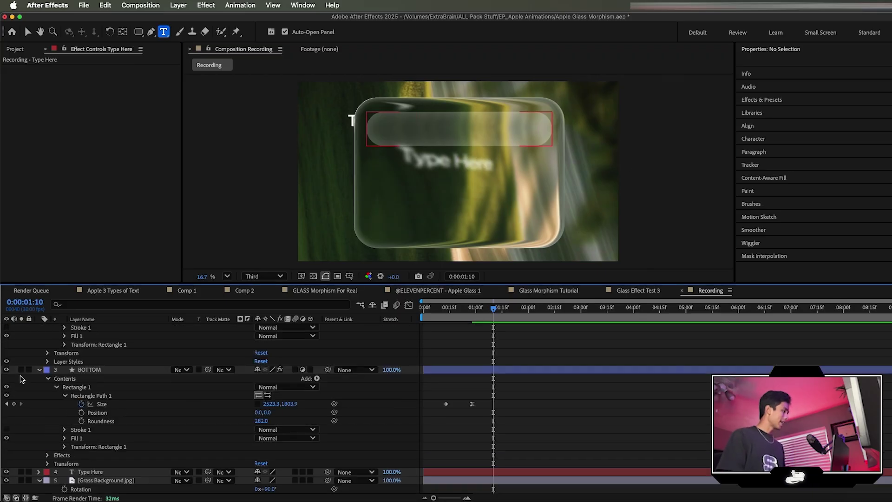
pyautogui.moveTo(90, 471); pyautogui.dragTo(105, 360)
pyautogui.scroll(8, 105, 361)
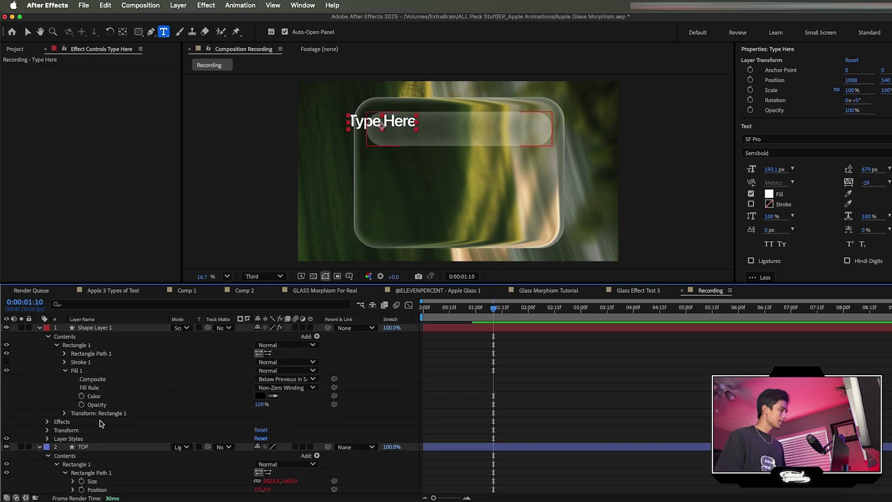
# Move the Type Here text inside the rounded bar, to about position 1668, 624
pyautogui.tripleClick(395, 124)
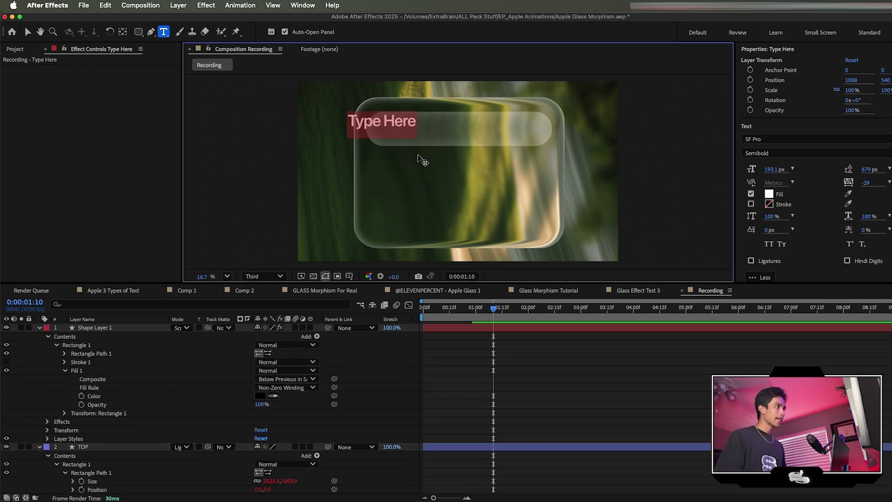
pyautogui.moveTo(420, 160); pyautogui.dragTo(475, 169)
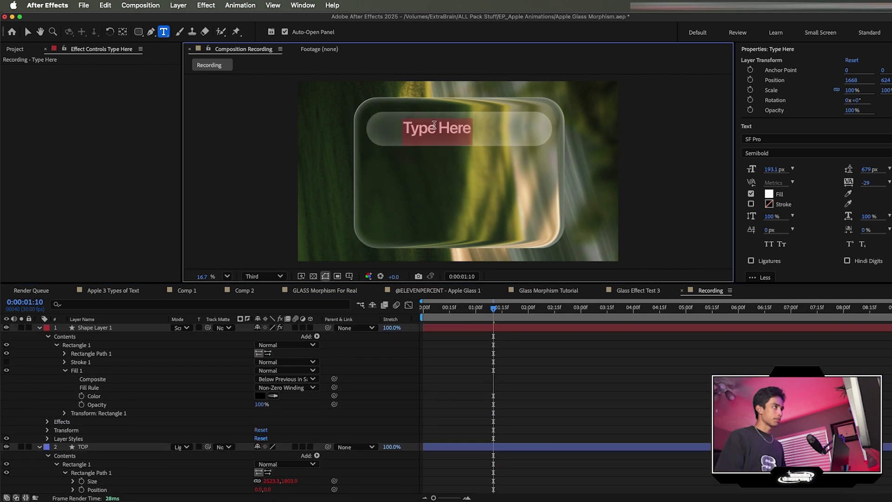
pyautogui.doubleClick(434, 125)
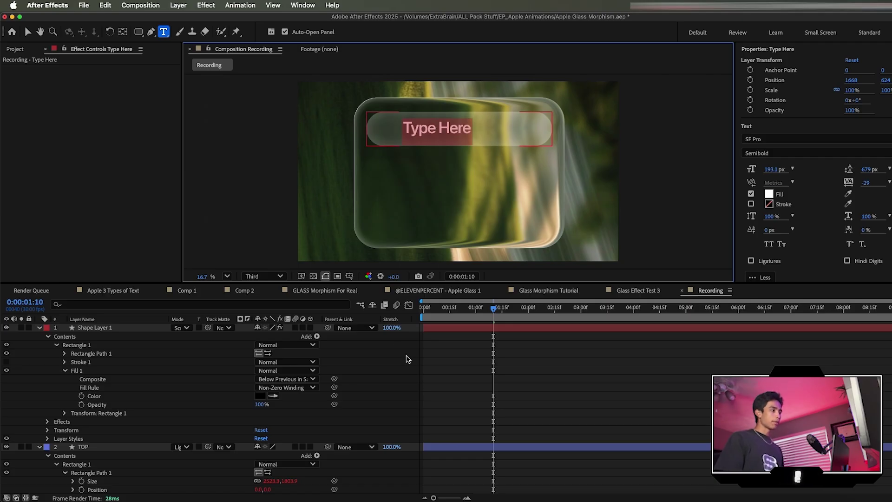
# Search the effects and presets for "type"
pyautogui.click(467, 329)
pyautogui.scroll(-5, 764, 109)
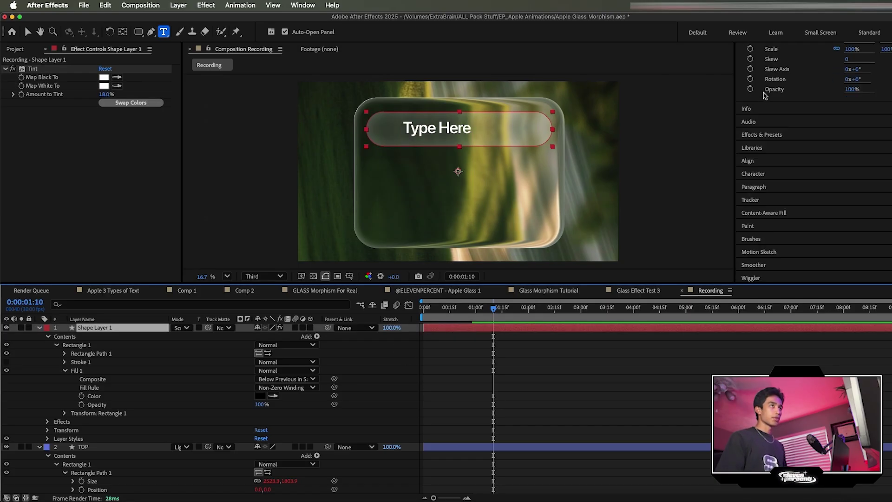
pyautogui.click(762, 119)
pyautogui.click(770, 101)
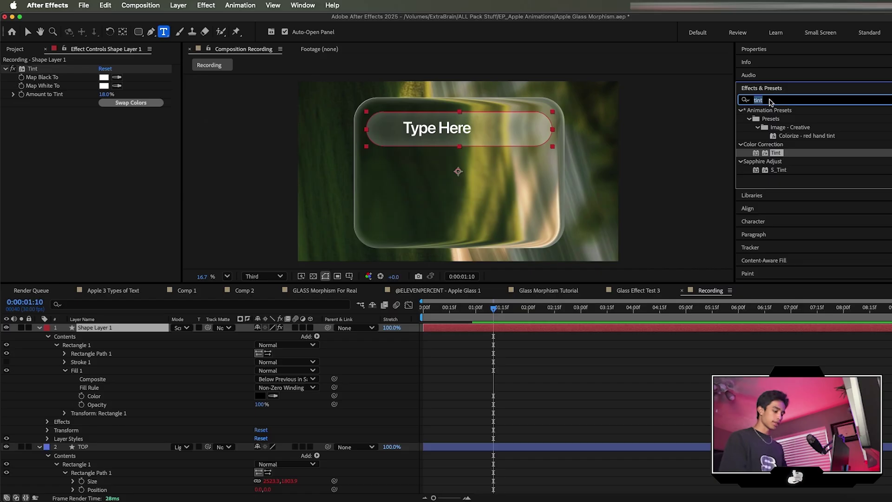
pyautogui.write('typer')
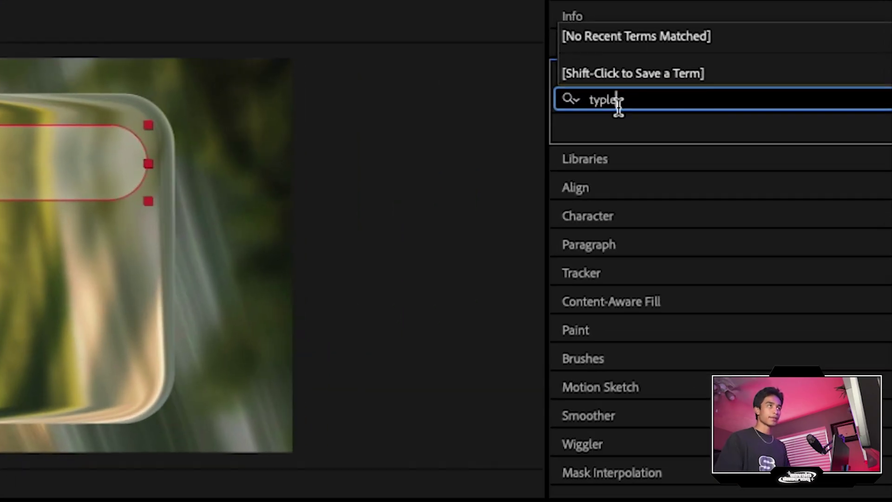
pyautogui.press('BackSpace')
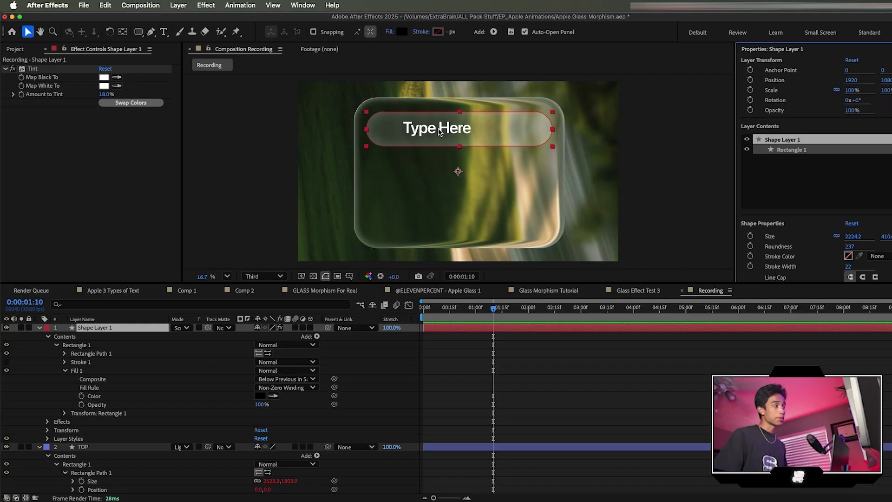
pyautogui.doubleClick(437, 131)
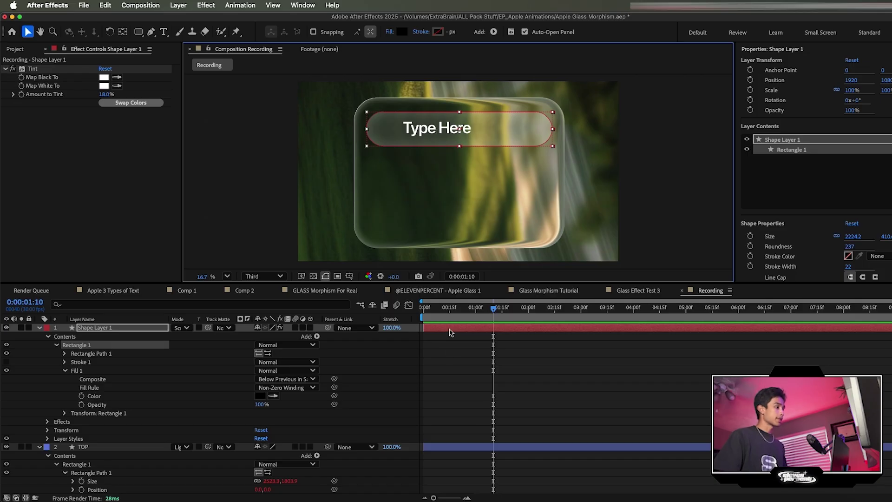
pyautogui.click(449, 332)
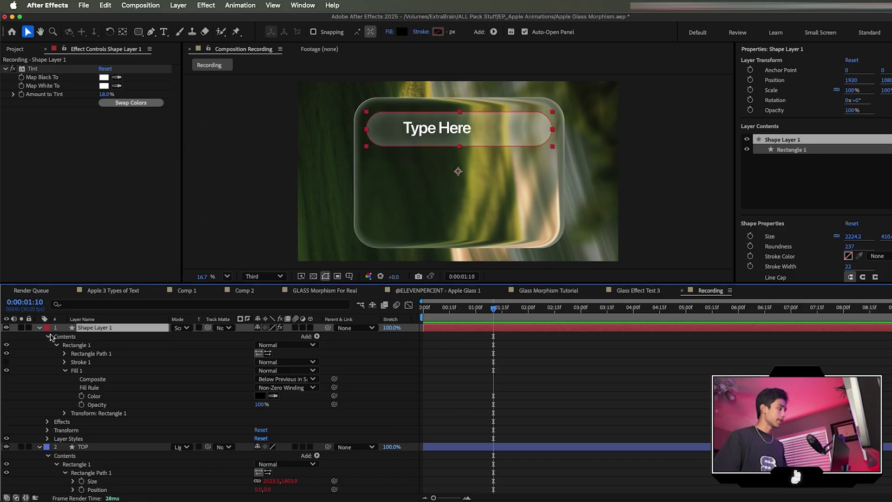
# Collapse Shape Layer 1 and the TOP layer, and move the Type Here layer to the top of the stack
pyautogui.click(40, 328)
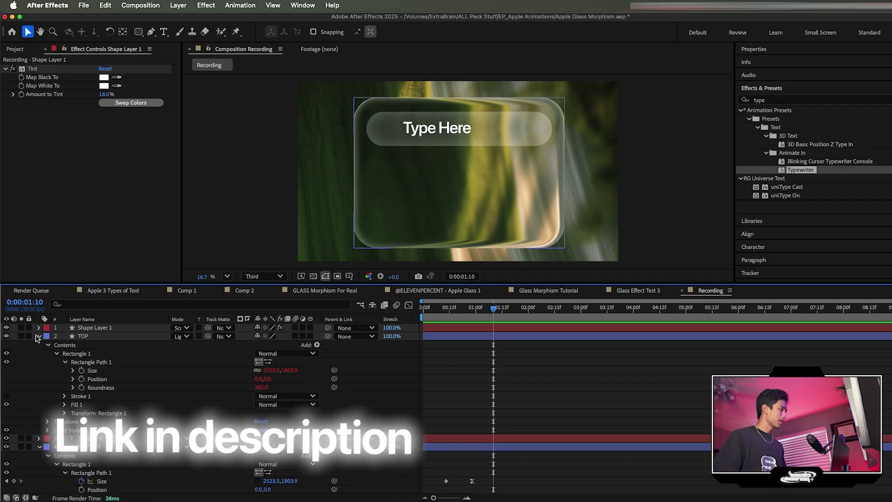
pyautogui.click(38, 336)
pyautogui.moveTo(89, 345); pyautogui.dragTo(90, 326)
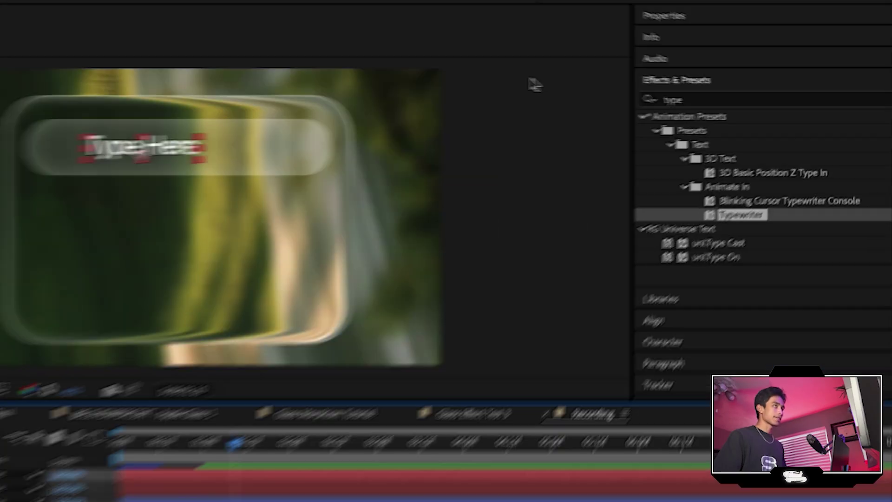
# Apply the Typewriter preset to the Type Here layer and trim the layer's start to 0:00:01:10
pyautogui.doubleClick(751, 215)
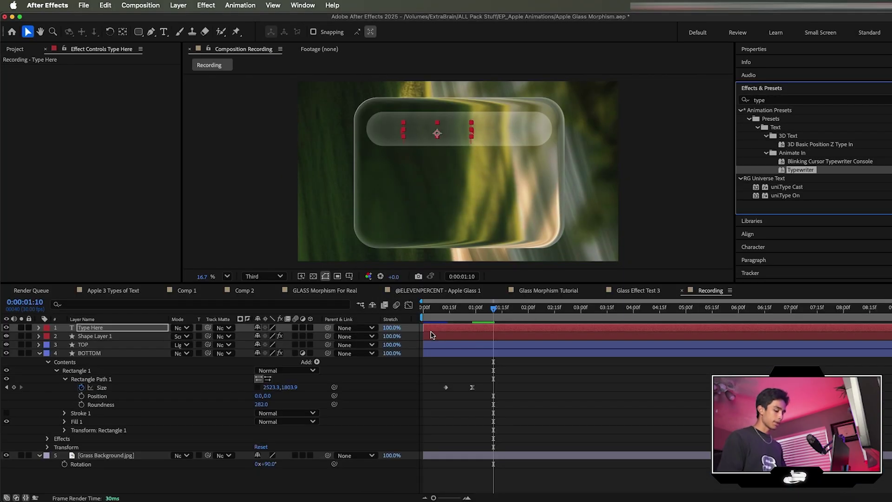
pyautogui.click(501, 328)
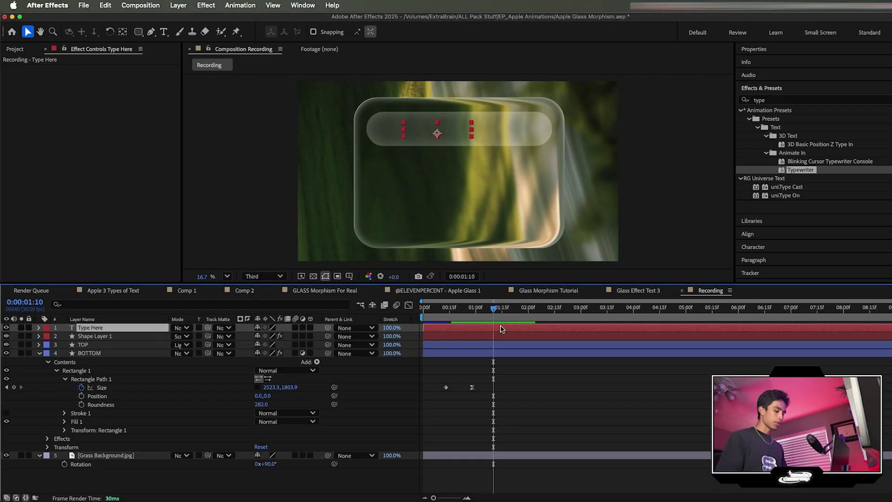
pyautogui.hotkey('alt', '[')
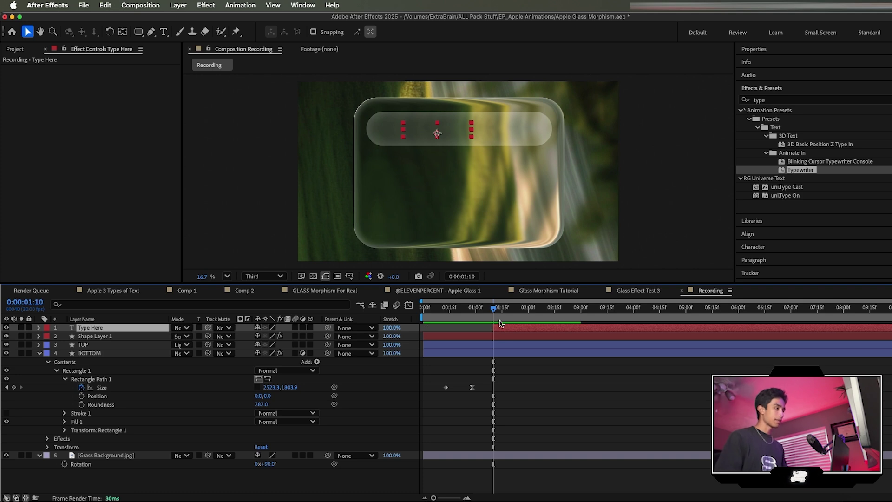
pyautogui.press('space')
pyautogui.press('space')
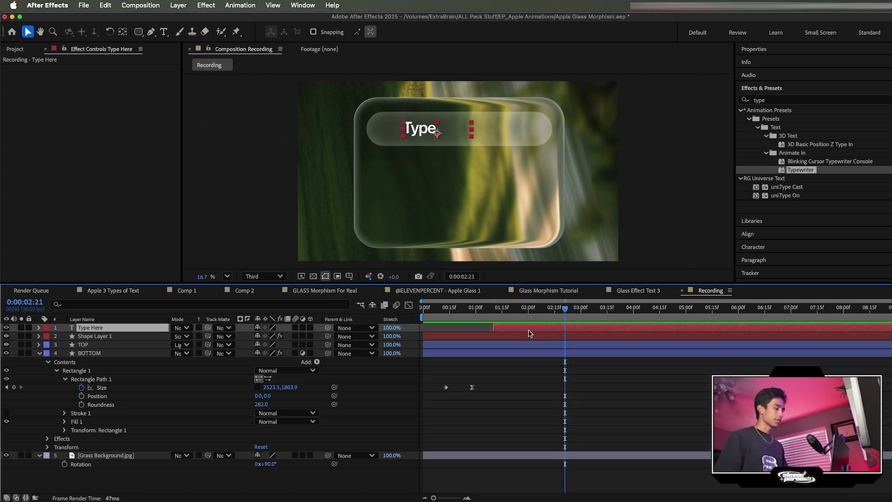
# Move the last Range Selector Start keyframe of Type Here to about 2 seconds and open the Graph Editor
pyautogui.press('u')
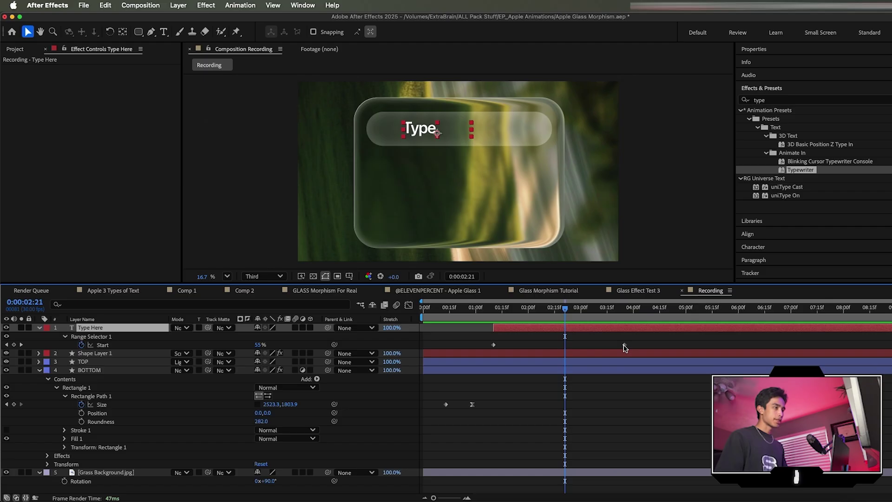
pyautogui.moveTo(624, 346); pyautogui.dragTo(528, 346)
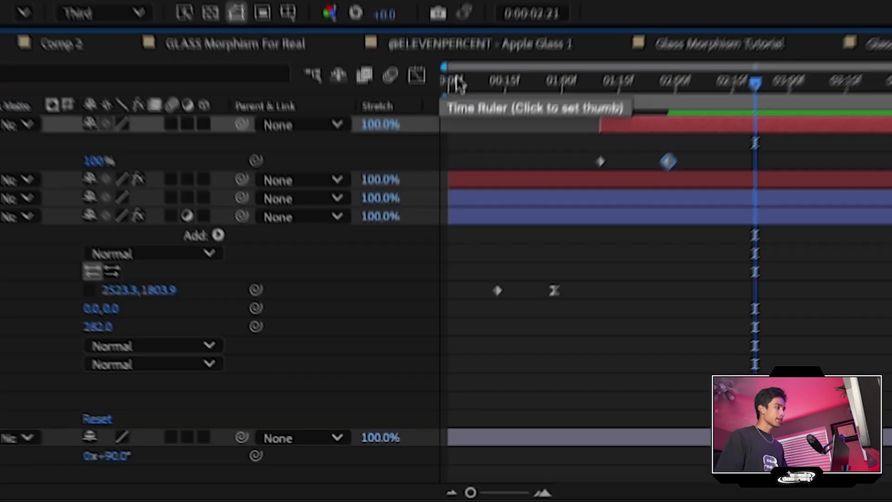
pyautogui.click(409, 304)
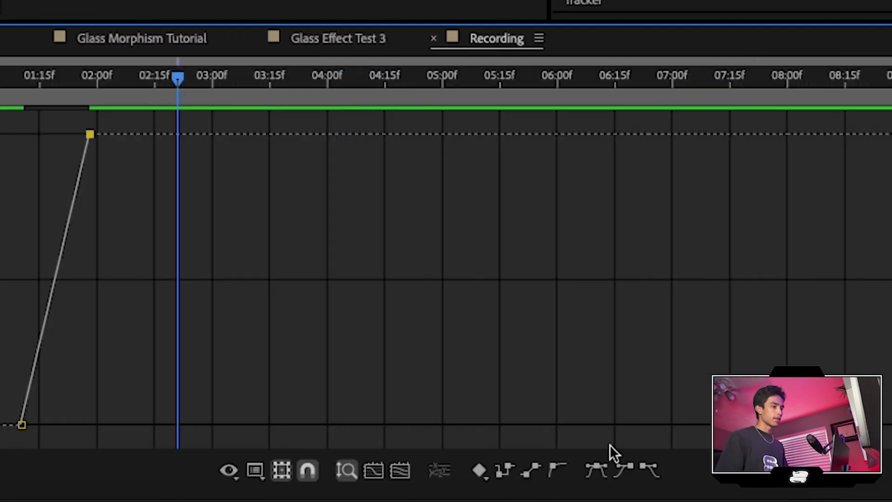
# Ease the last Range Selector Start keyframe of Type Here by extending its incoming handle back to the first keyframe's time
pyautogui.click(623, 472)
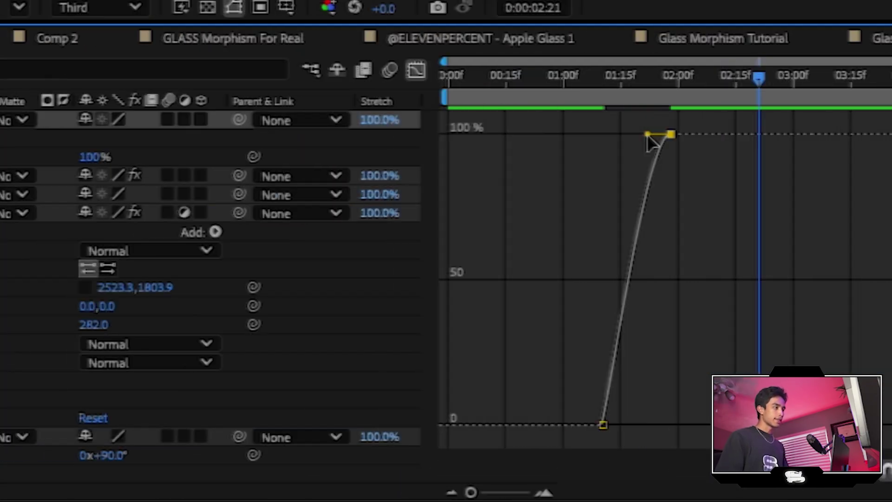
pyautogui.moveTo(647, 134); pyautogui.dragTo(603, 134)
pyautogui.moveTo(701, 97); pyautogui.dragTo(556, 109)
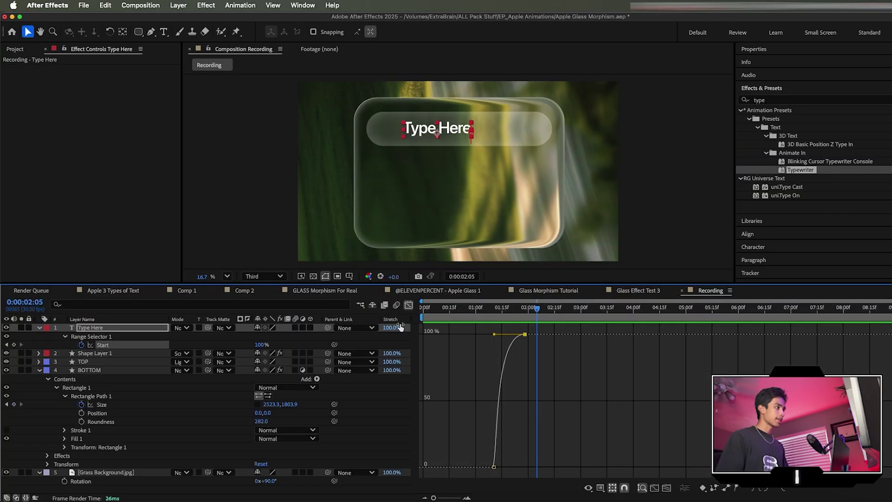
pyautogui.click(417, 70)
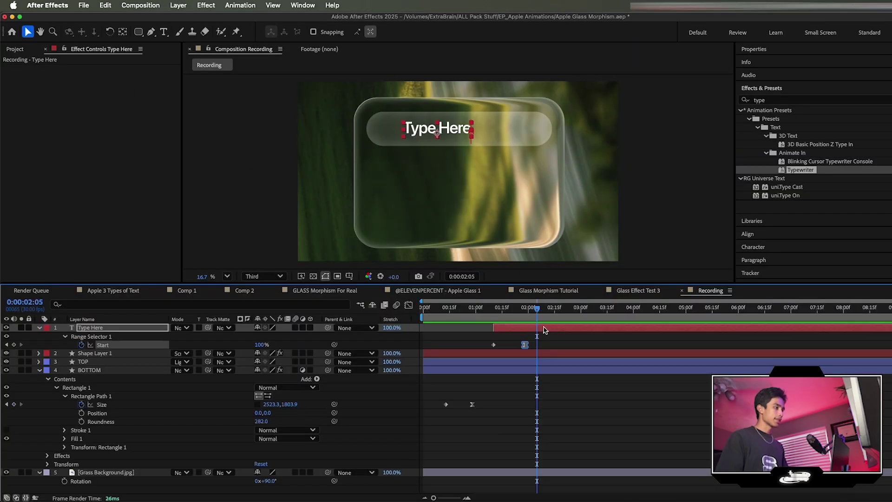
# Trim the start of Shape Layer 1 to 0:00:00:26
pyautogui.moveTo(530, 315); pyautogui.dragTo(466, 317)
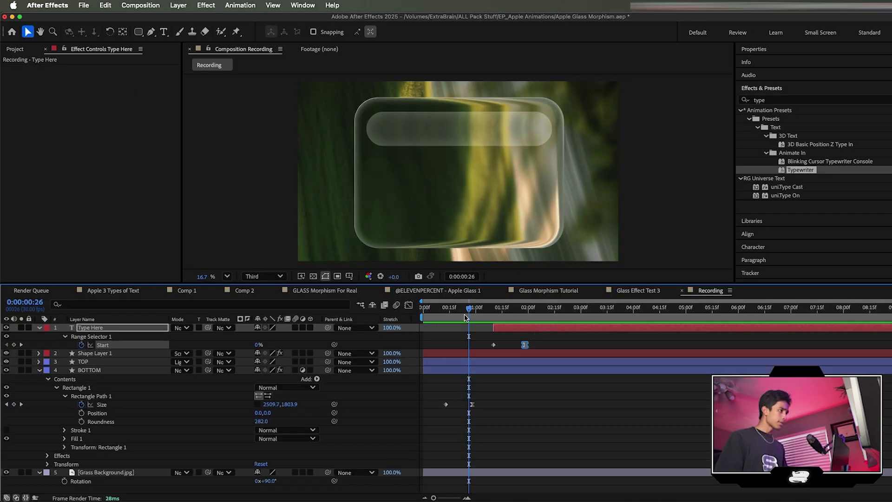
pyautogui.click(467, 354)
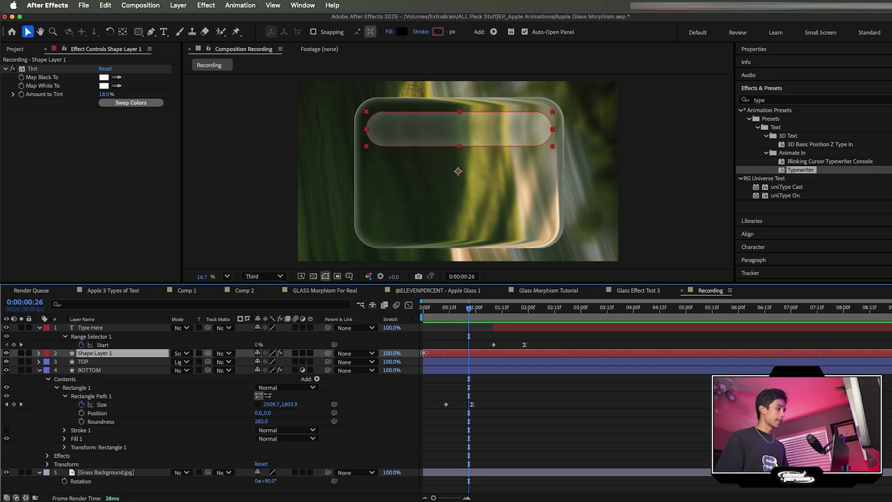
pyautogui.moveTo(424, 352); pyautogui.dragTo(469, 353)
# Expand Rectangle Path 1 of Shape Layer 1 and enable keyframing for its Size at 0:00:00:26
pyautogui.click(39, 353)
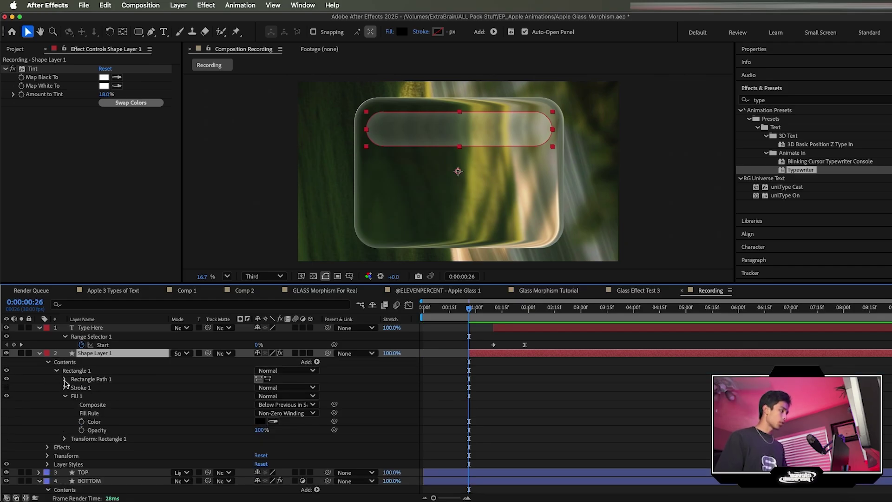
pyautogui.click(65, 379)
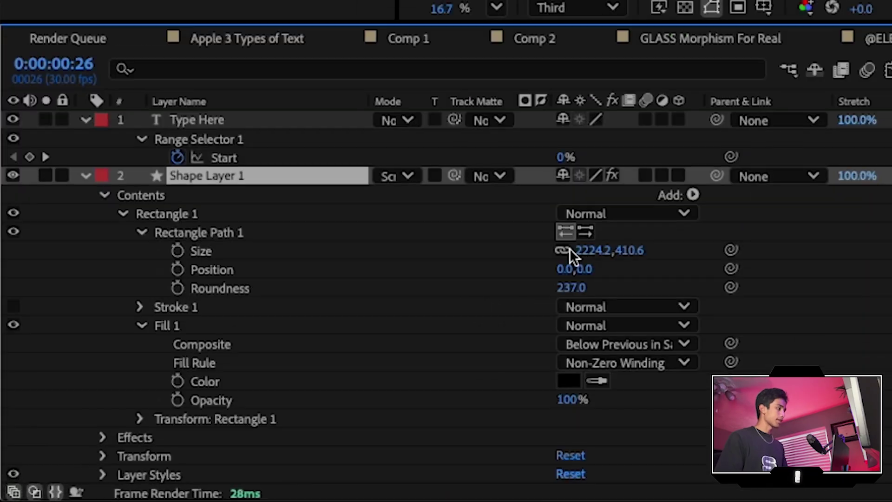
pyautogui.click(258, 387)
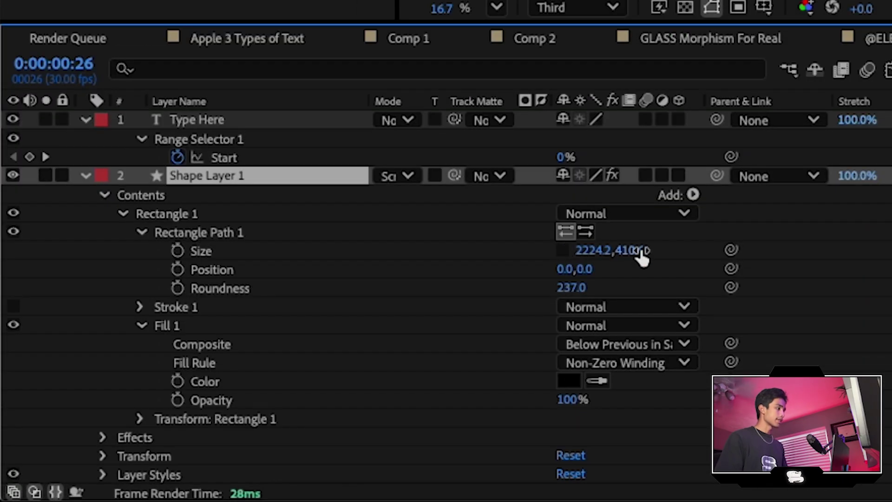
pyautogui.moveTo(291, 388); pyautogui.dragTo(198, 388)
pyautogui.press('super+z')
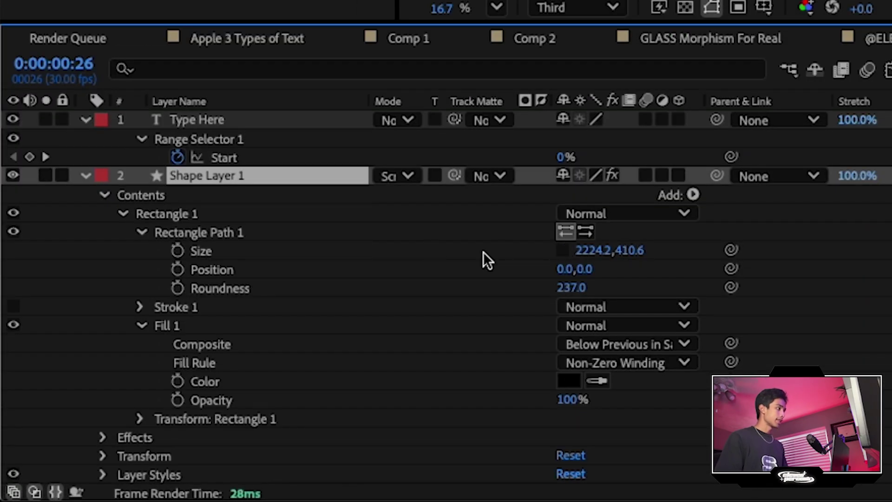
pyautogui.click(178, 250)
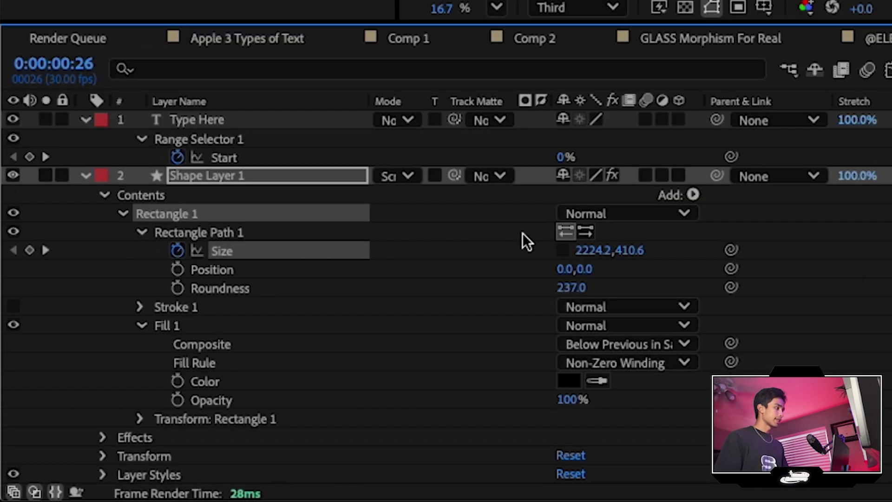
# Try growing the bar from a width of 0 at 0:00:00:26 and moving its last Size keyframe earlier
pyautogui.moveTo(597, 251); pyautogui.dragTo(1, 371)
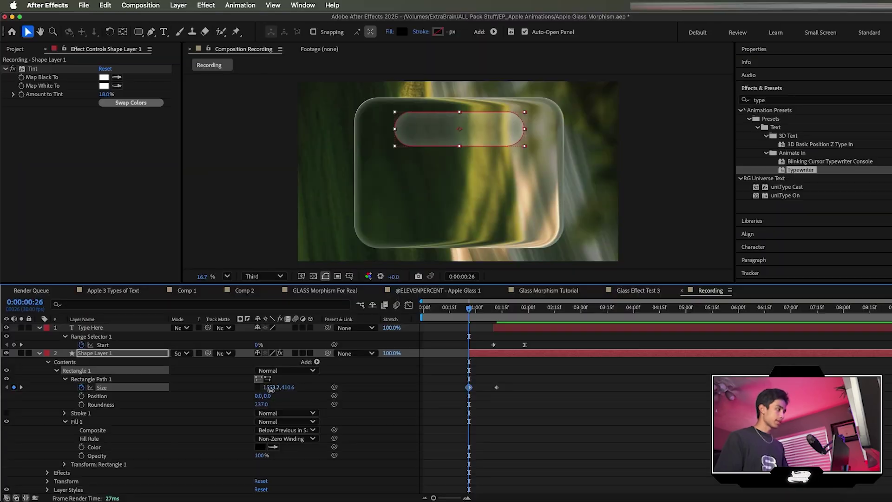
pyautogui.press('Return')
pyautogui.press('space')
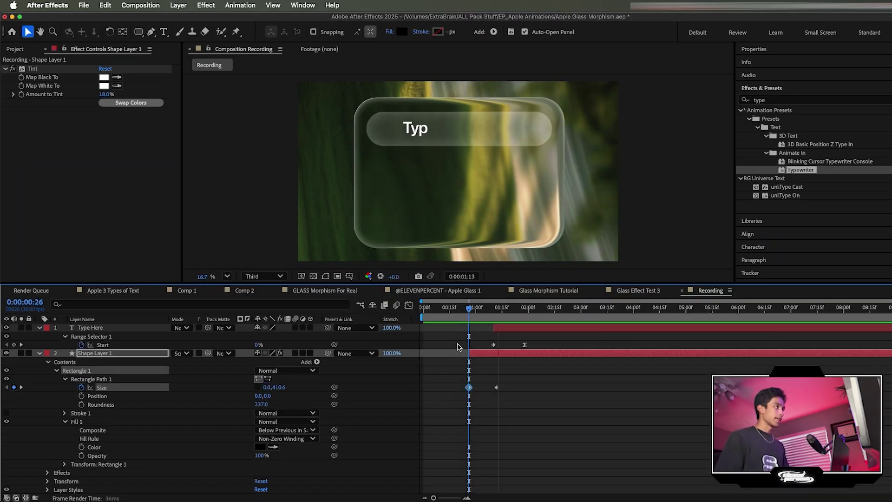
pyautogui.moveTo(497, 387); pyautogui.dragTo(486, 387)
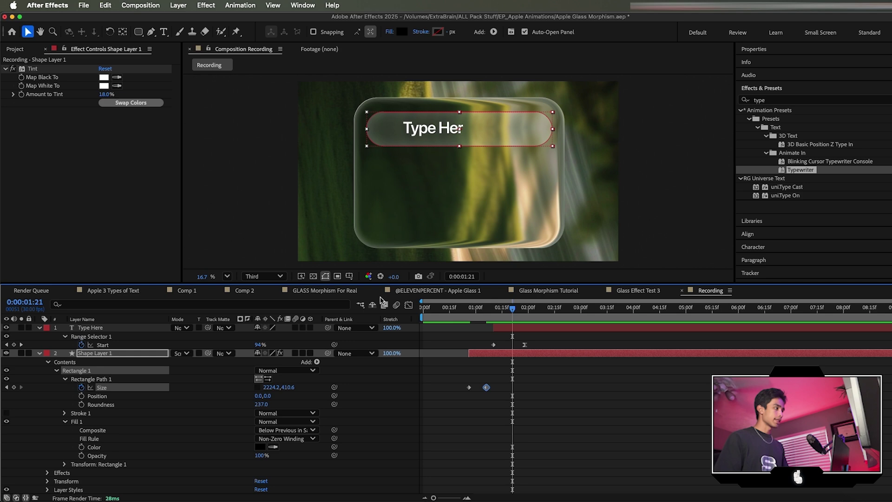
# Set the bar's height to 0 at 0:00:00:26, keeping Size proportions unlinked
pyautogui.click(287, 386)
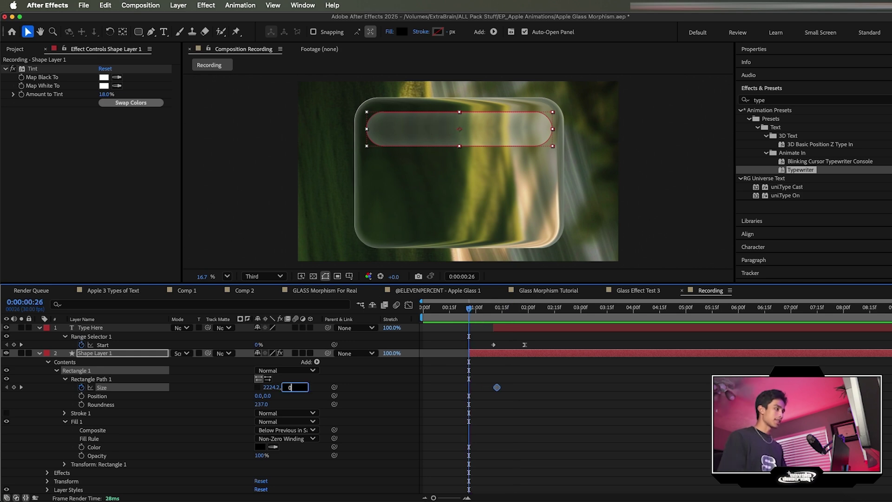
pyautogui.write('0')
pyautogui.press('Return')
# Ease the bar's last Size keyframe with a long incoming handle in the Graph Editor and preview the animation
pyautogui.click(409, 305)
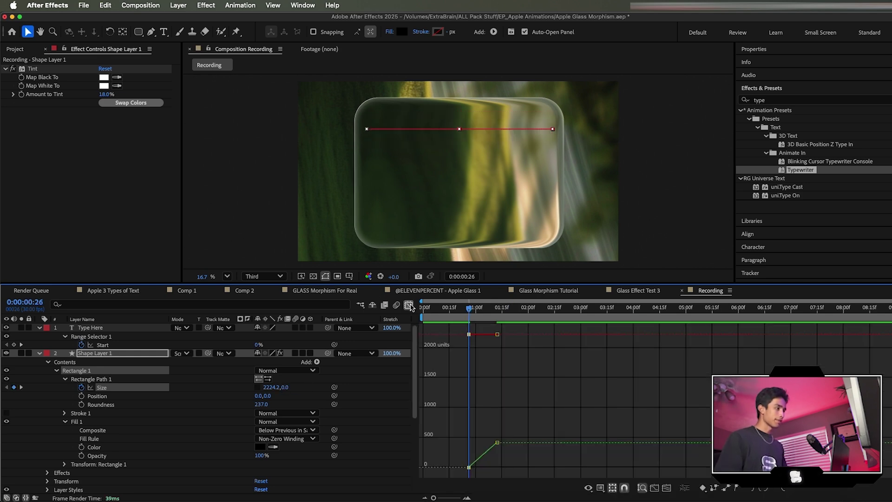
pyautogui.click(498, 441)
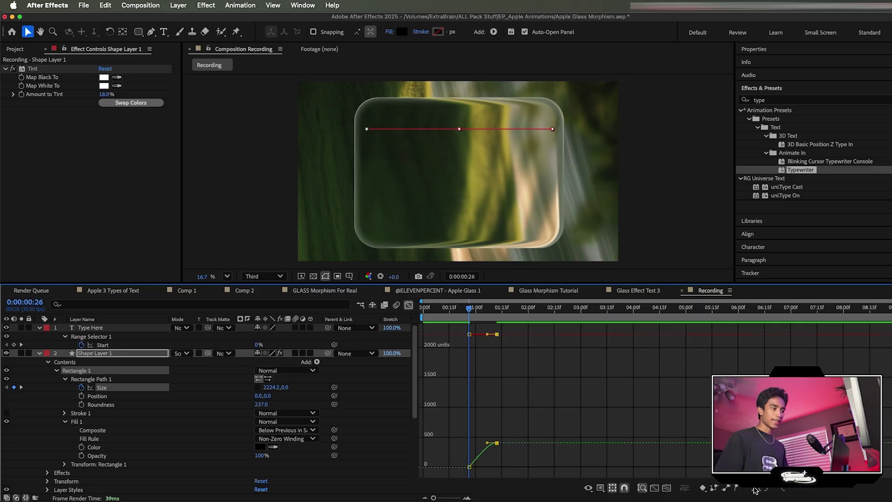
pyautogui.moveTo(489, 445); pyautogui.dragTo(472, 442)
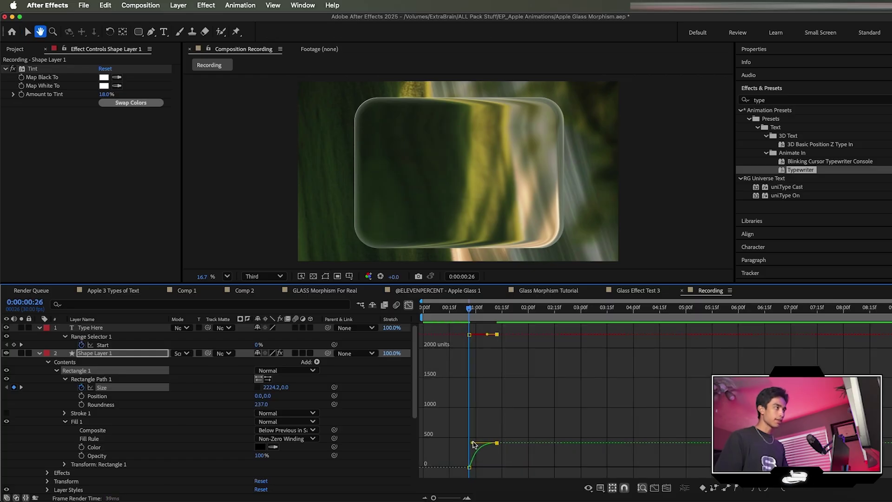
pyautogui.click(507, 307)
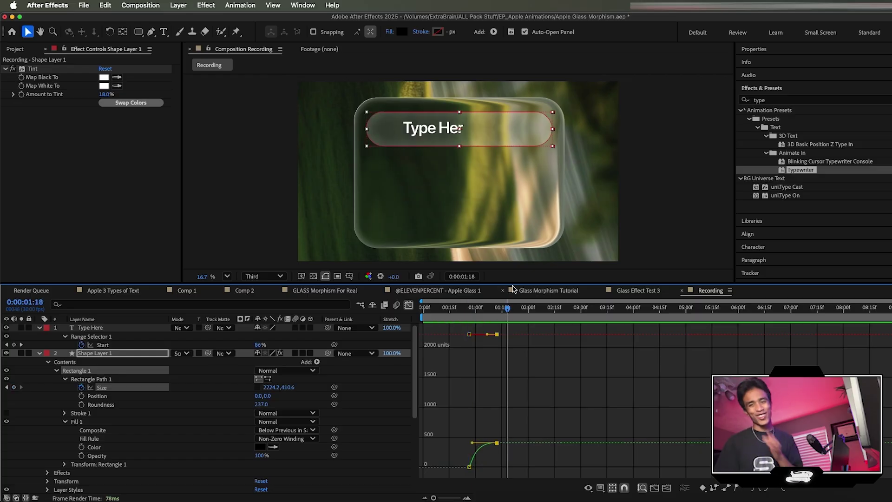
pyautogui.click(409, 306)
pyautogui.press('space')
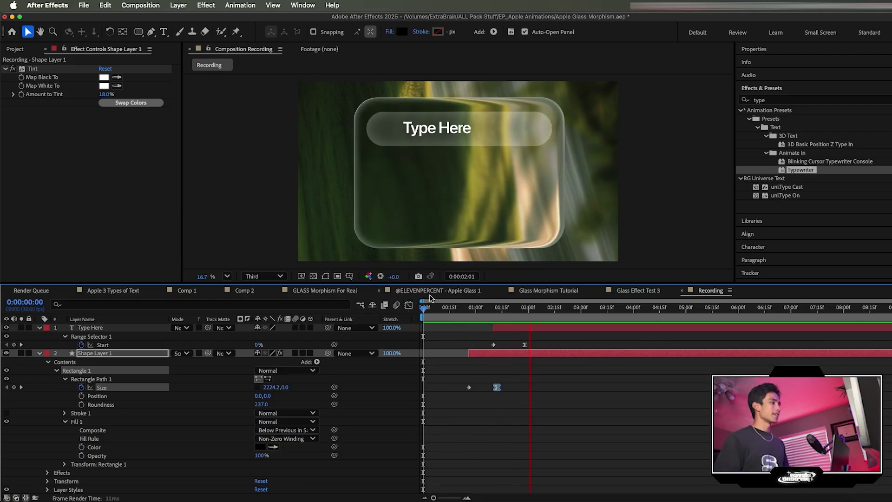
pyautogui.press('space')
# Collapse Shape Layer 1 and parent the TOP layer to the BOTTOM layer
pyautogui.moveTo(549, 309); pyautogui.dragTo(521, 311)
pyautogui.click(514, 376)
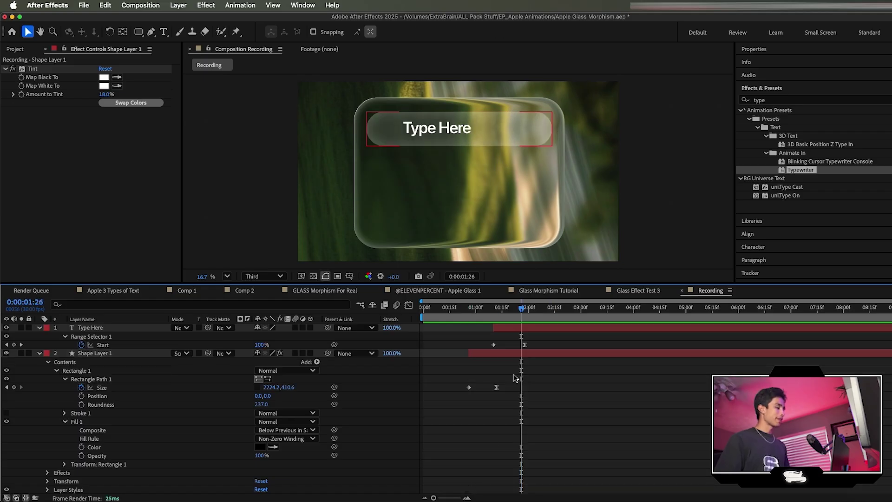
pyautogui.click(39, 353)
pyautogui.click(432, 239)
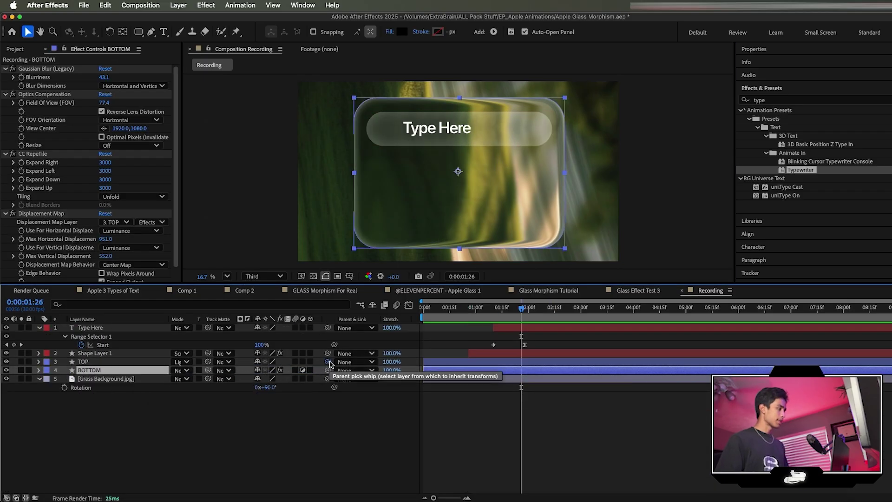
pyautogui.moveTo(327, 362); pyautogui.dragTo(90, 370)
pyautogui.moveTo(394, 187); pyautogui.dragTo(358, 190)
pyautogui.click(485, 421)
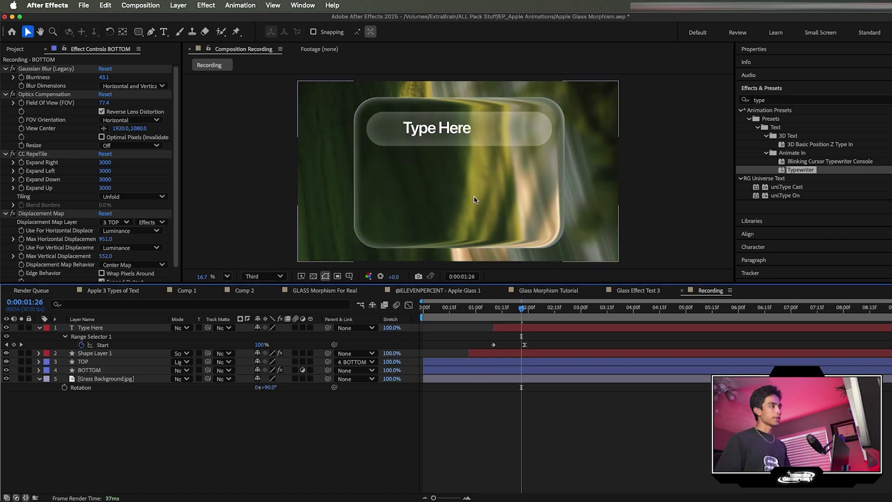
# Preview the card, bar and text animation from the start of the composition
pyautogui.moveTo(520, 308); pyautogui.dragTo(405, 297)
pyautogui.press('space')
pyautogui.press('space')
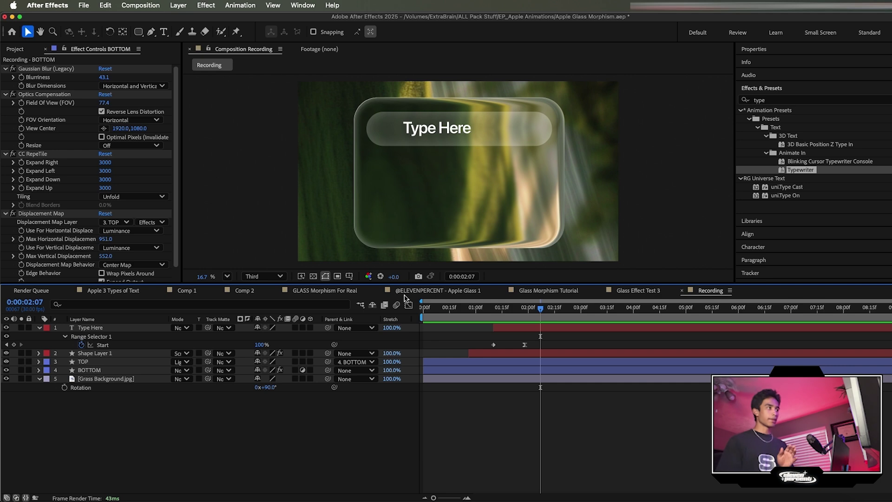
pyautogui.press('space')
# Try moving the Shape Layer 1 bar slightly upward in the composition and undo the move
pyautogui.click(387, 137)
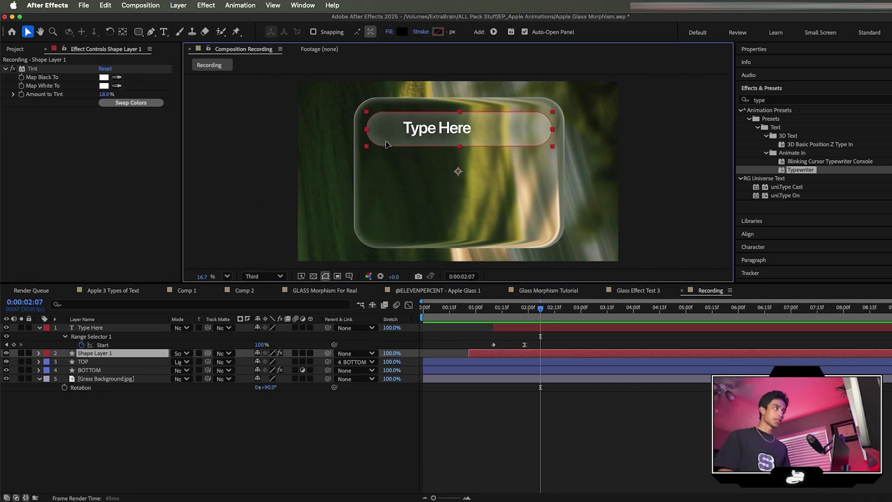
pyautogui.moveTo(386, 141); pyautogui.dragTo(381, 116)
pyautogui.press('super+z')
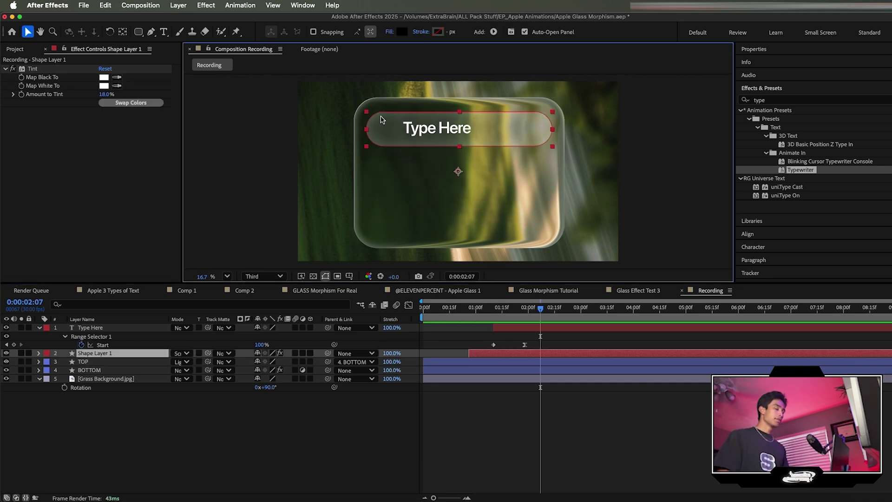
pyautogui.scroll(1, 381, 117)
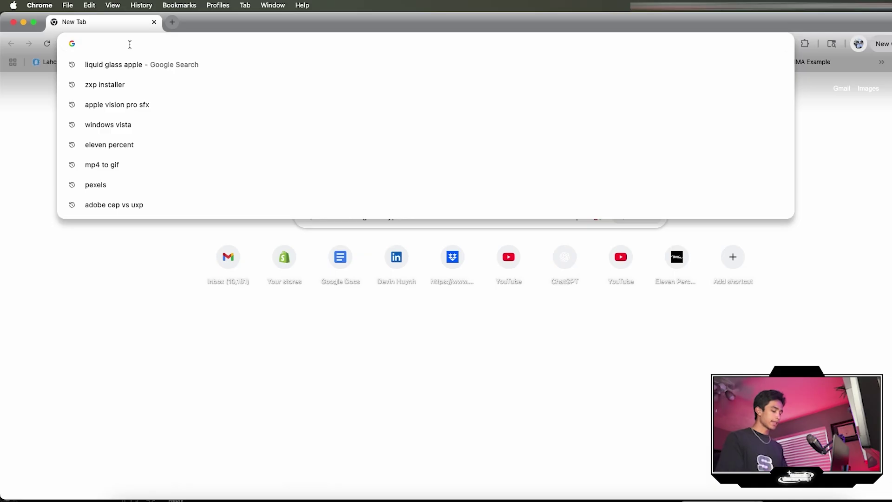
# Switch to Chrome, search for "svg export" and open the SVG Export page in the Chrome Web Store
pyautogui.write('svg')
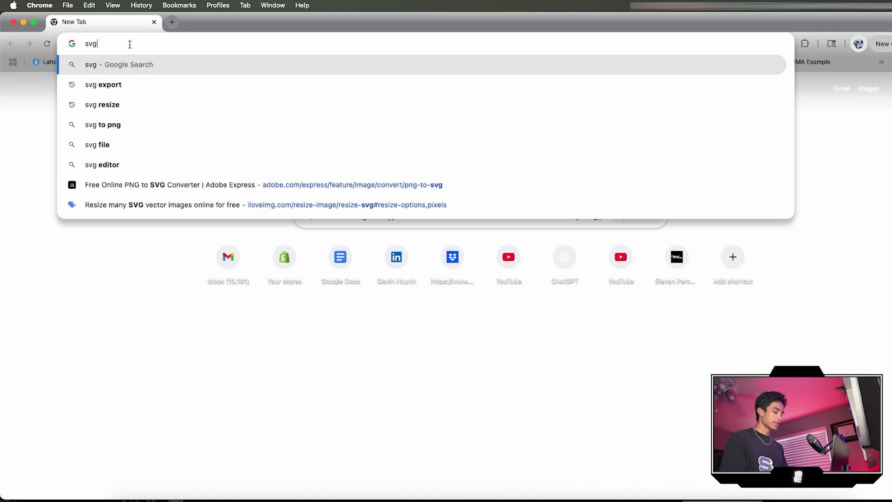
pyautogui.click(144, 84)
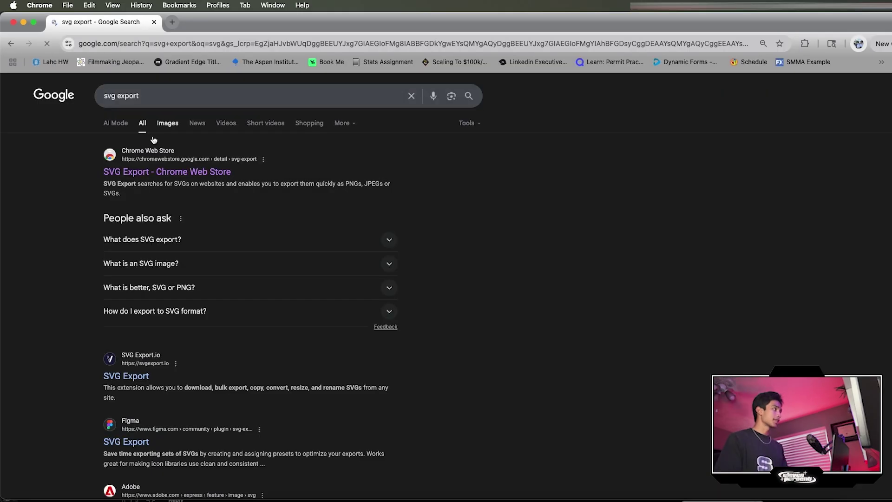
pyautogui.click(157, 173)
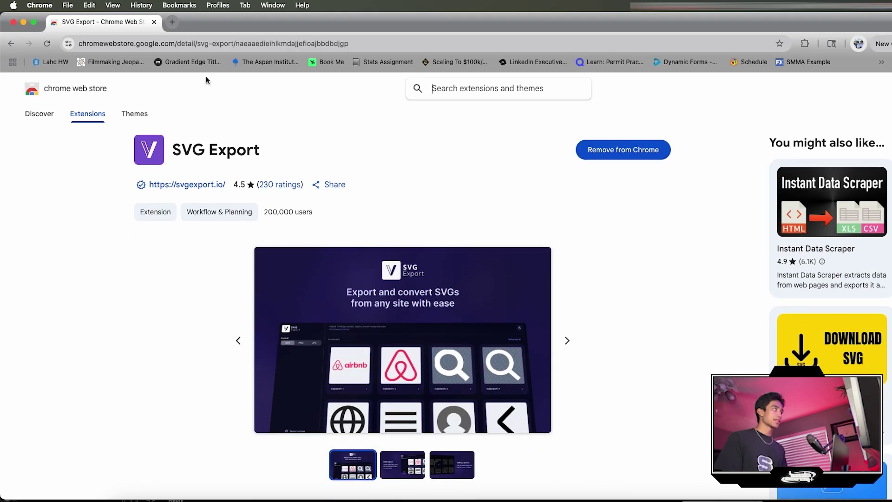
# Search for "apple" in a new tab and open the apple.com website
pyautogui.click(172, 23)
pyautogui.write('app')
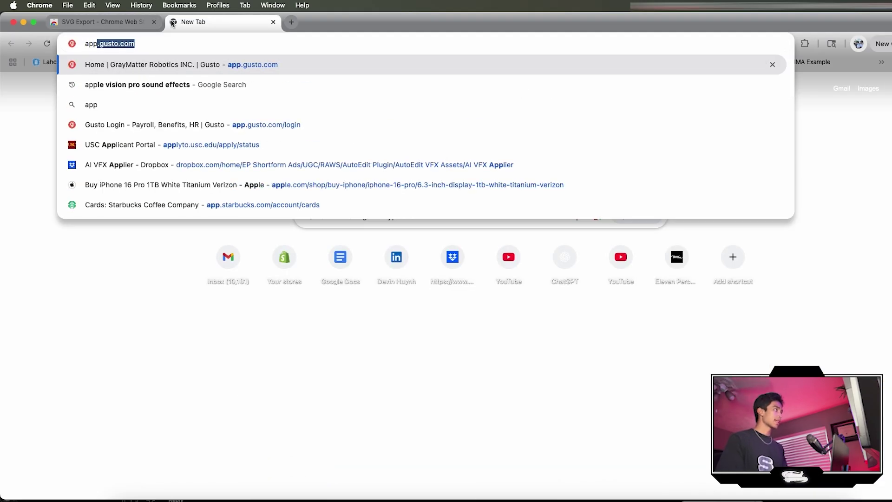
pyautogui.write('l')
pyautogui.click(122, 85)
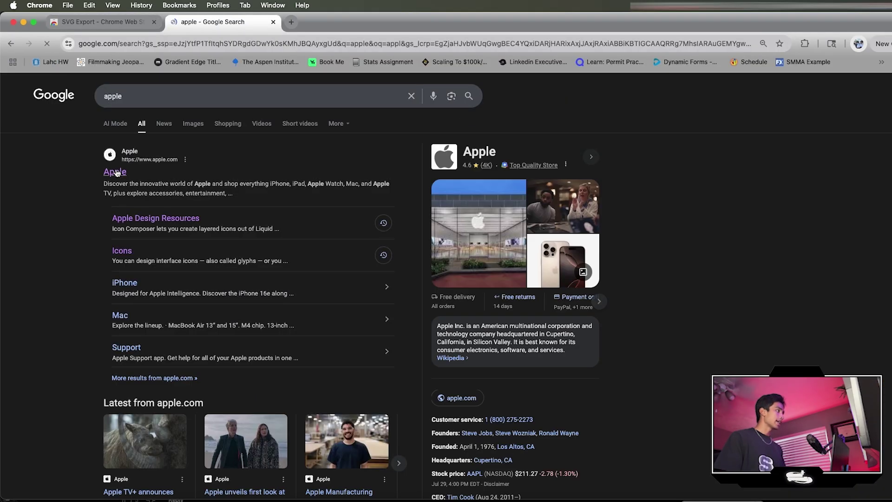
pyautogui.click(116, 173)
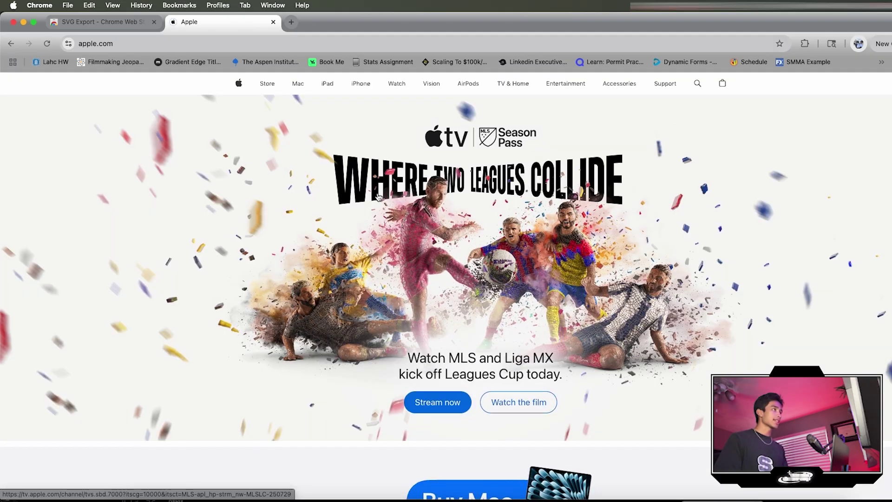
# Run the SVG Export extension on the Apple homepage and browse the icons it extracts
pyautogui.scroll(-5, 379, 176)
pyautogui.click(805, 44)
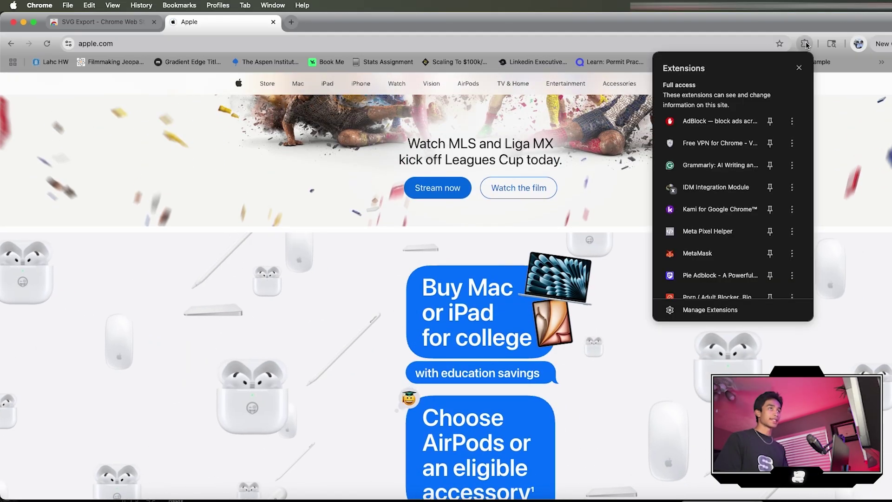
pyautogui.scroll(-3, 734, 279)
pyautogui.click(699, 262)
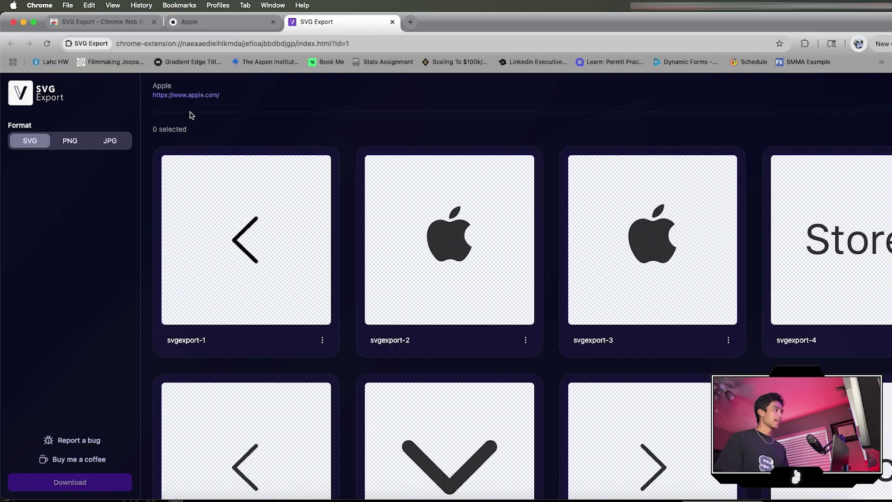
pyautogui.scroll(-20, 233, 193)
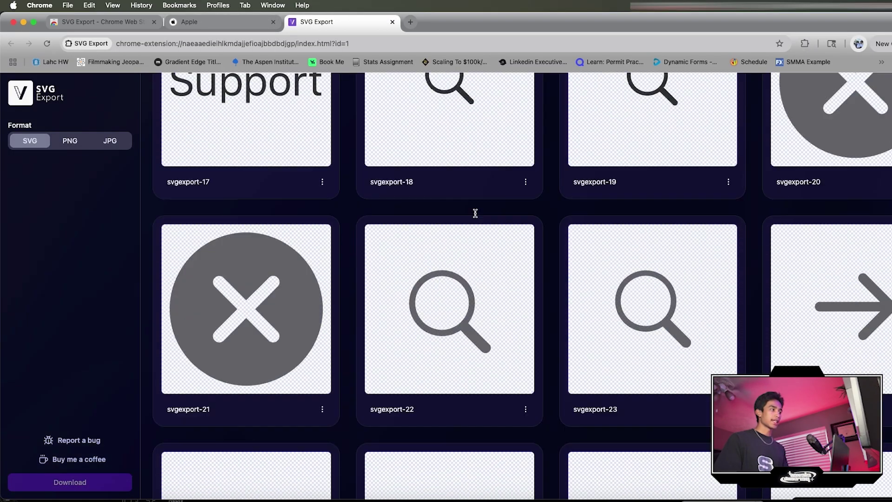
pyautogui.scroll(-5, 476, 216)
pyautogui.scroll(2, 470, 261)
pyautogui.scroll(-1, 279, 195)
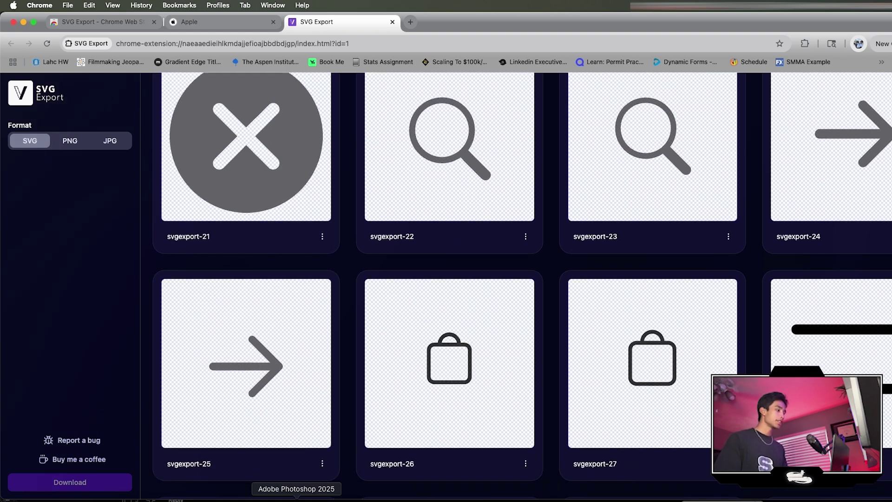
# Switch back to After Effects, play the Recording composition from the start and scrub back to 0:00:01:05
pyautogui.click(359, 500)
pyautogui.moveTo(511, 310); pyautogui.dragTo(372, 309)
pyautogui.press('space')
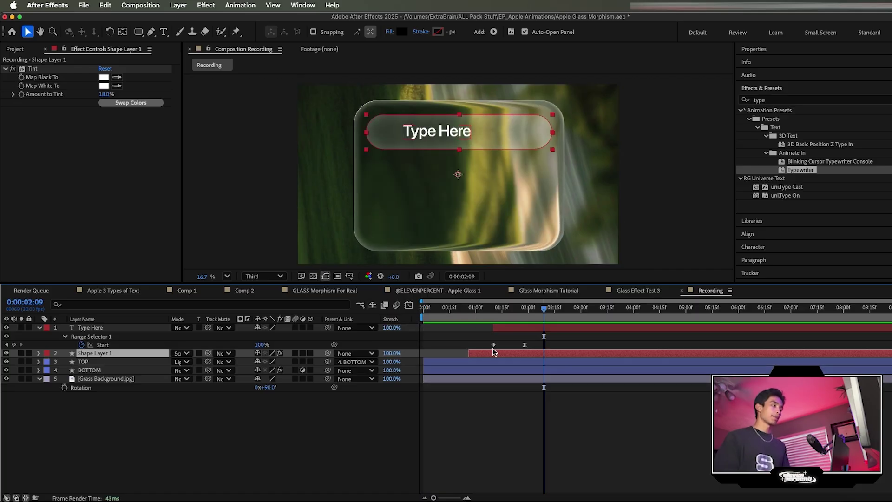
pyautogui.moveTo(531, 312); pyautogui.dragTo(488, 321)
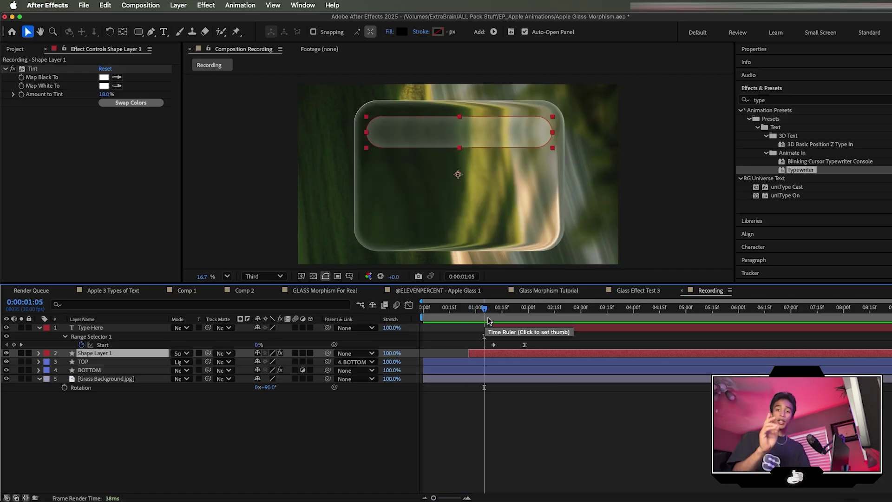